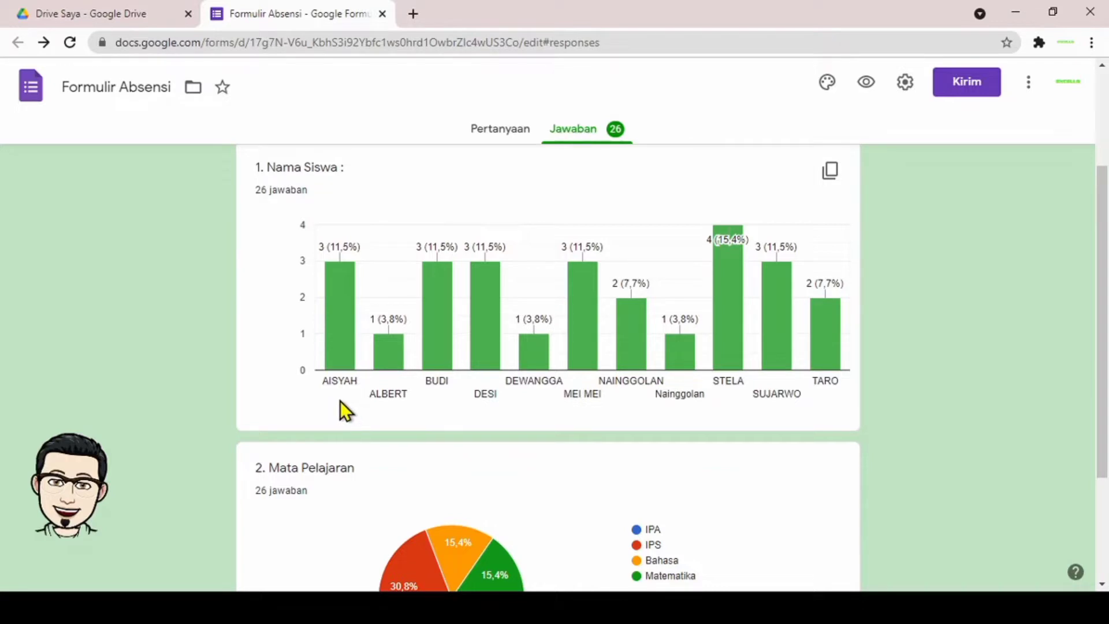
# Step: Examine the response charts and the answer types available for the Nama Siswa question
pyautogui.scroll(-2, 571, 418)
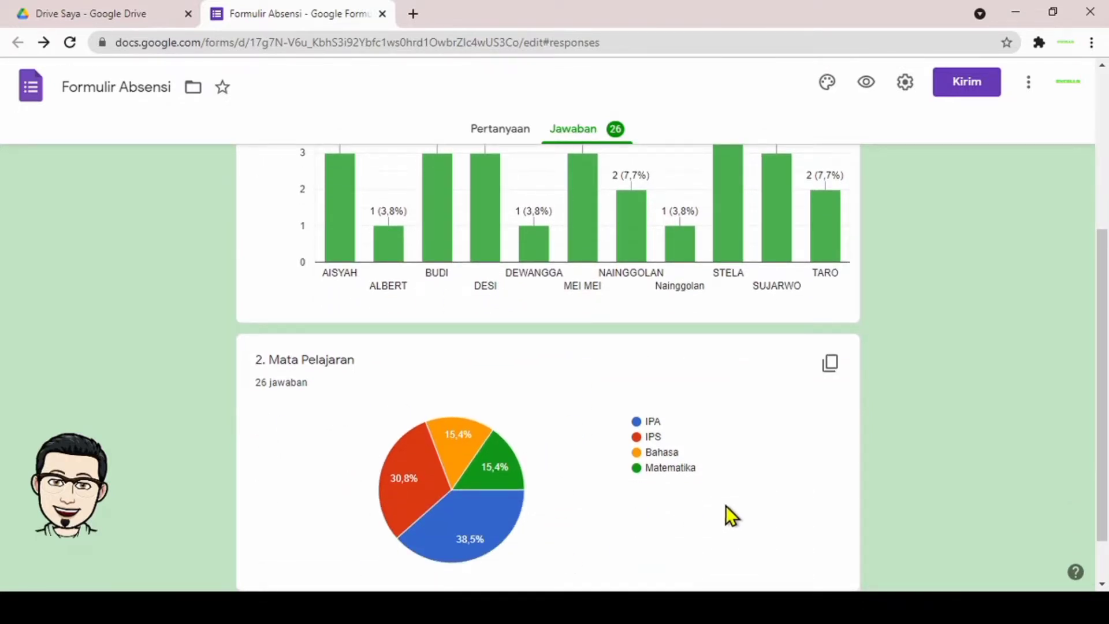
pyautogui.scroll(1, 678, 393)
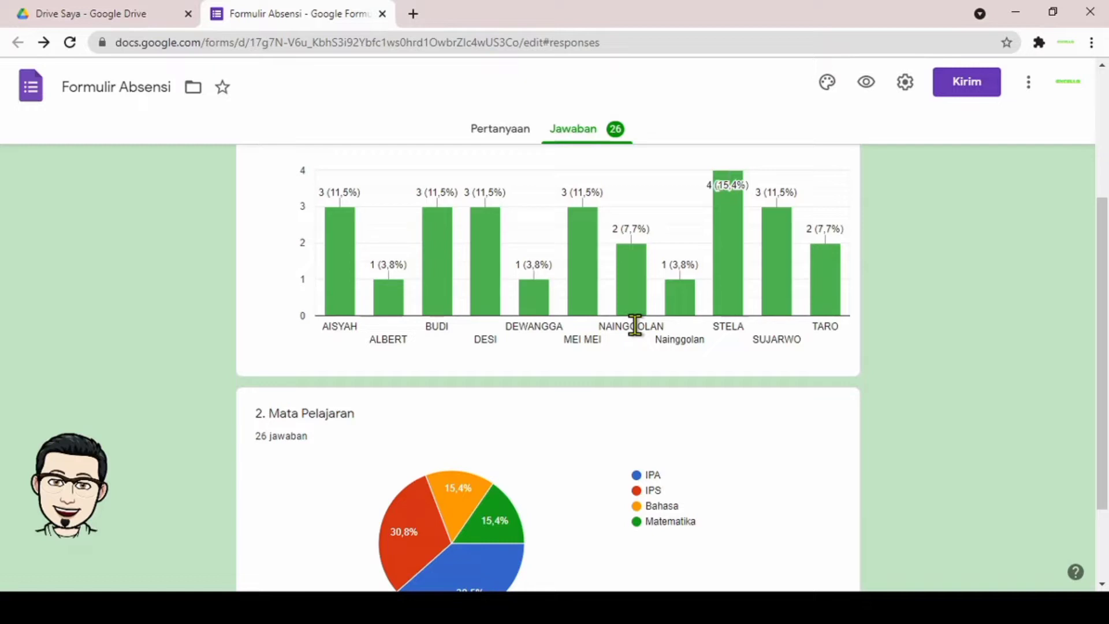
pyautogui.click(502, 138)
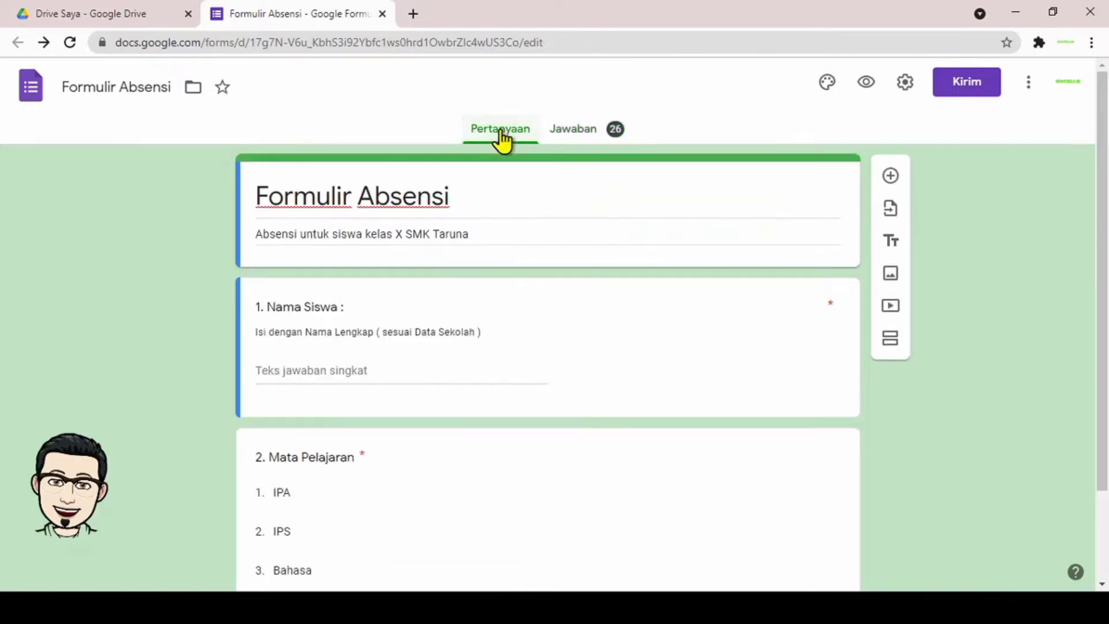
pyautogui.click(629, 298)
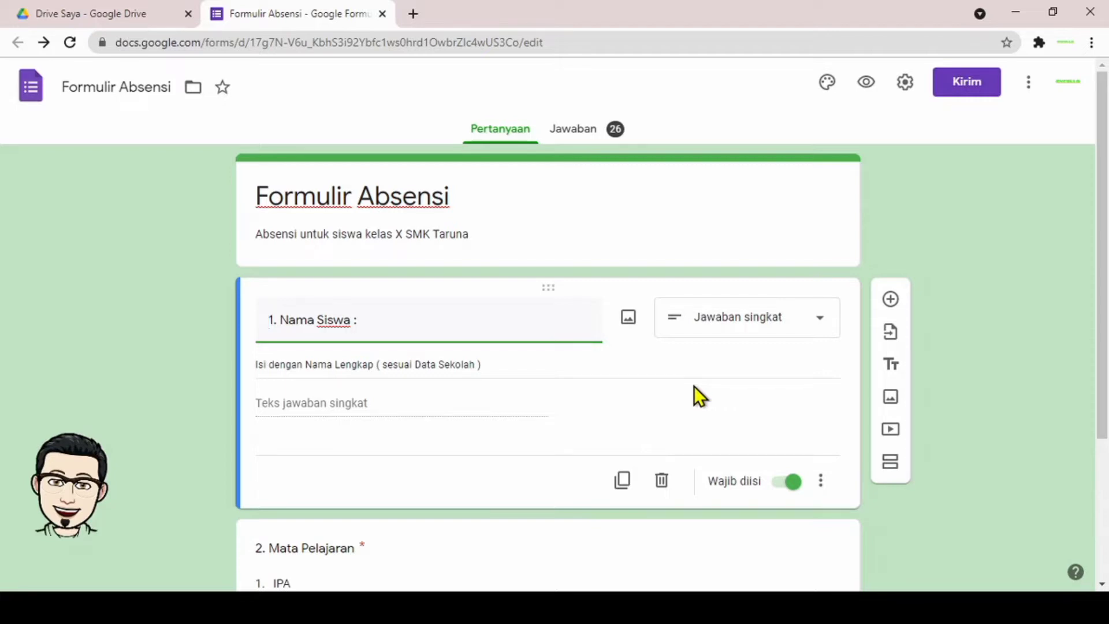
pyautogui.click(819, 324)
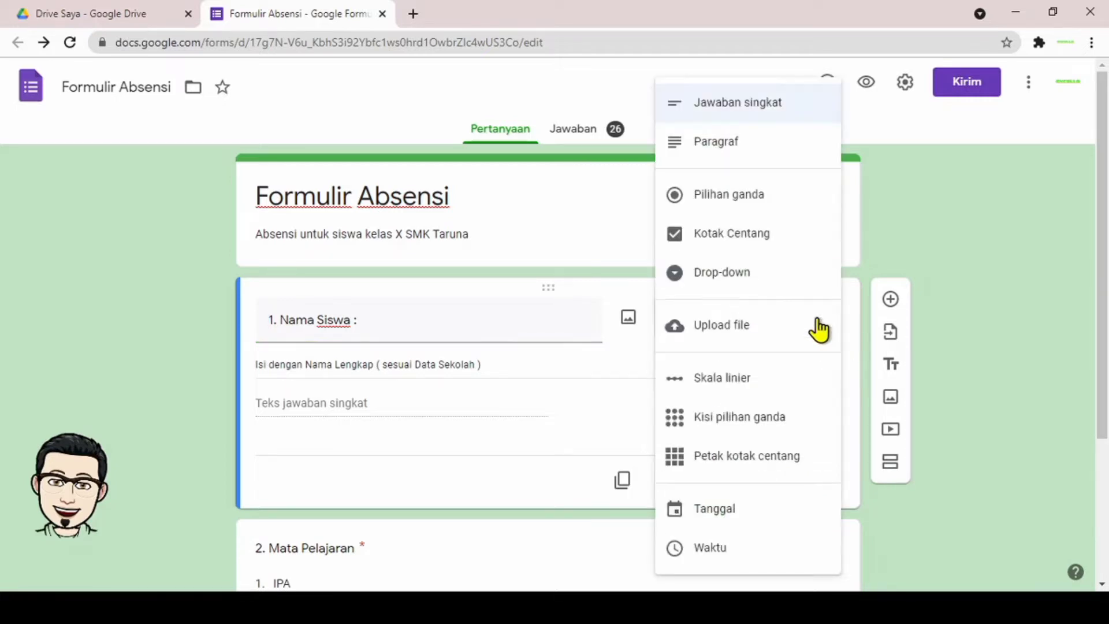
pyautogui.click(594, 446)
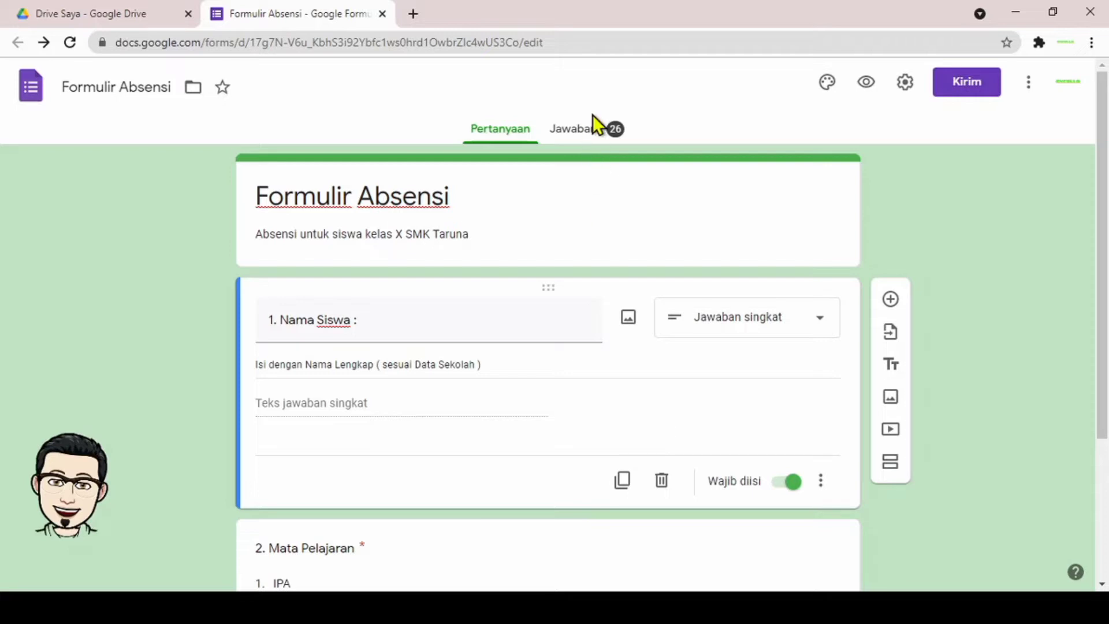
# Step: Return to the form's responses and look through the additional response options
pyautogui.click(589, 130)
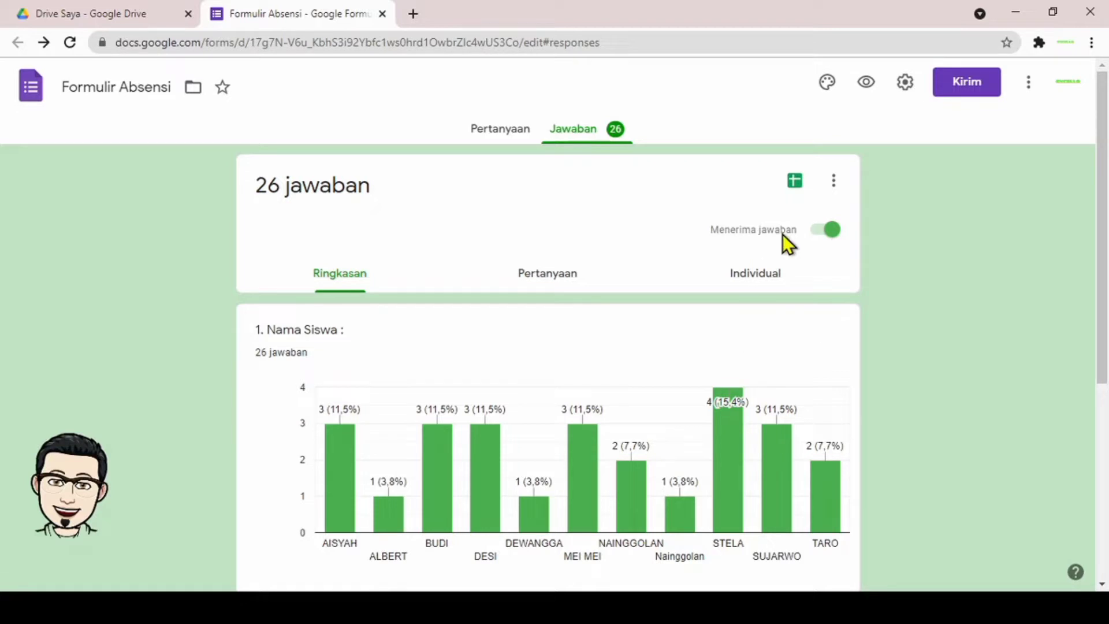
pyautogui.click(834, 181)
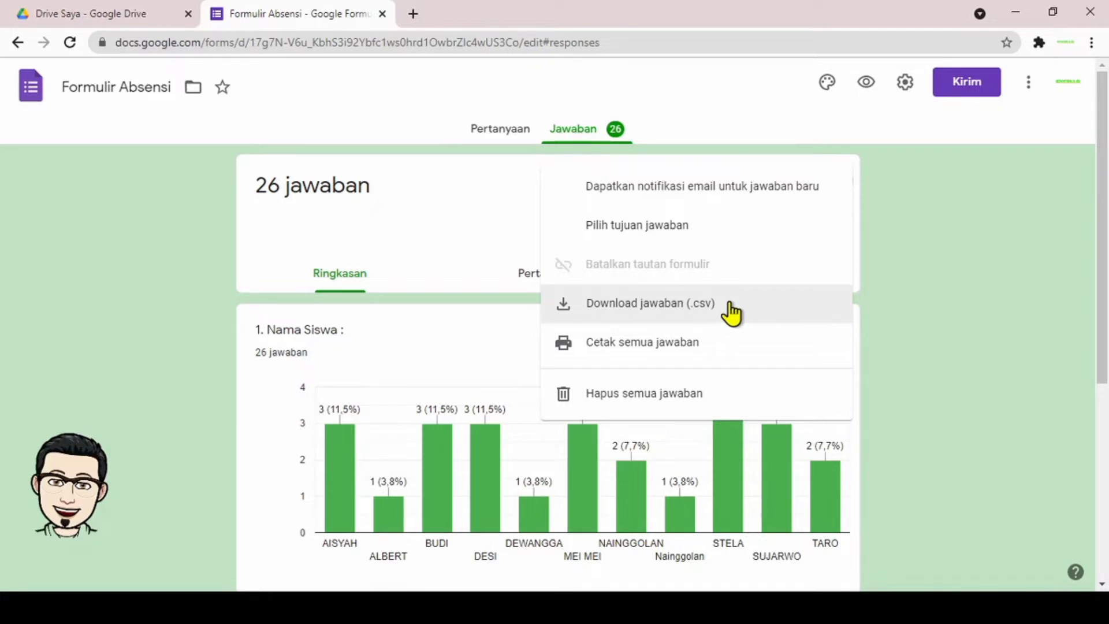
pyautogui.click(910, 251)
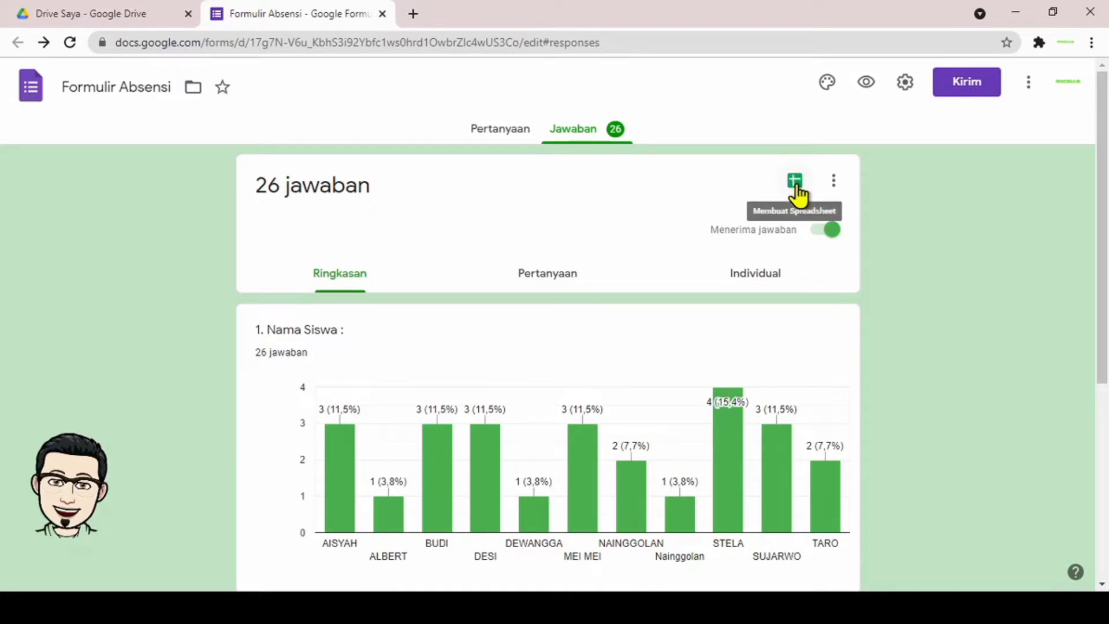
pyautogui.click(795, 182)
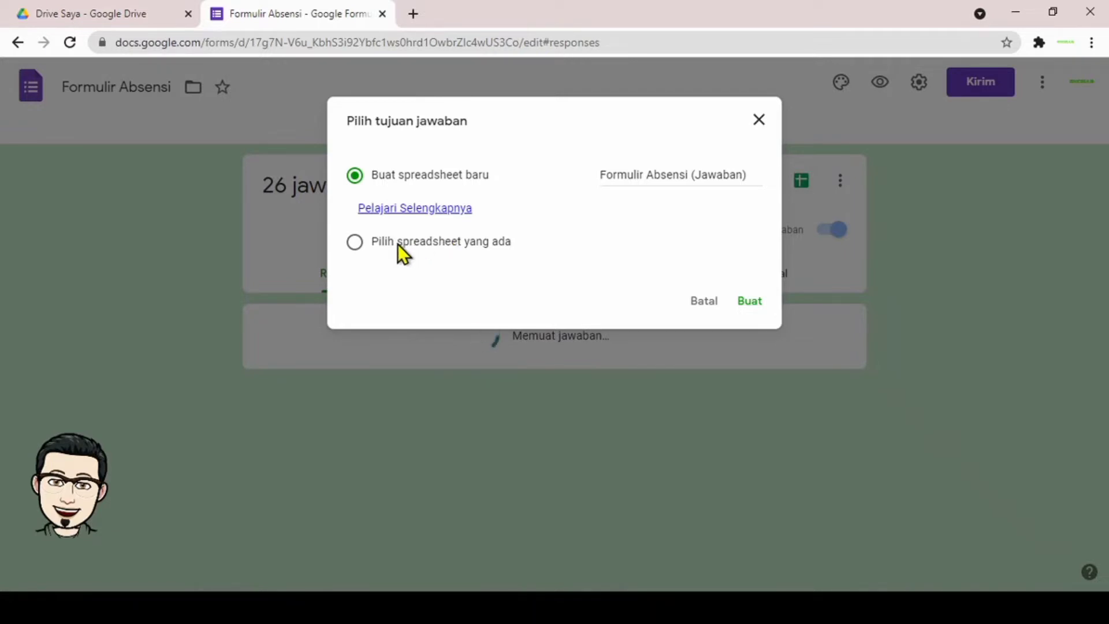
pyautogui.click(354, 245)
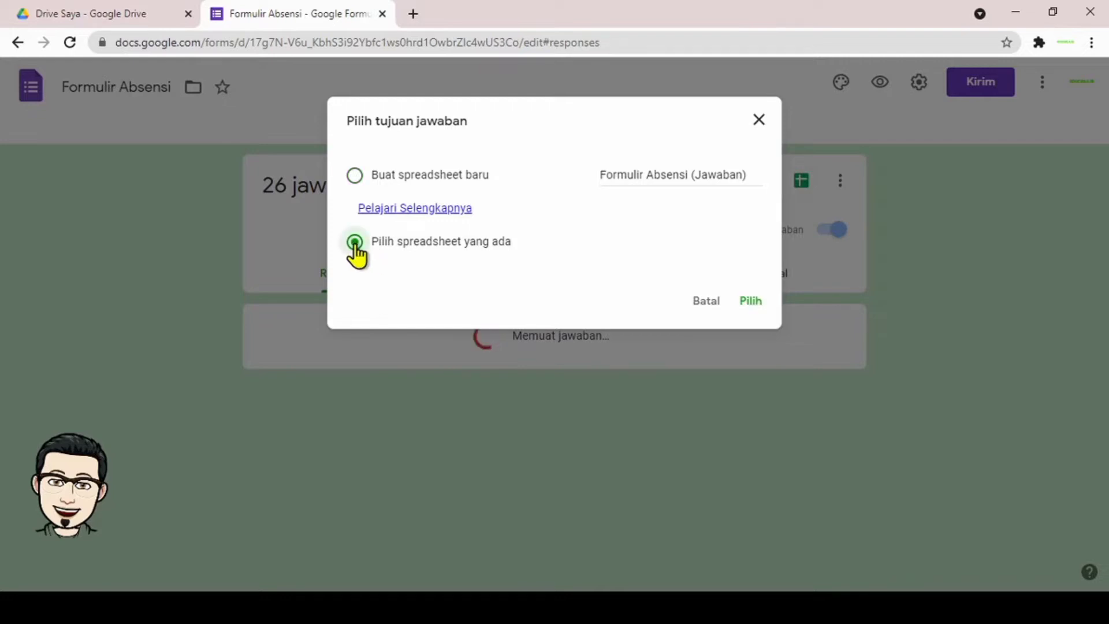
pyautogui.click(751, 302)
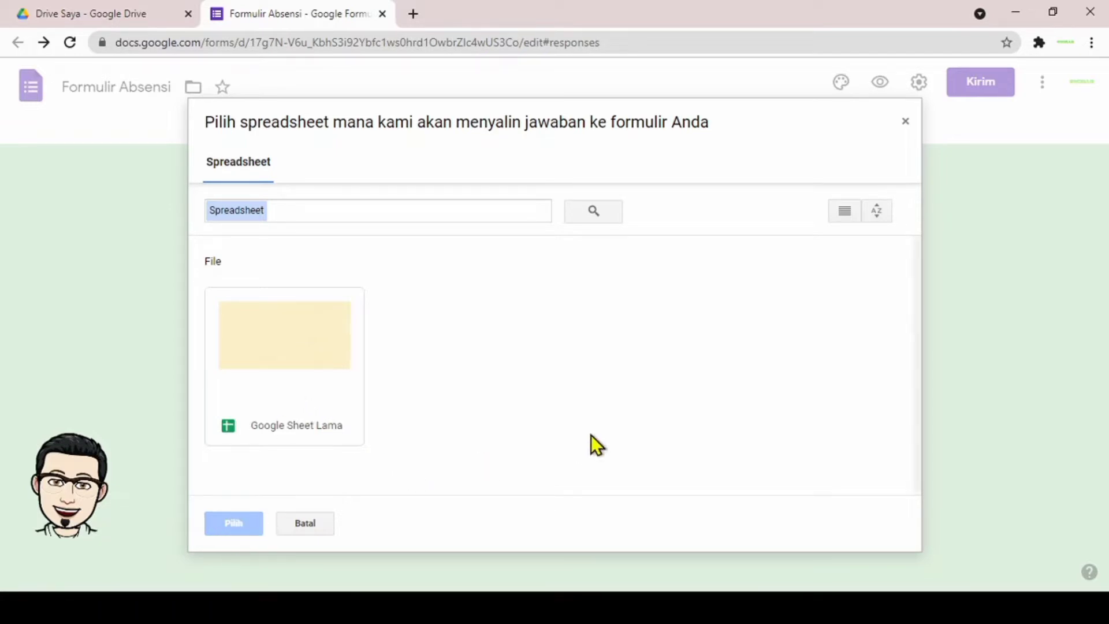
pyautogui.click(310, 522)
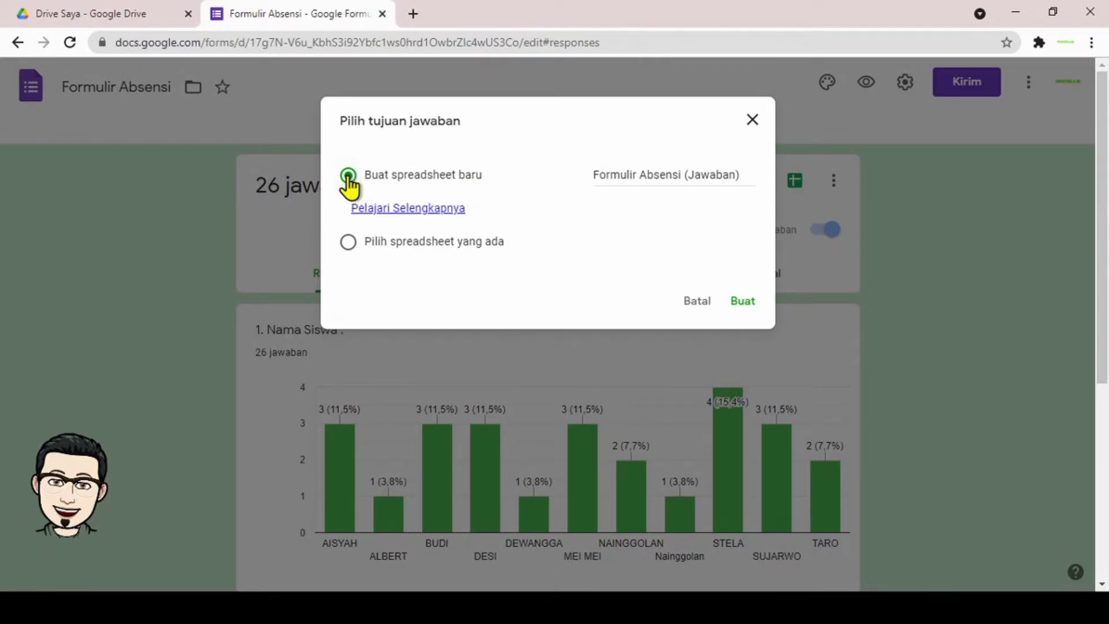
# Step: Create a new spreadsheet named Formulir Absensi (Jawaban) as the destination for the form responses
pyautogui.click(662, 175)
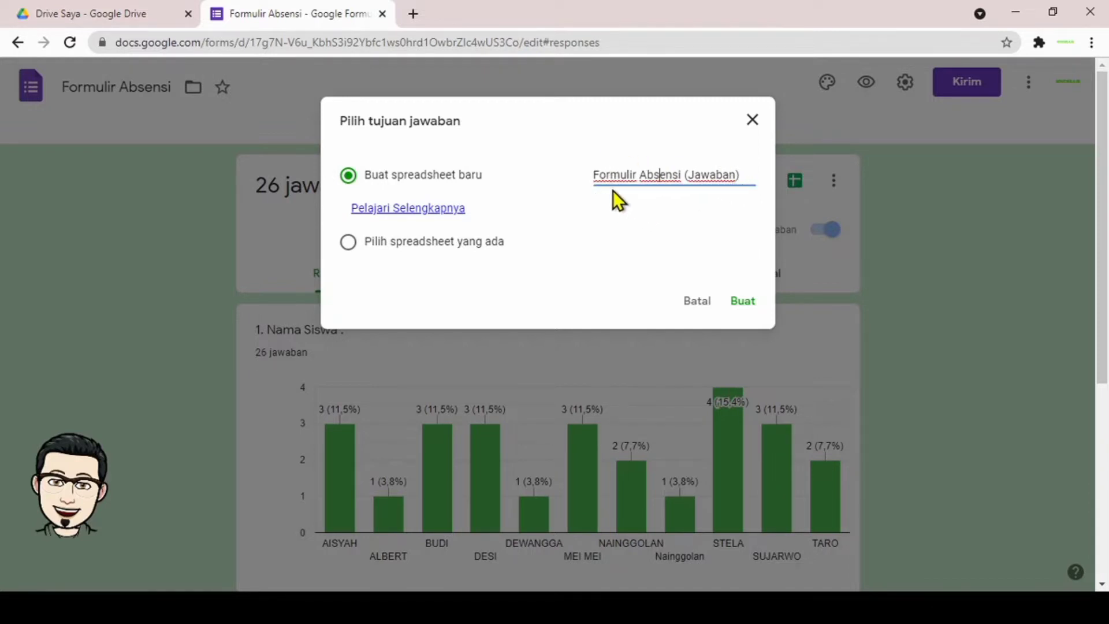
pyautogui.click(747, 301)
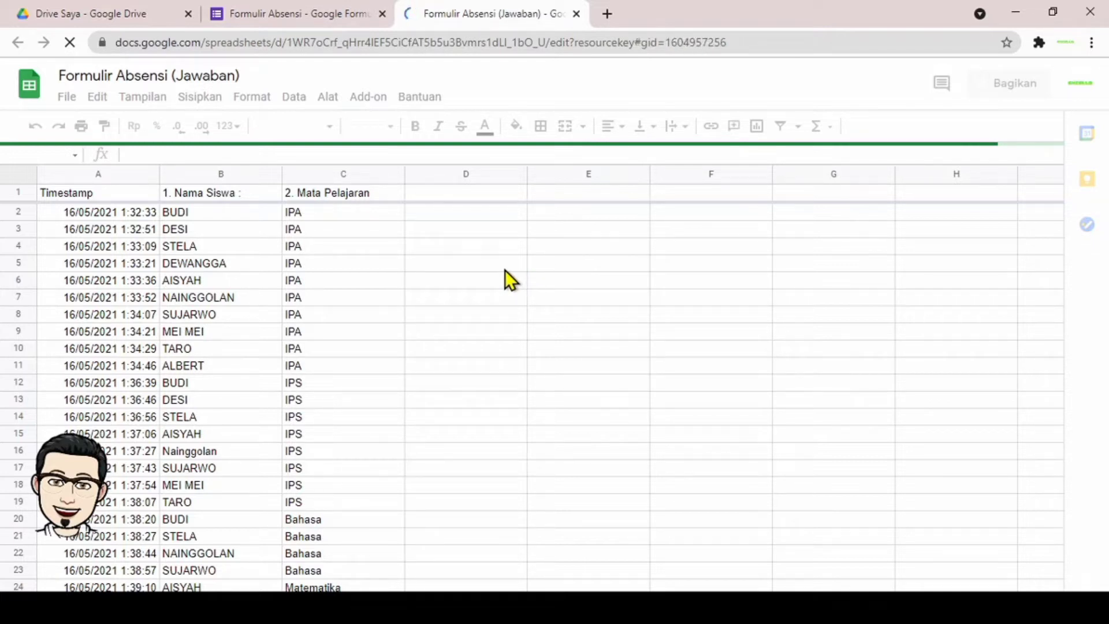
# Step: Examine the recorded form responses down to the first empty row of the sheet
pyautogui.click(465, 258)
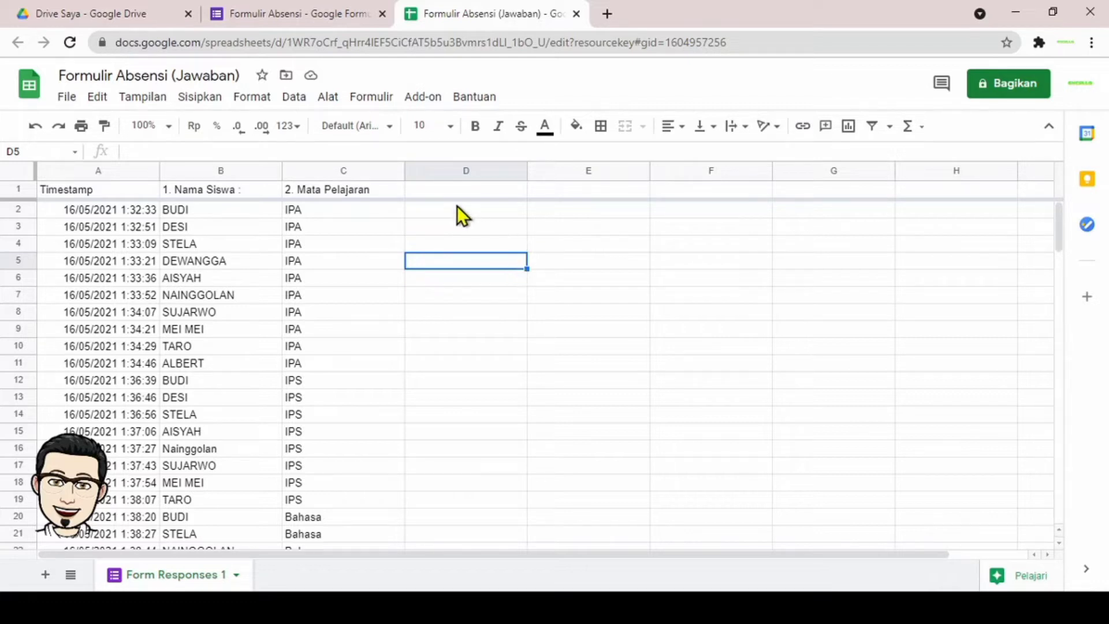
pyautogui.click(483, 230)
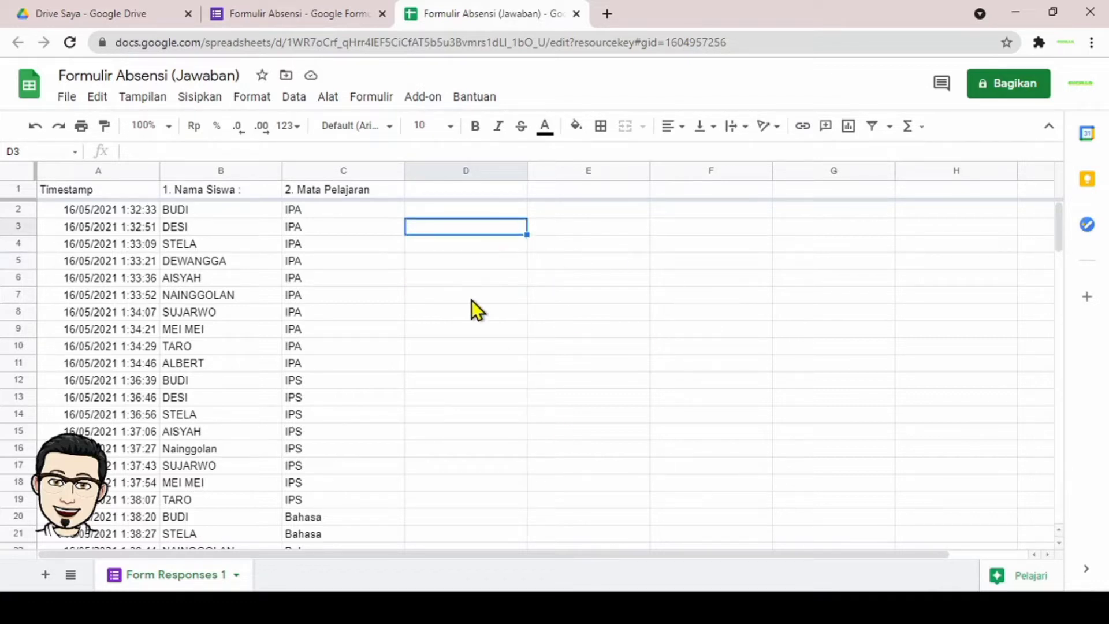
pyautogui.click(461, 278)
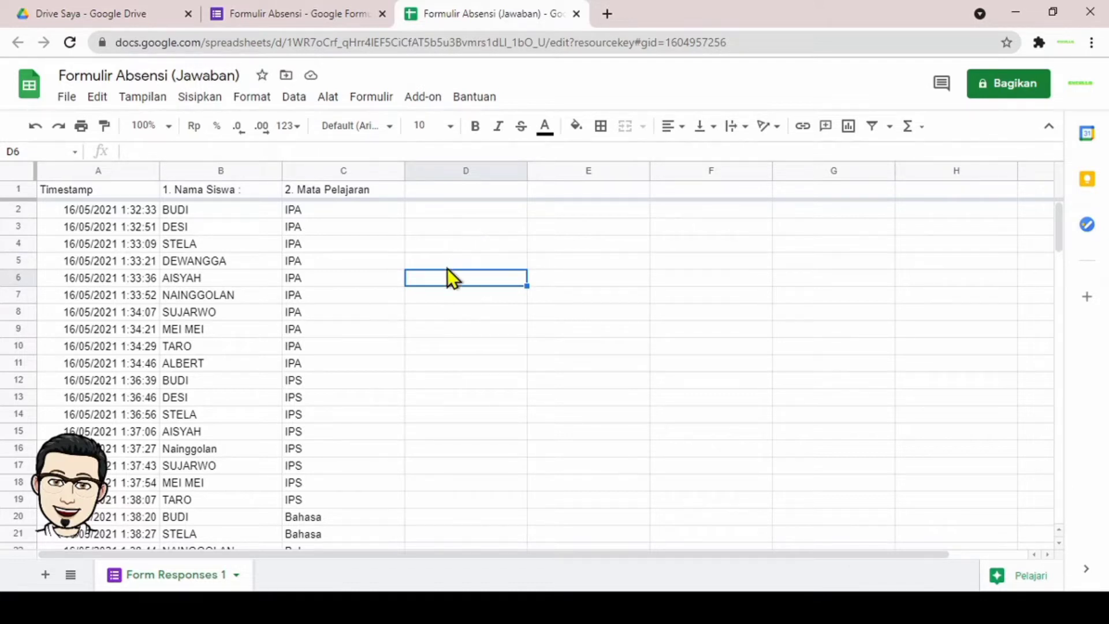
pyautogui.scroll(-5, 437, 315)
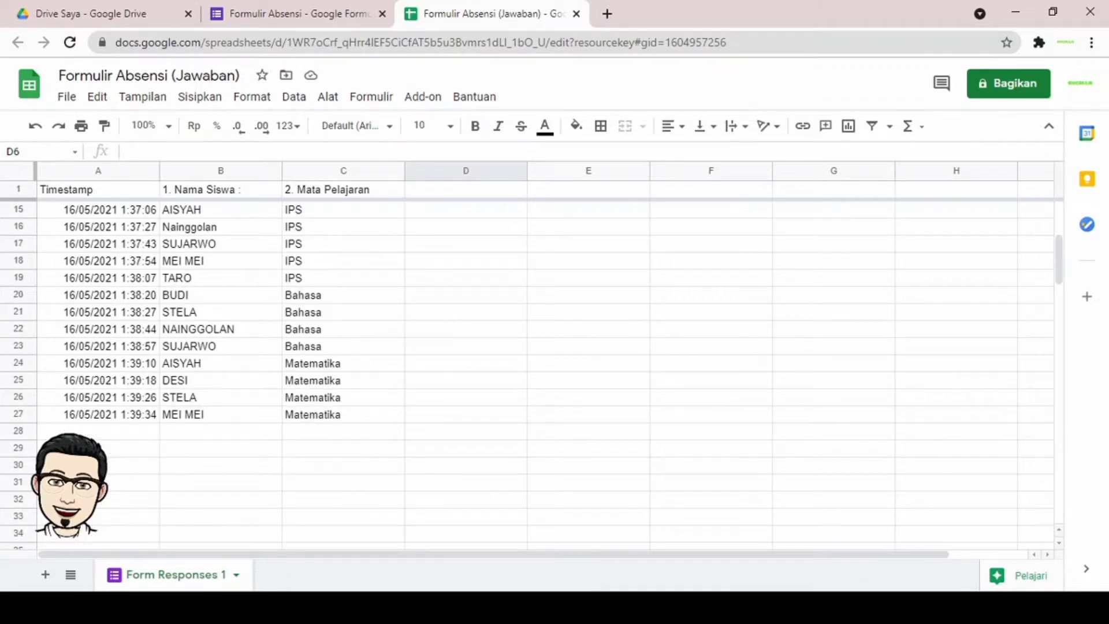
pyautogui.click(46, 431)
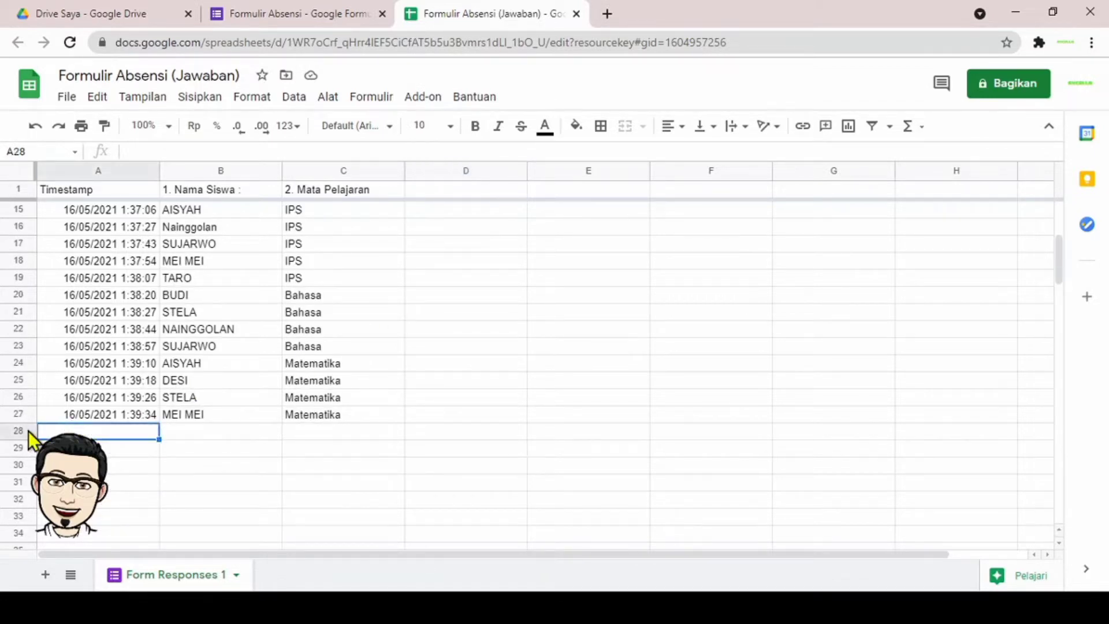
pyautogui.scroll(5, 451, 354)
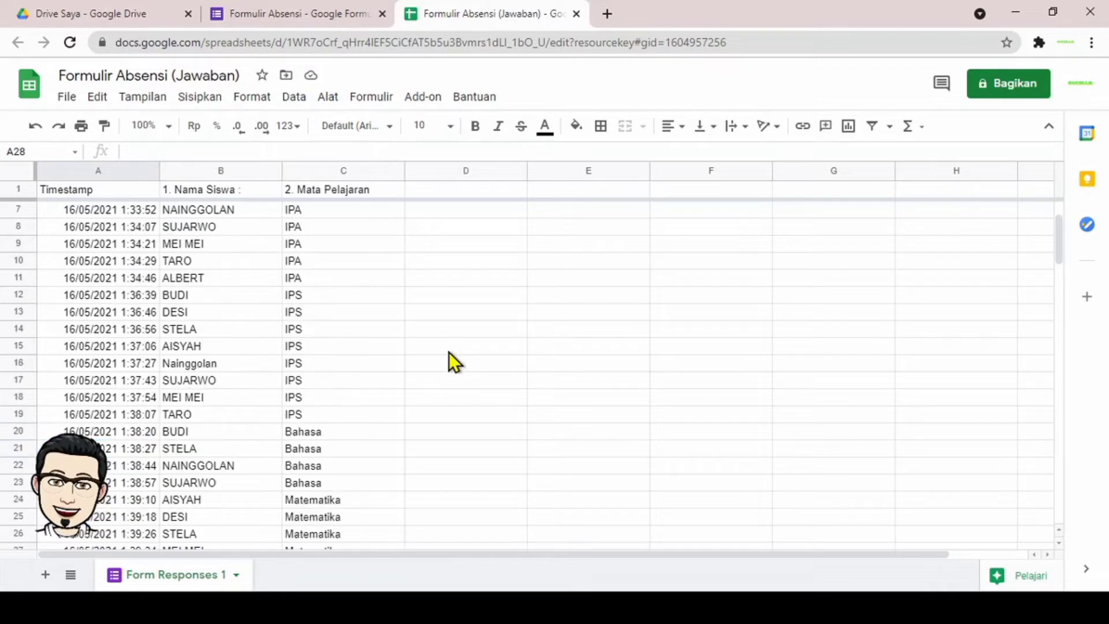
# Step: Add the header Tanggal in D1 and enter the formula =DATEVALUE(A2) in D2
pyautogui.click(457, 189)
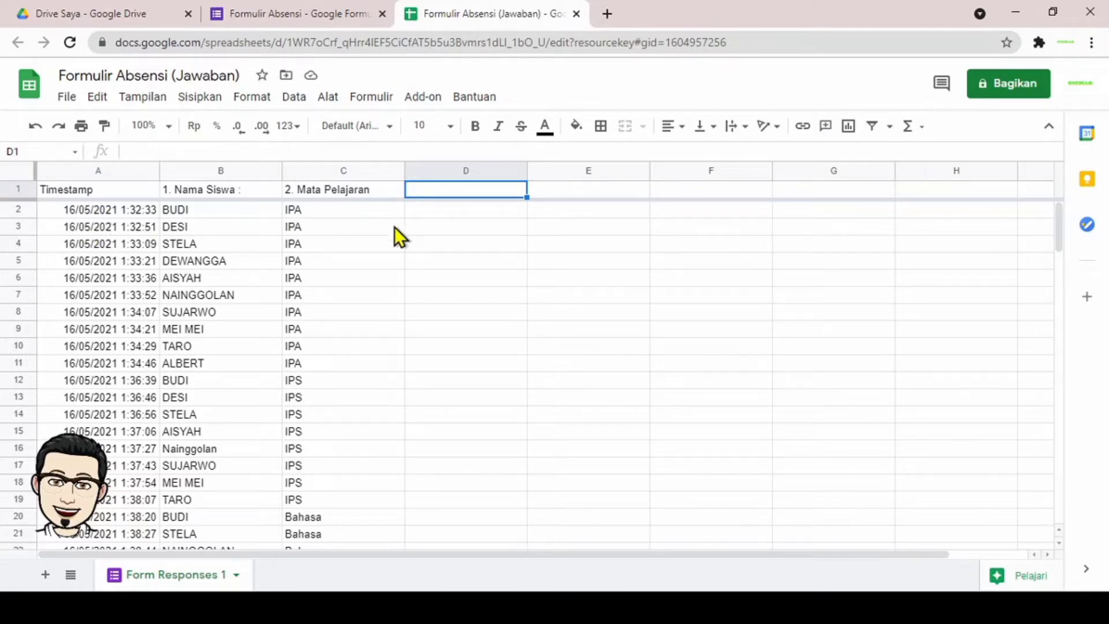
pyautogui.write('Tanggal')
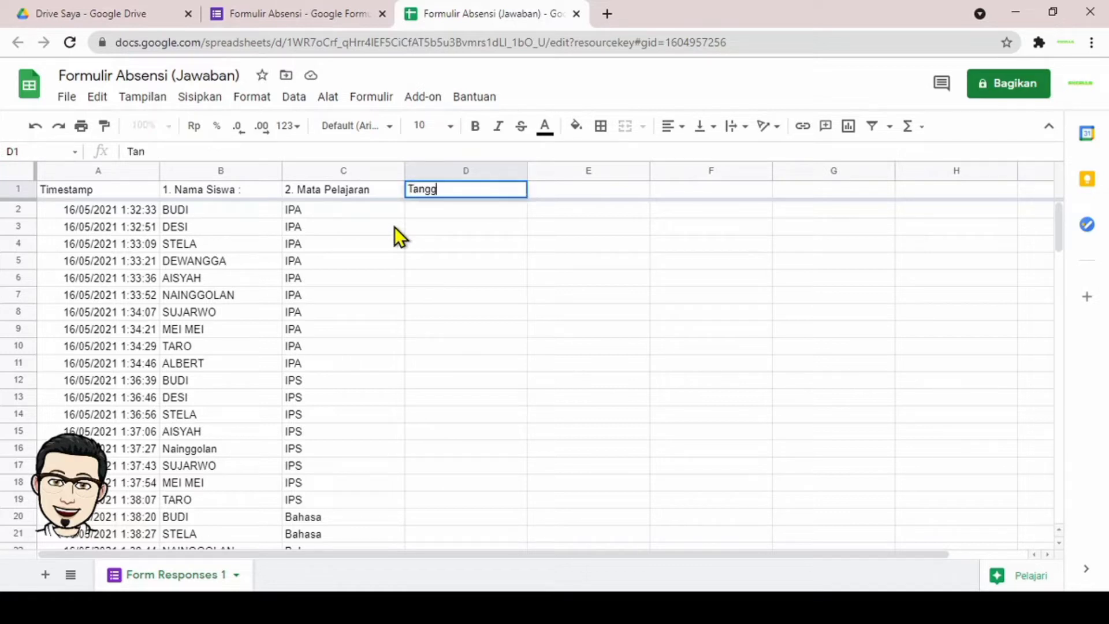
pyautogui.click(431, 210)
pyautogui.write('=date')
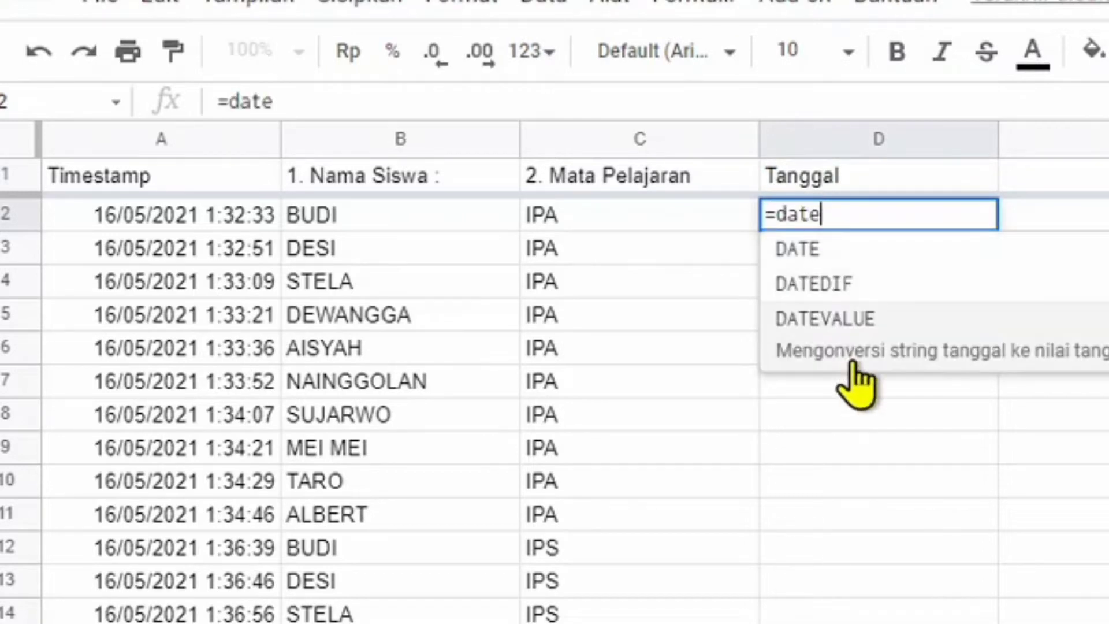
pyautogui.click(854, 333)
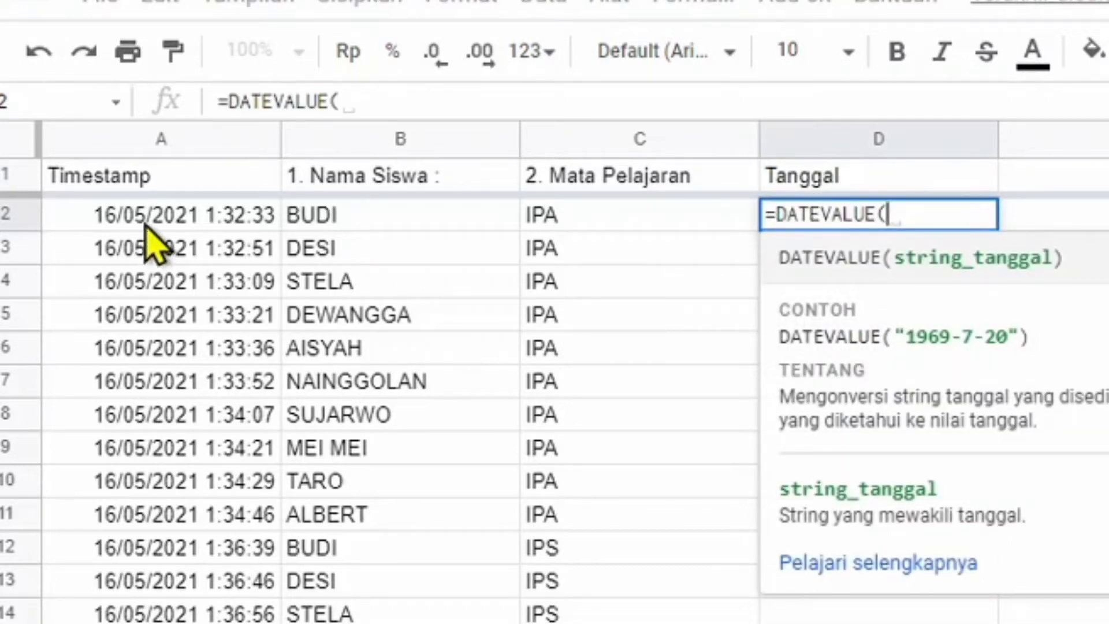
pyautogui.click(214, 225)
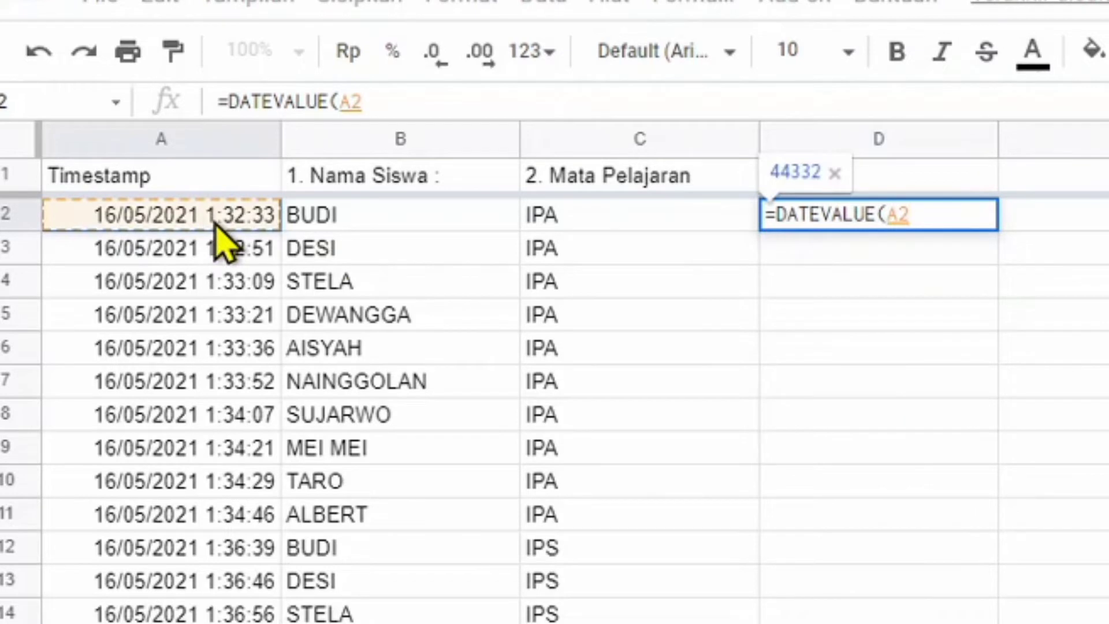
pyautogui.write(')')
pyautogui.press('Return')
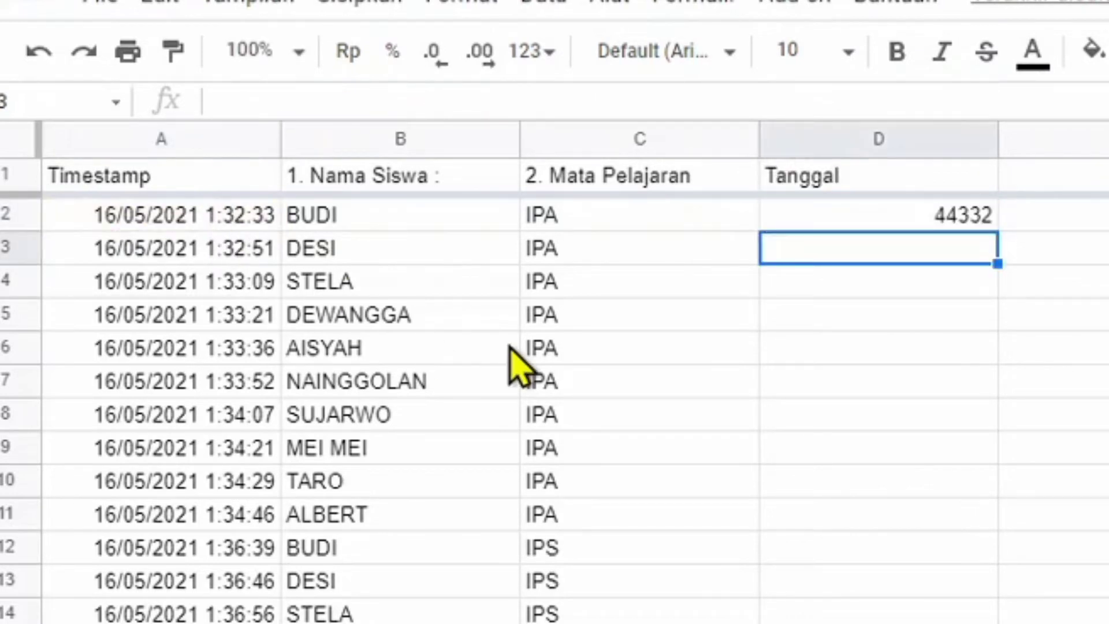
# Step: Fill the DATEVALUE formula down the Tanggal column from D2 to D31 and check the filled cells
pyautogui.click(947, 217)
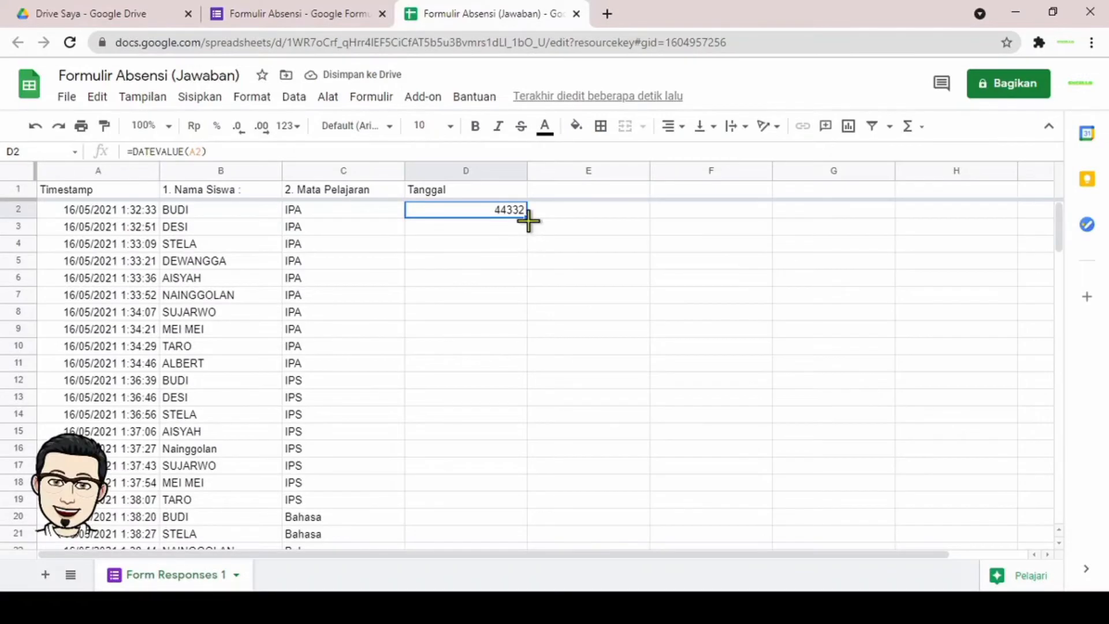
pyautogui.moveTo(527, 220); pyautogui.dragTo(514, 497)
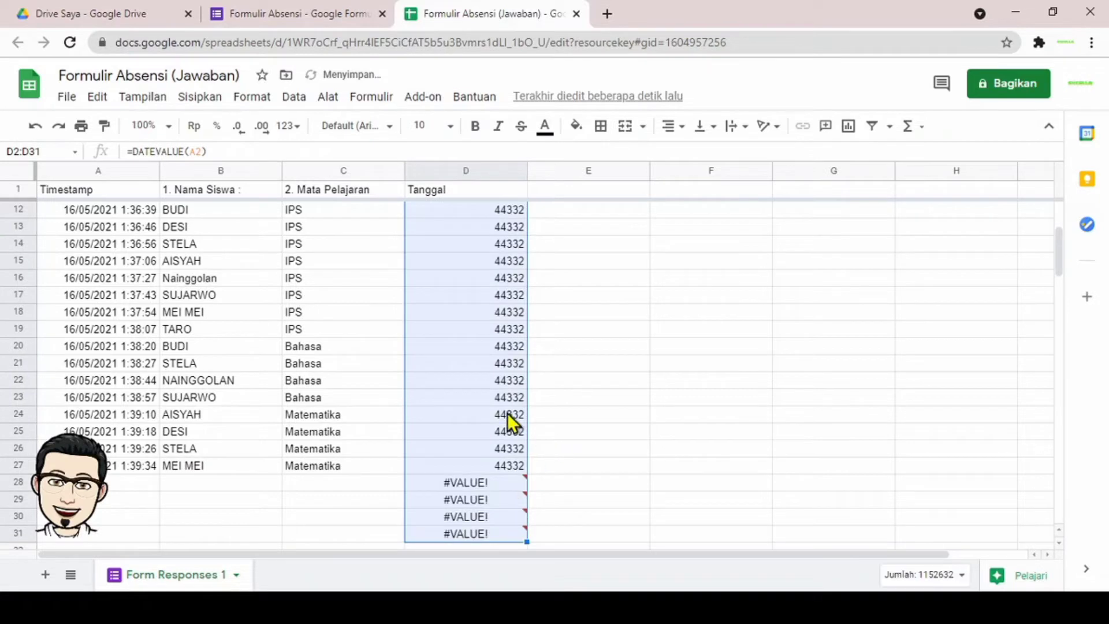
pyautogui.click(480, 425)
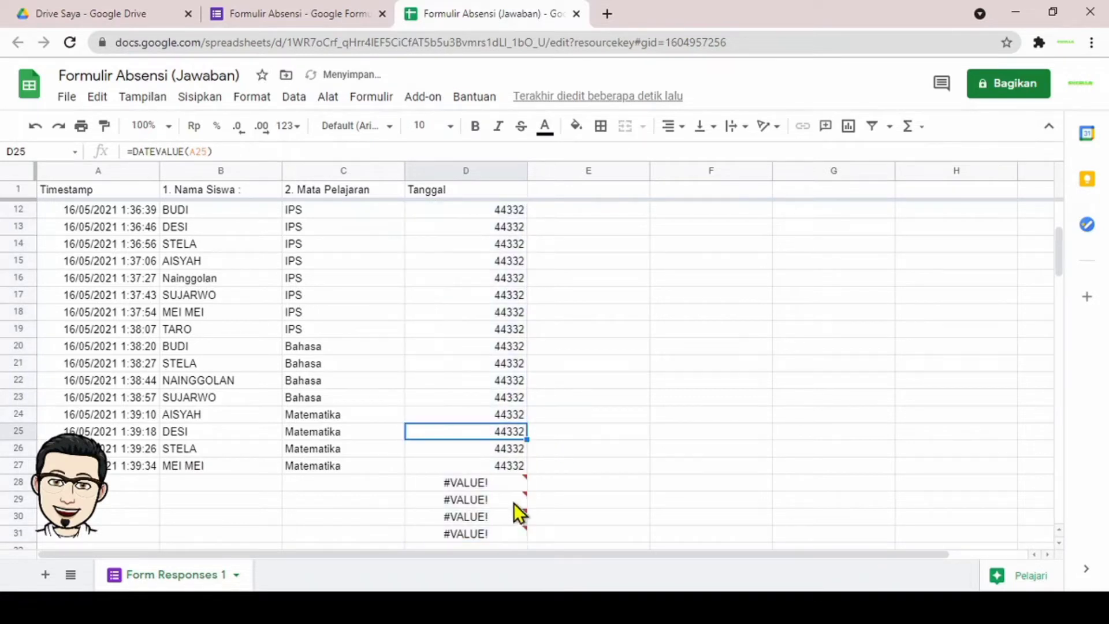
pyautogui.click(482, 502)
pyautogui.click(99, 483)
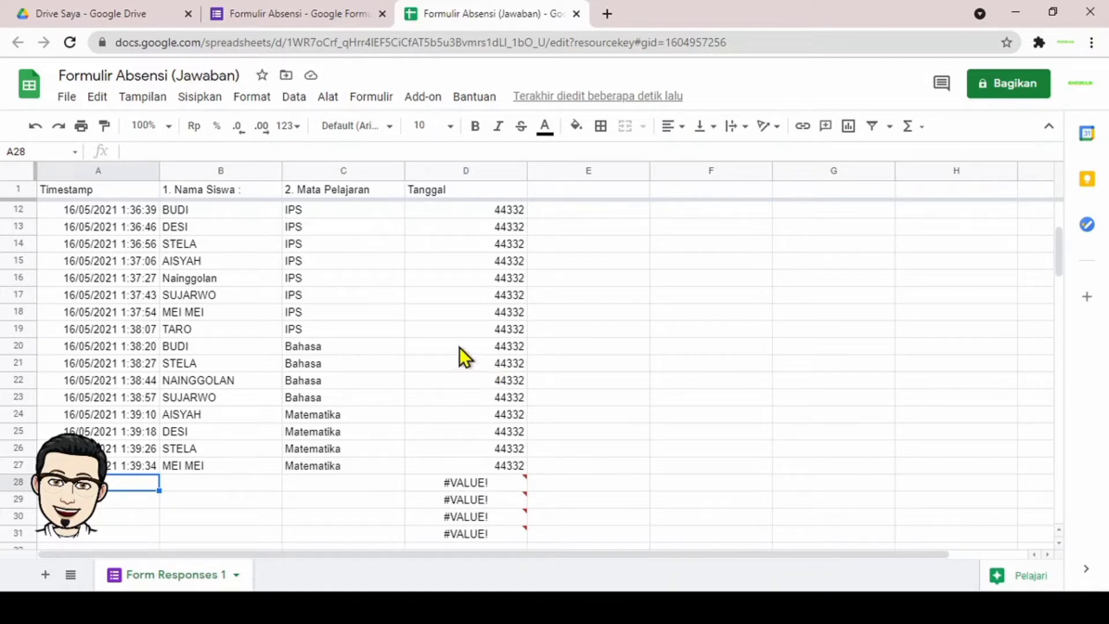
pyautogui.moveTo(464, 336); pyautogui.dragTo(463, 362)
pyautogui.click(463, 385)
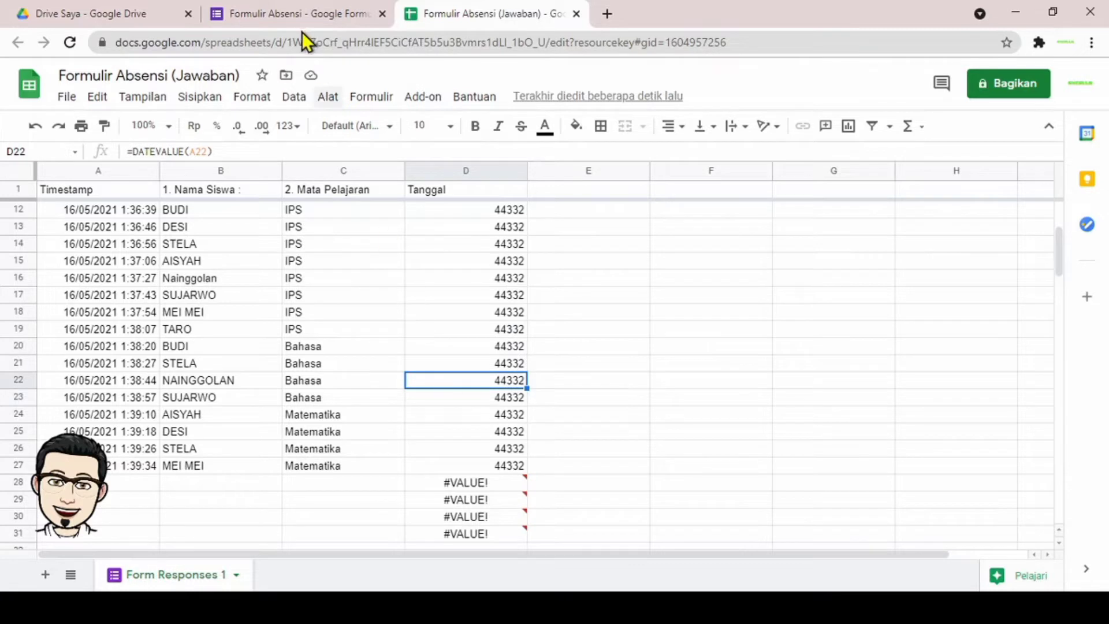
# Step: Switch back to the Formulir Absensi form editor and open a preview of the form
pyautogui.click(295, 12)
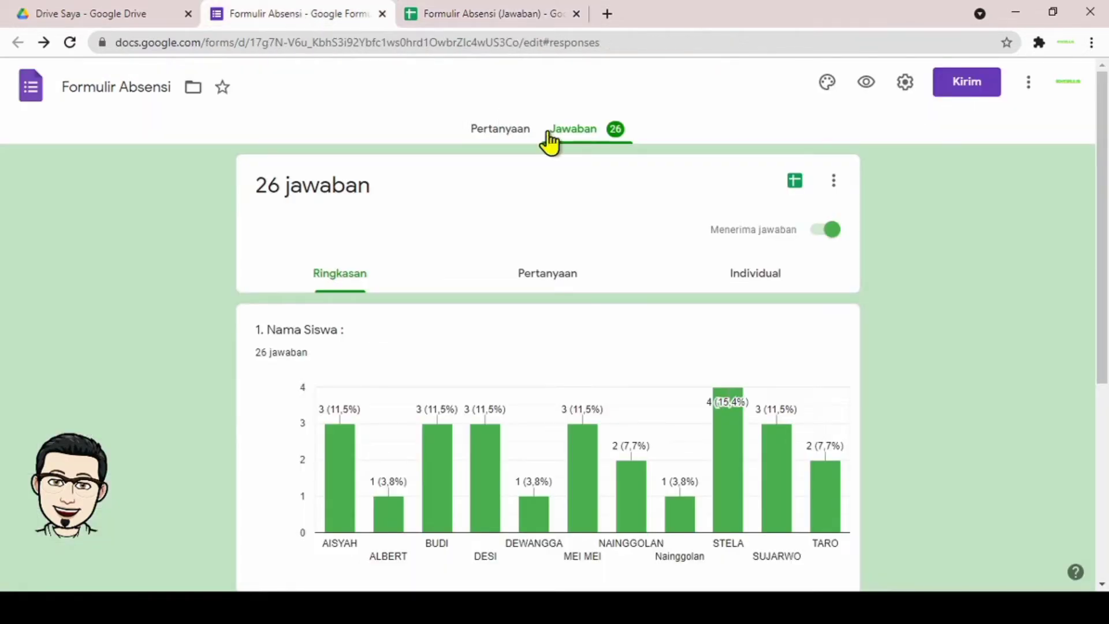
pyautogui.click(510, 134)
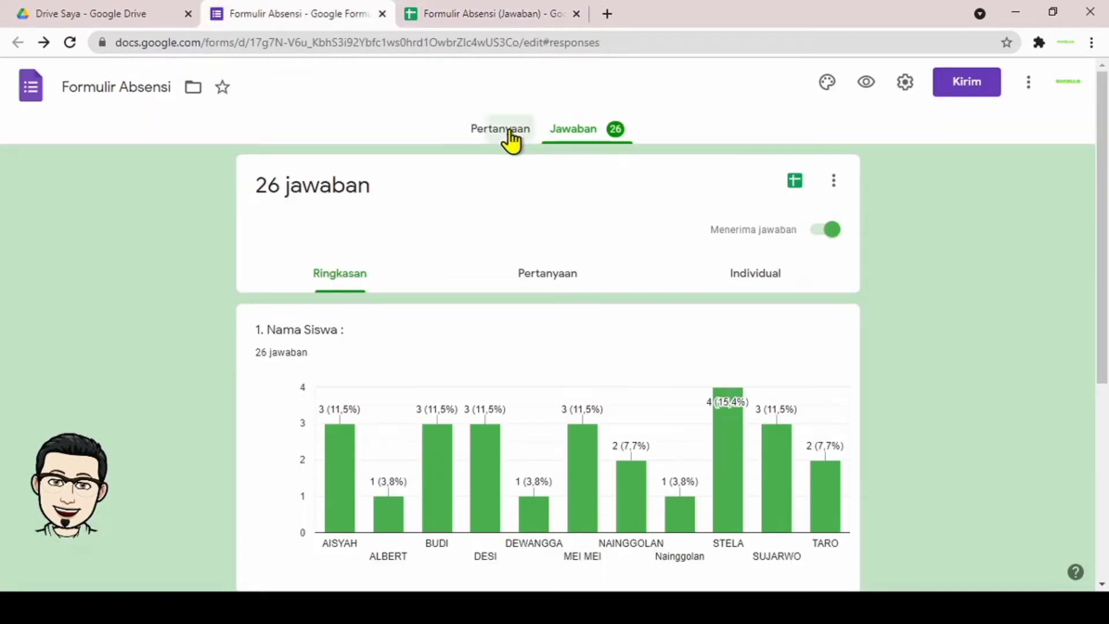
pyautogui.click(865, 83)
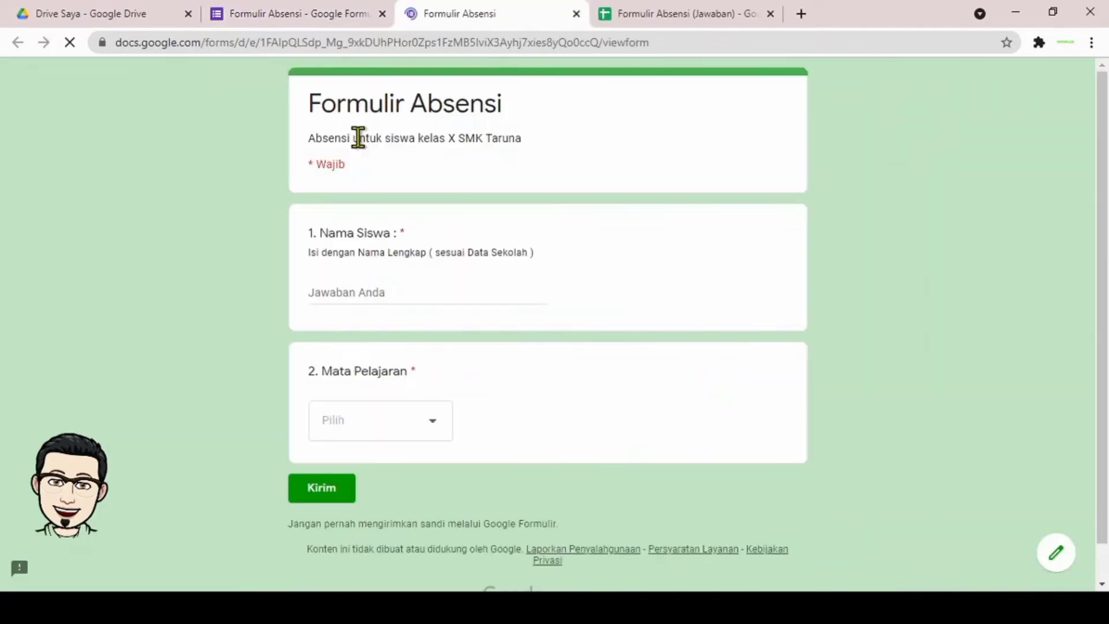
# Step: Submit a test response in the attendance form with the placeholder Nama Asal as student name and IPA as subject
pyautogui.click(347, 294)
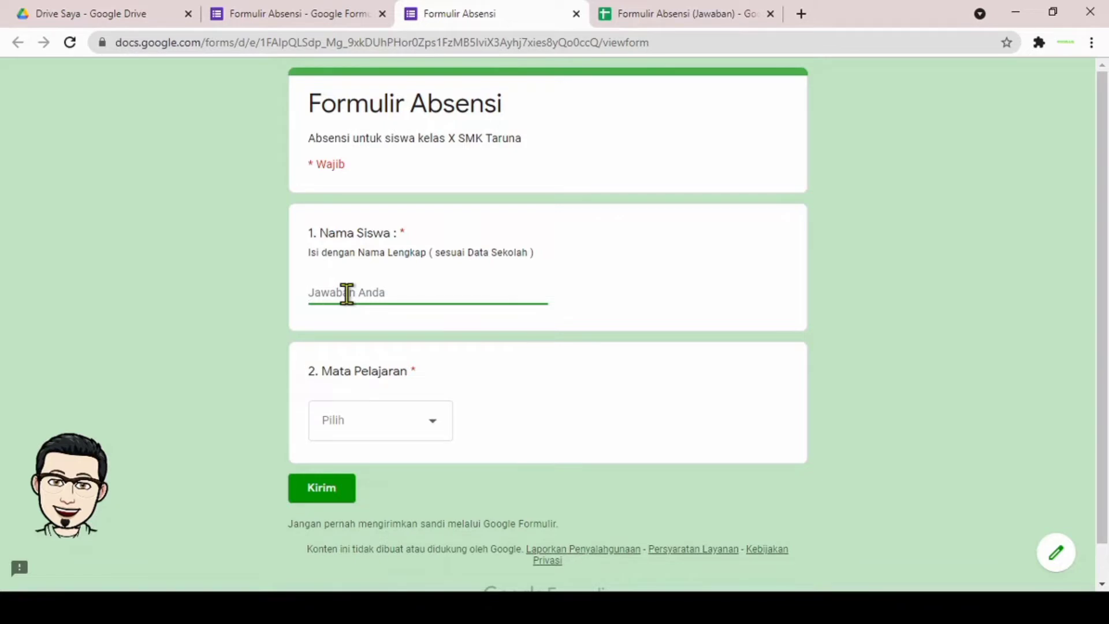
pyautogui.write('Nama Asal')
pyautogui.click(407, 434)
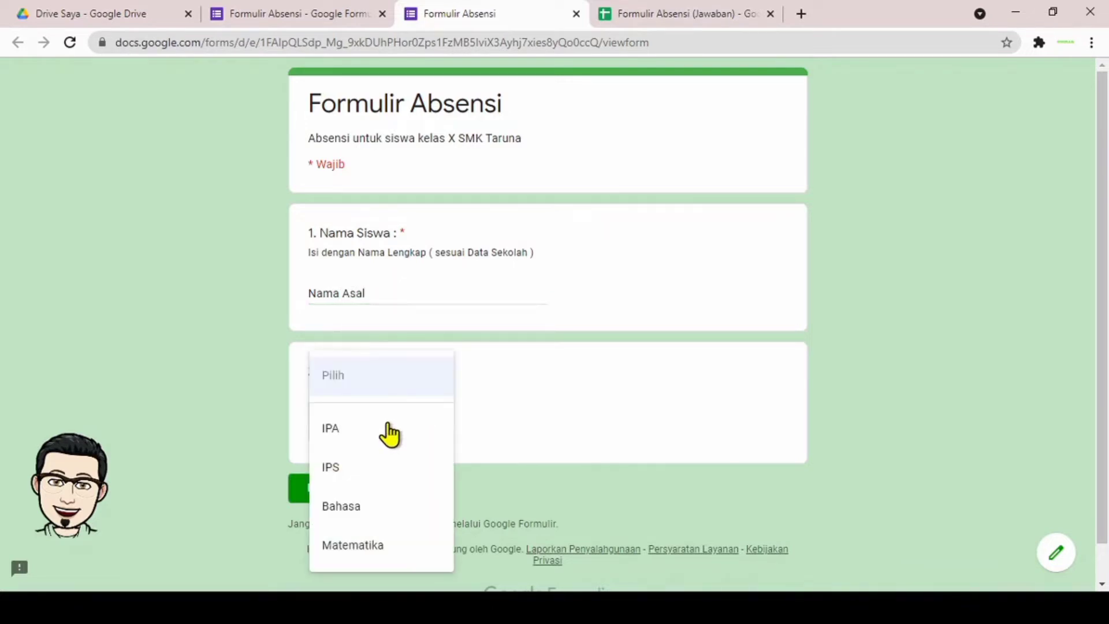
pyautogui.click(345, 430)
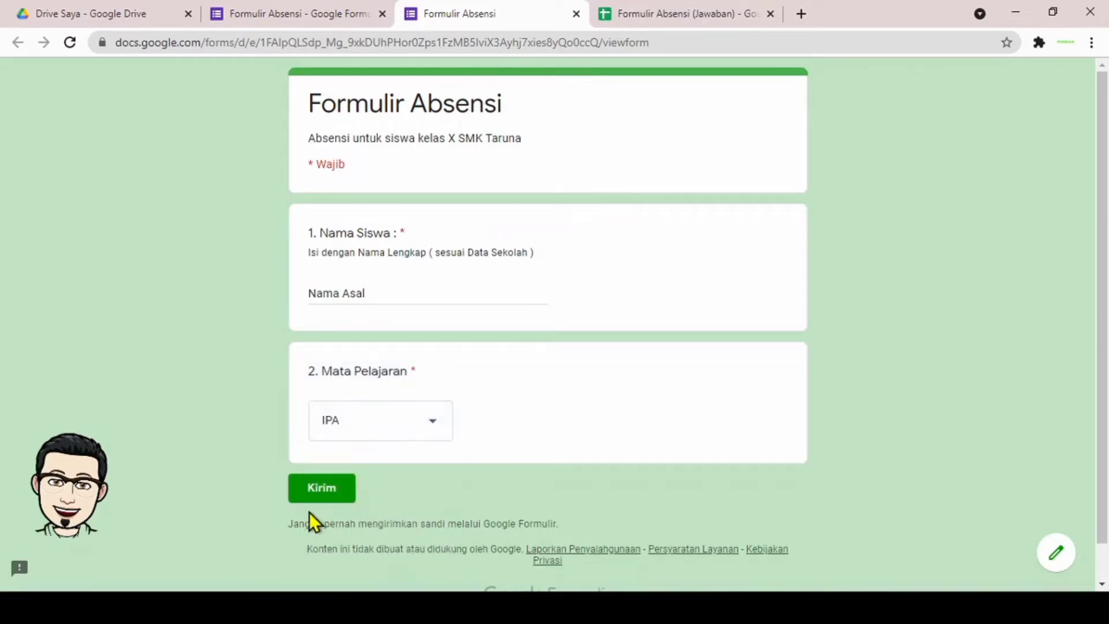
pyautogui.click(328, 490)
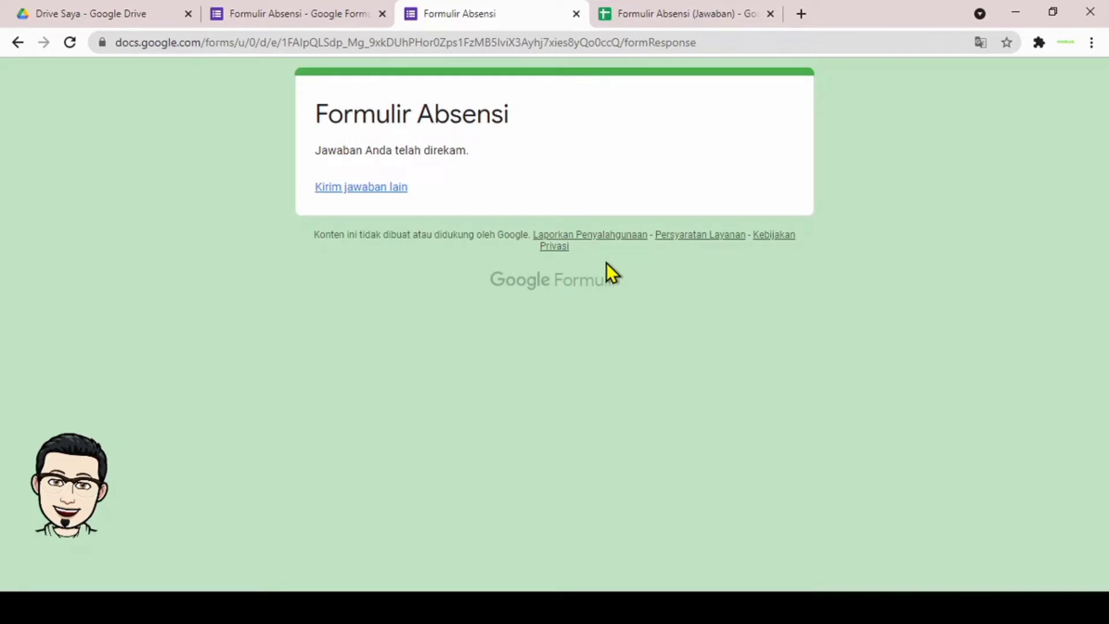
# Step: Switch to the response spreadsheet and examine the new response in row 28, including its name, subject and Tanggal cells
pyautogui.click(663, 12)
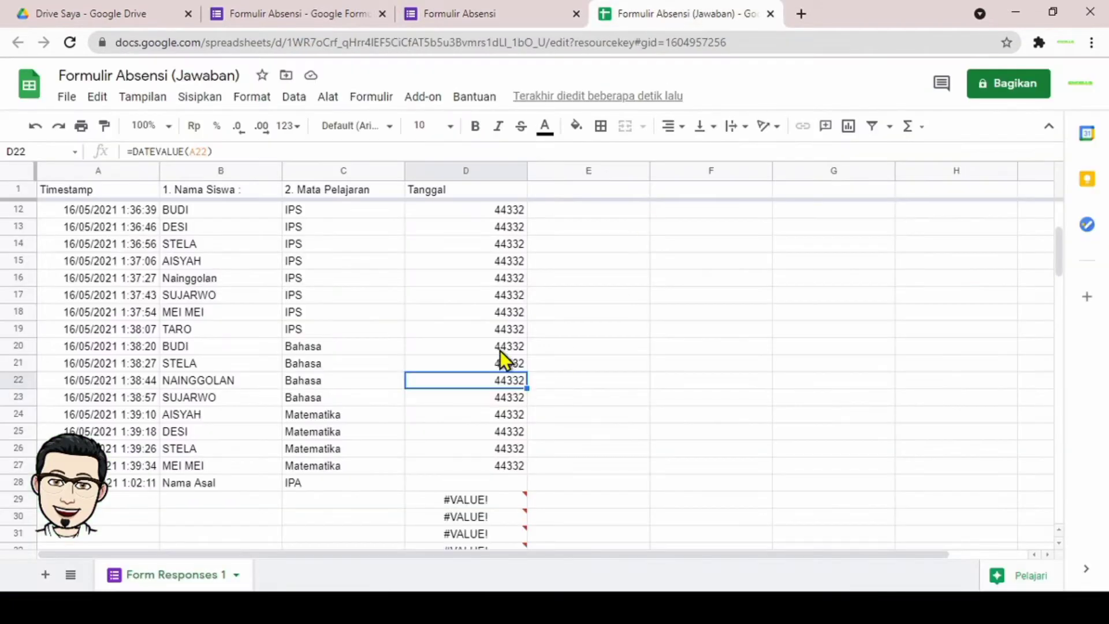
pyautogui.scroll(-2, 588, 343)
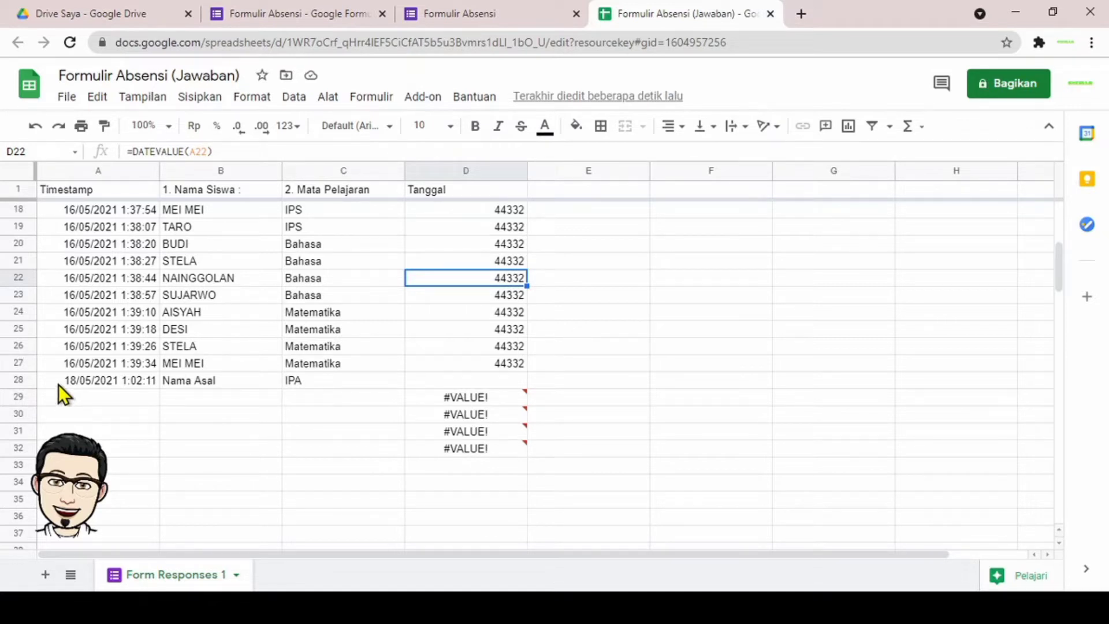
pyautogui.click(469, 382)
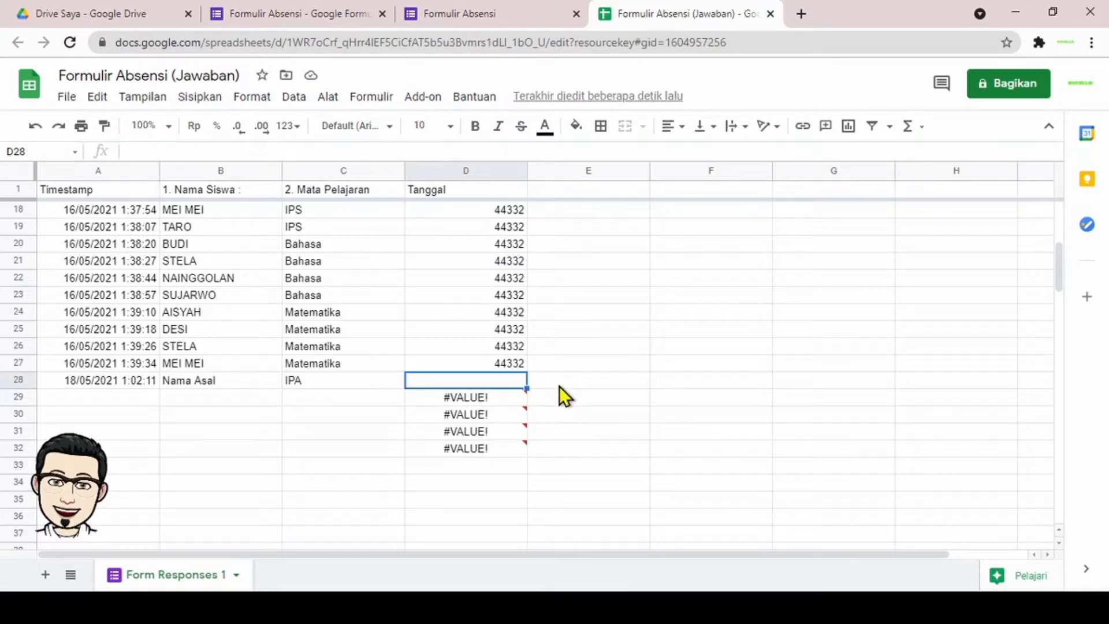
pyautogui.moveTo(494, 395)
pyautogui.click(195, 383)
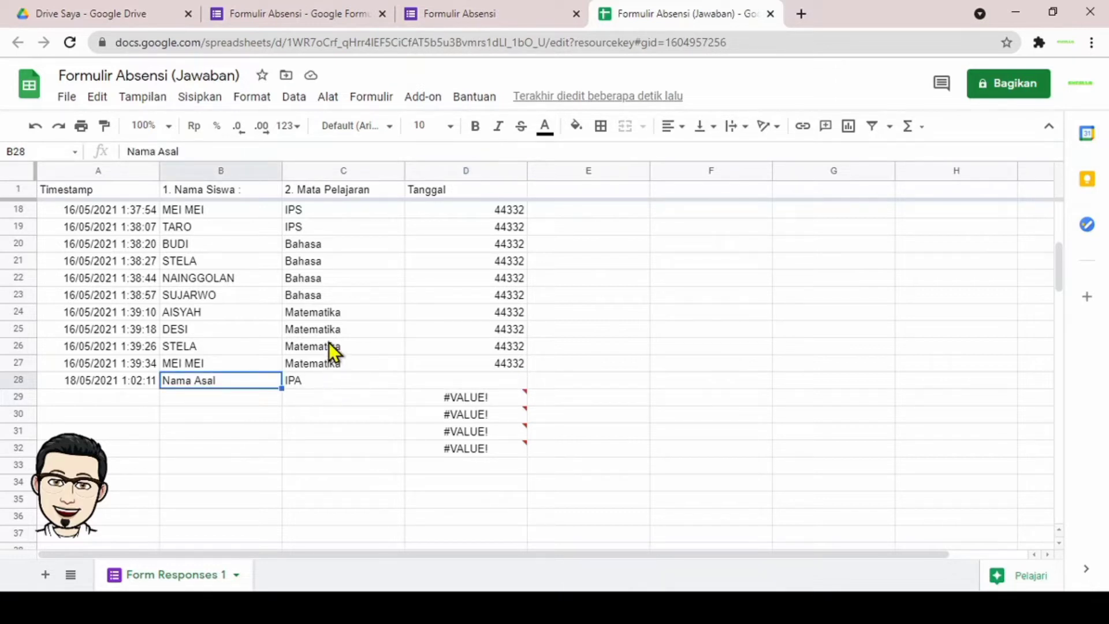
pyautogui.click(328, 345)
pyautogui.click(321, 382)
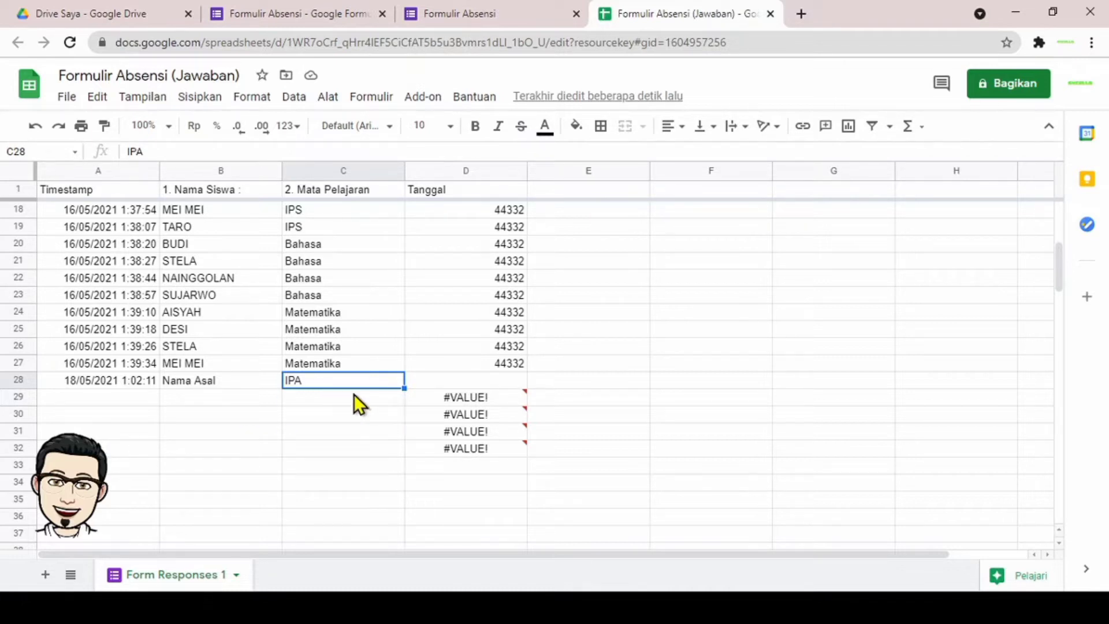
# Step: Delete the test response in row 28 and clear all contents of the Tanggal column D
pyautogui.rightClick(21, 381)
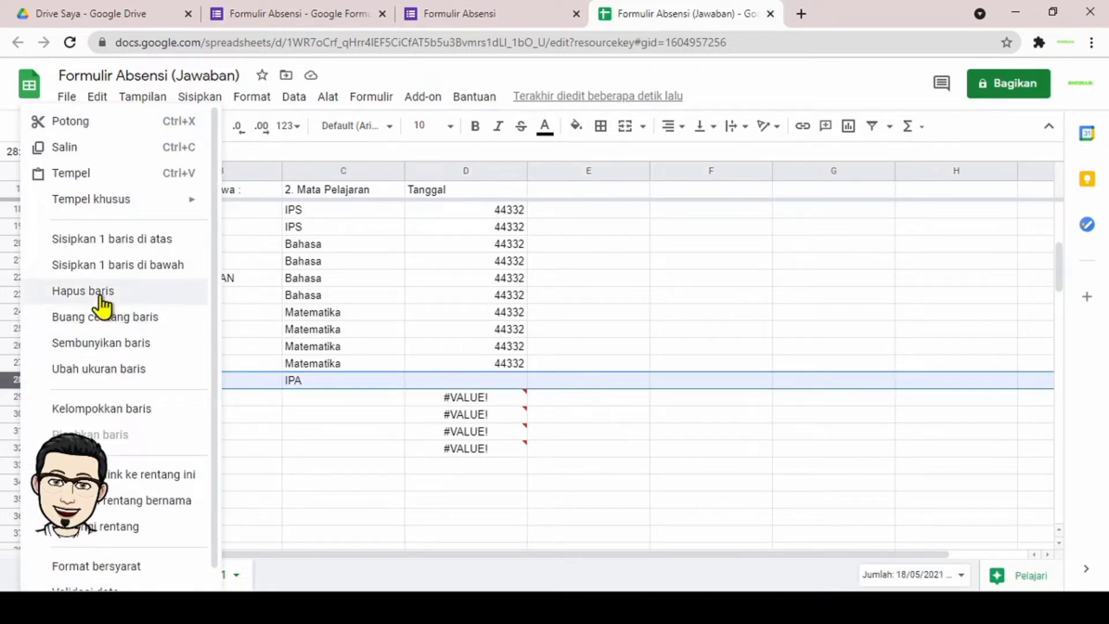
pyautogui.click(169, 292)
pyautogui.click(451, 168)
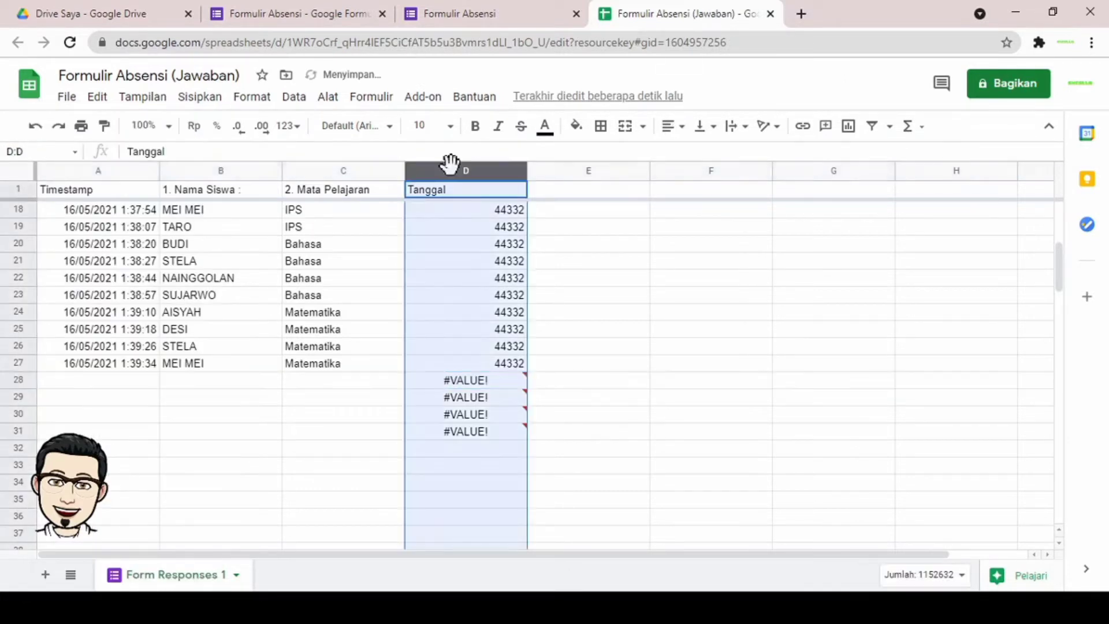
pyautogui.press('Delete')
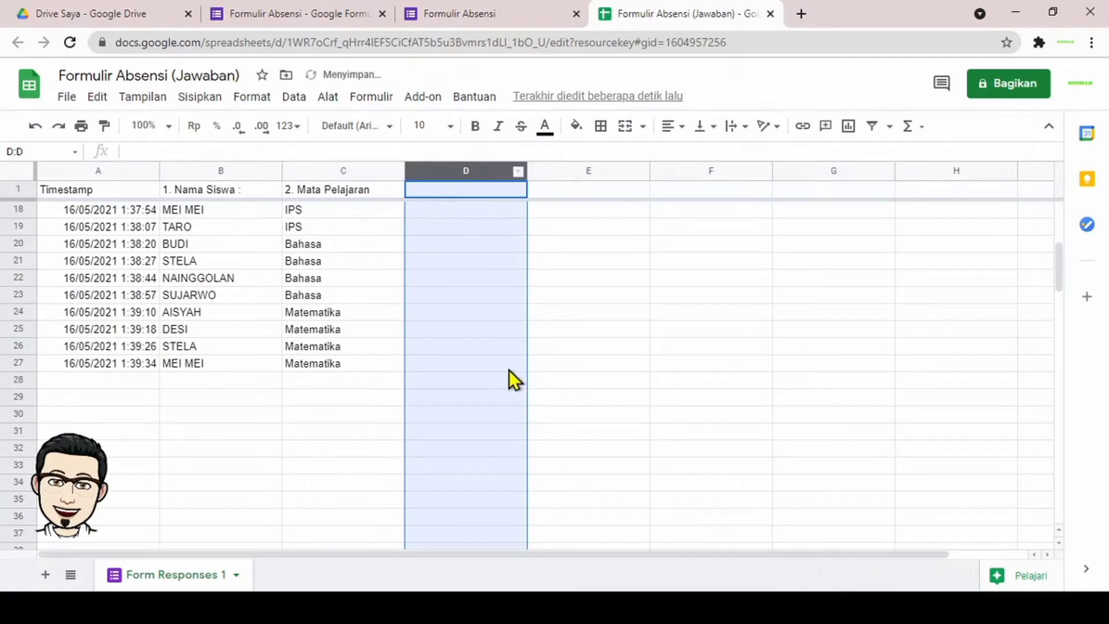
pyautogui.click(490, 346)
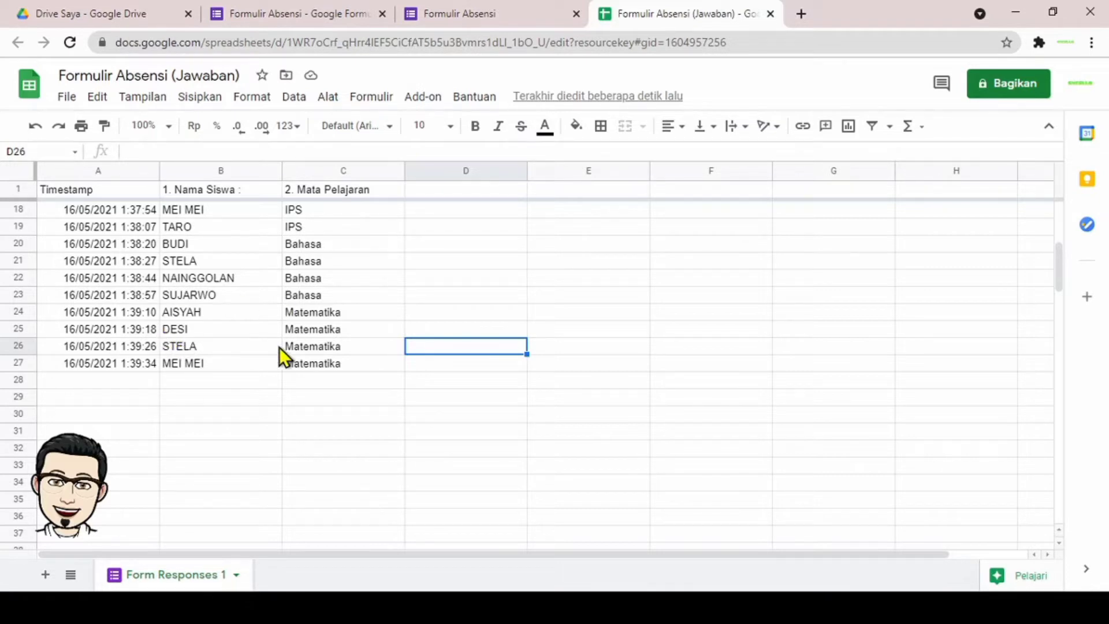
# Step: Add a new sheet to the spreadsheet and name it Database
pyautogui.click(45, 574)
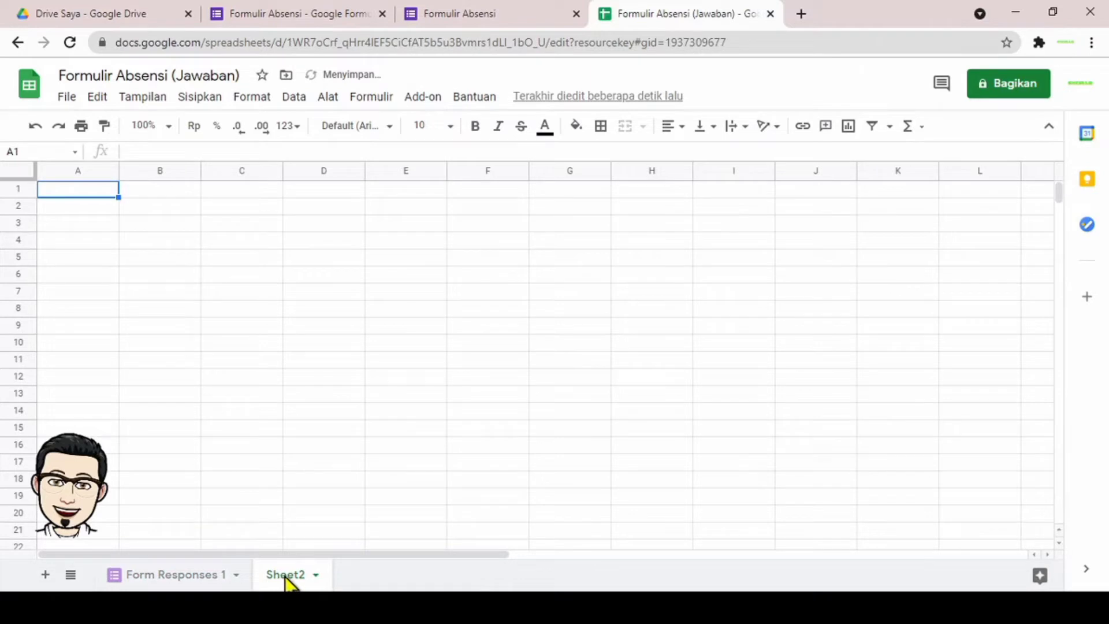
pyautogui.doubleClick(285, 574)
pyautogui.write('Database')
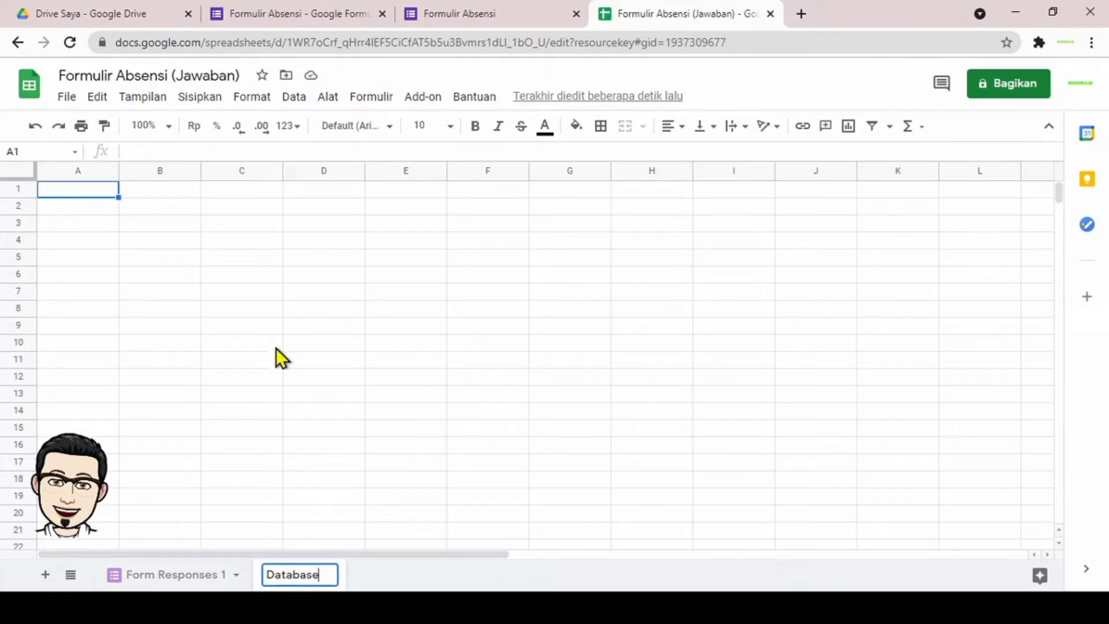
pyautogui.click(75, 188)
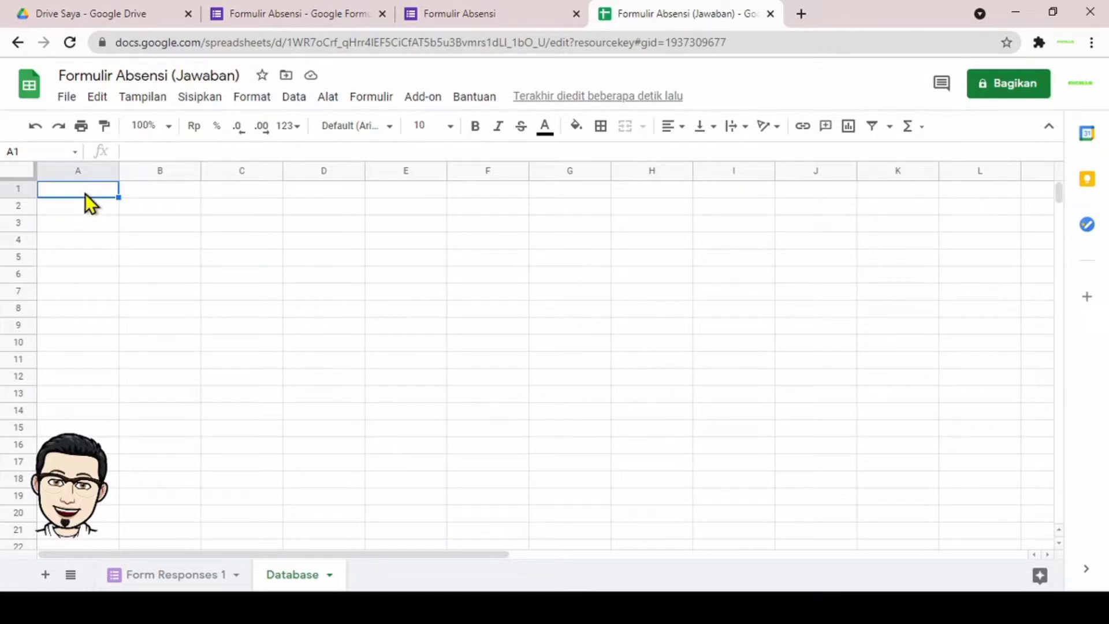
# Step: Review the Form Responses 1 sheet and start an INDEX formula in cell A1 of the Database sheet
pyautogui.click(148, 580)
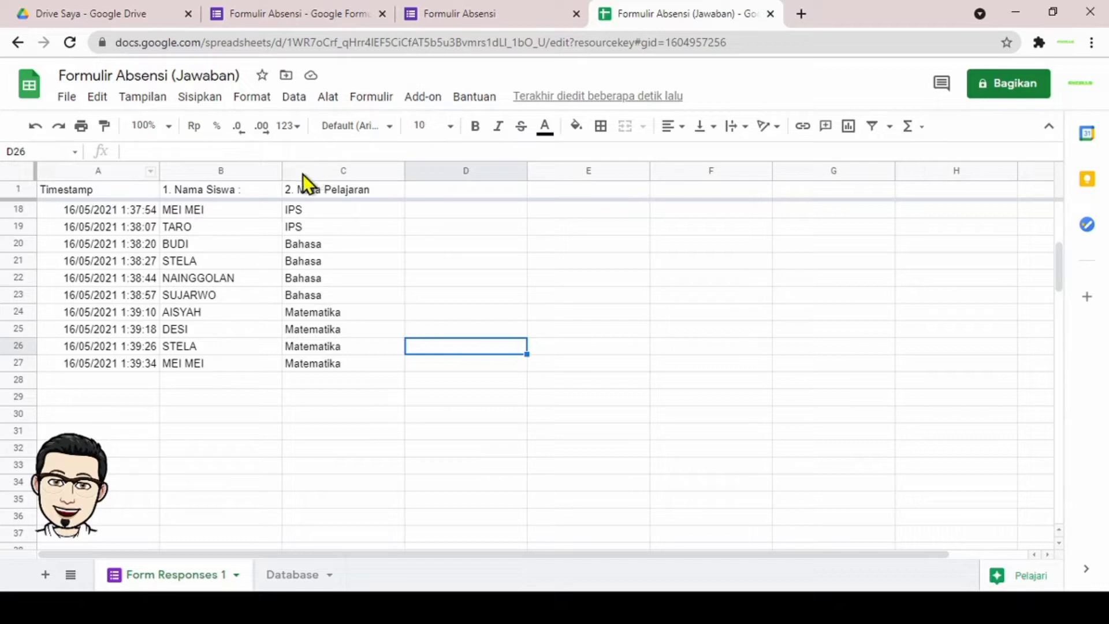
pyautogui.click(296, 576)
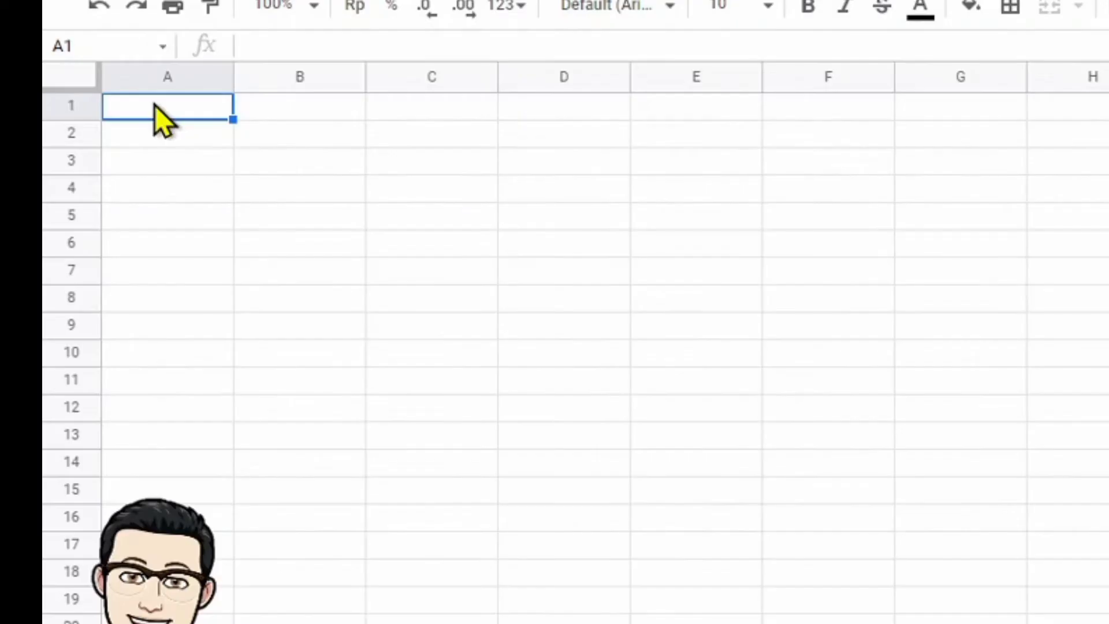
pyautogui.write('=')
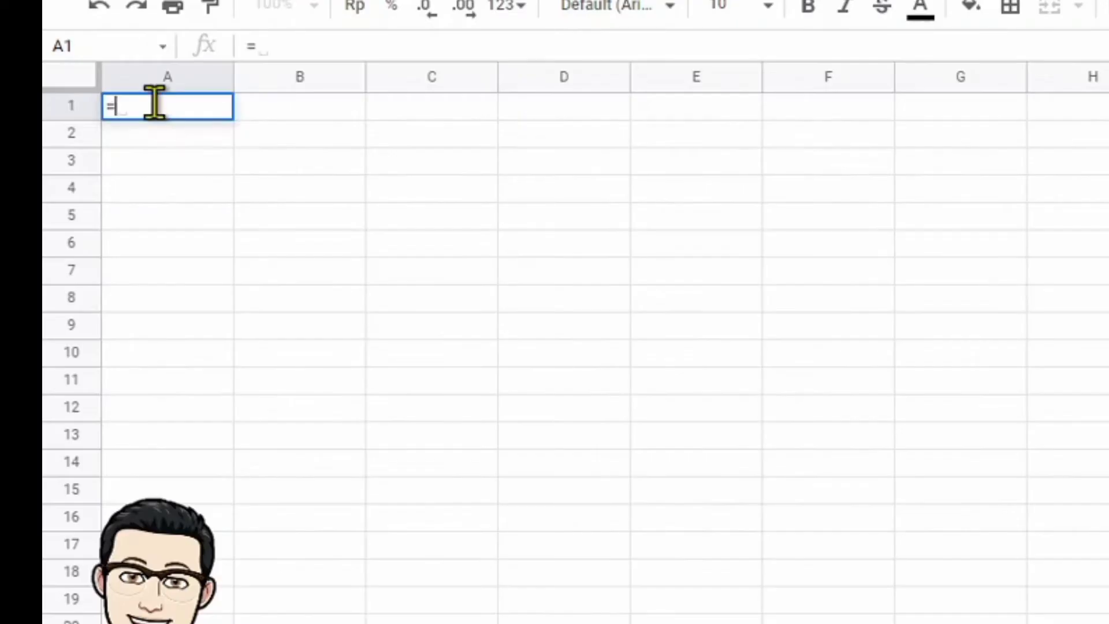
pyautogui.write('inde')
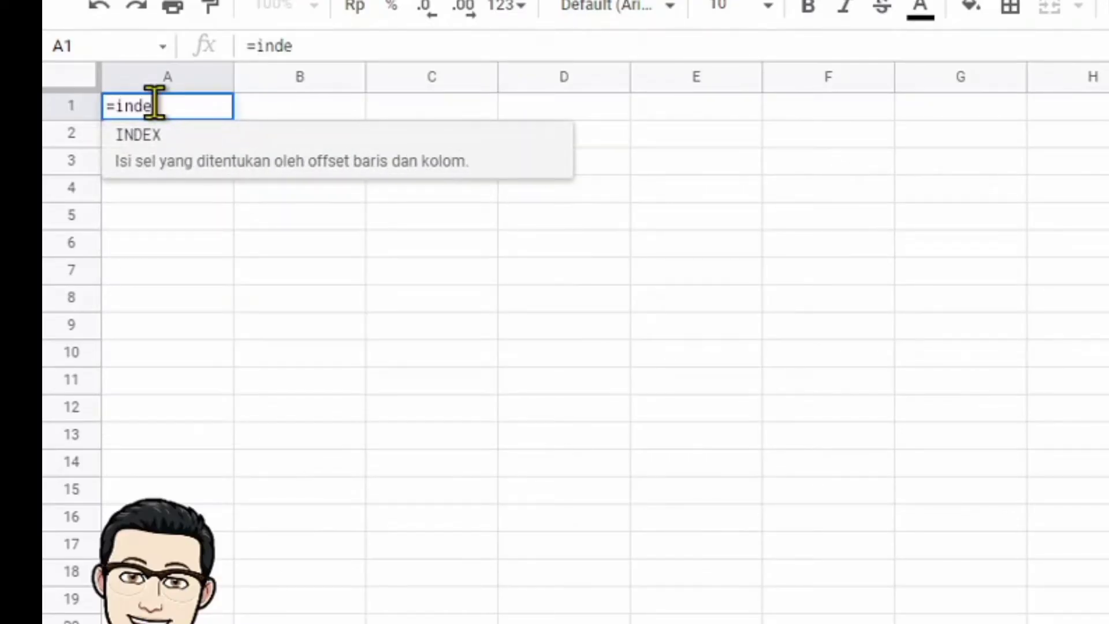
pyautogui.write('x')
pyautogui.click(166, 143)
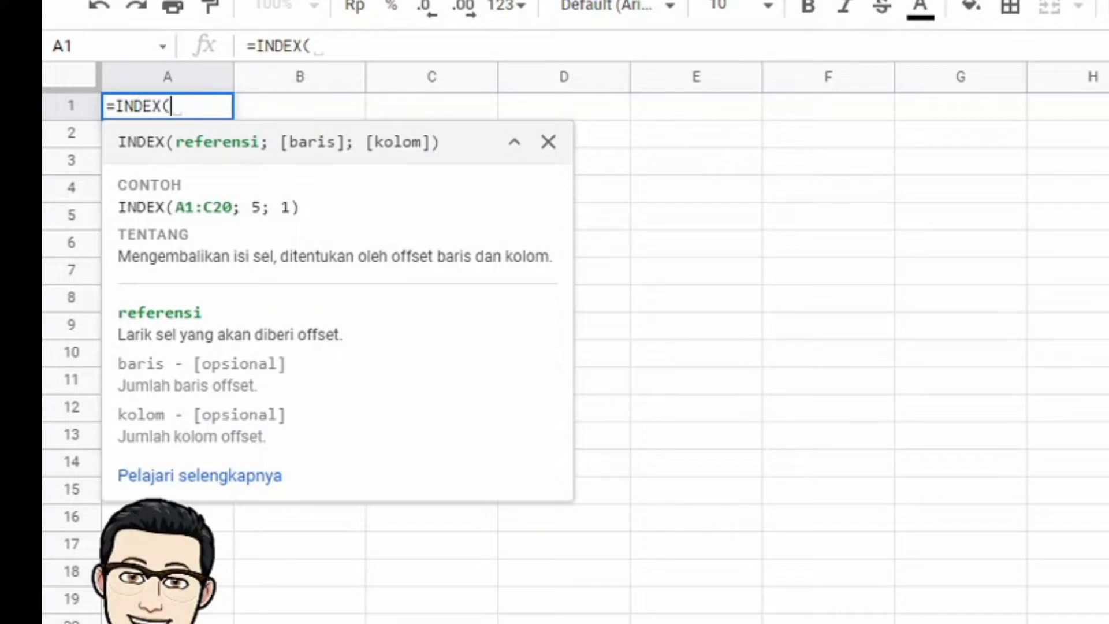
# Step: Complete the formula as =INDEX('Form Responses 1'!A:C;;), referencing the response sheet's columns A to C
pyautogui.click(260, 622)
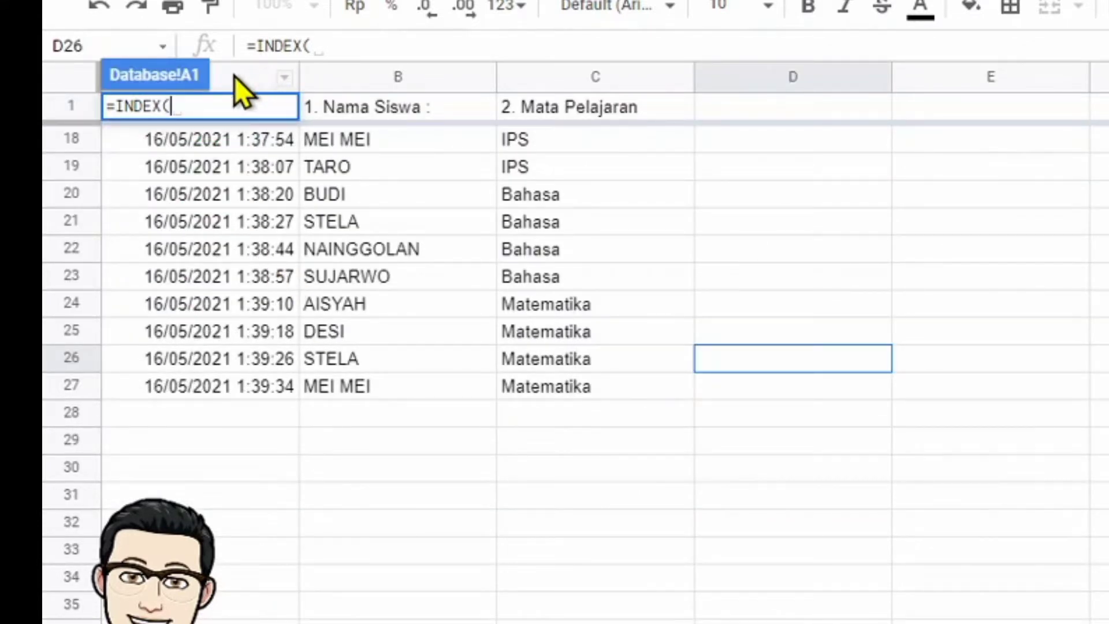
pyautogui.moveTo(235, 76); pyautogui.dragTo(577, 87)
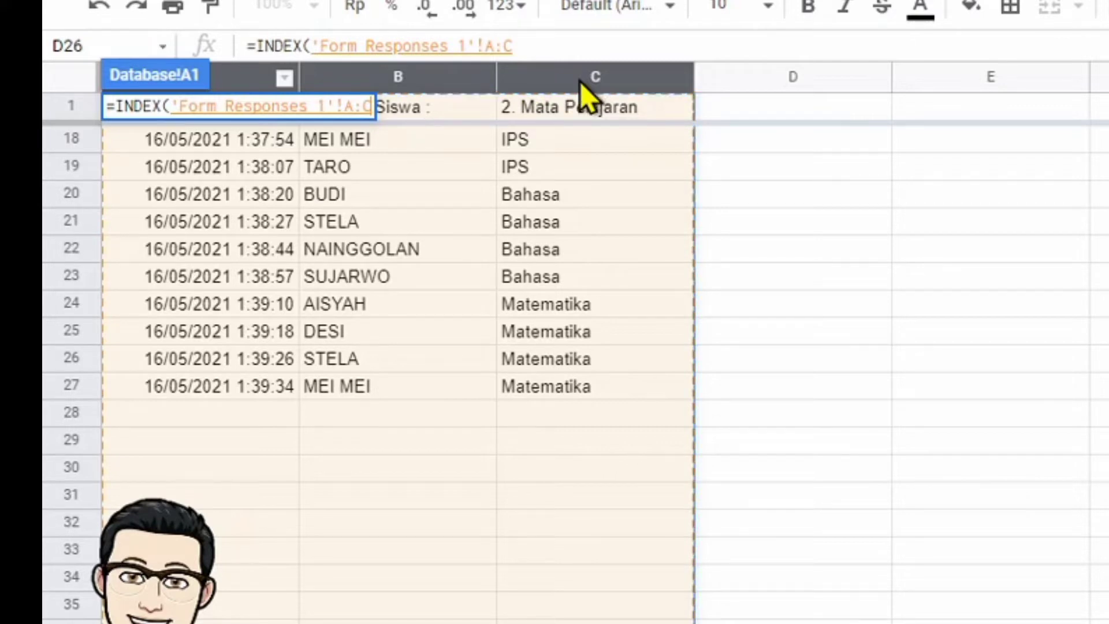
pyautogui.click(558, 43)
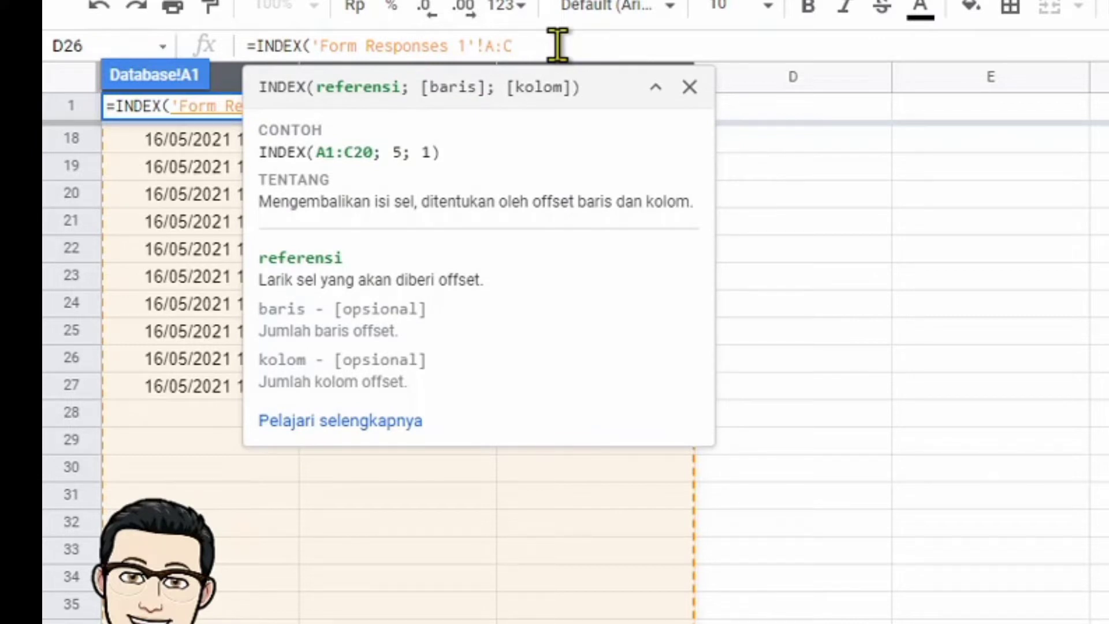
pyautogui.write(';')
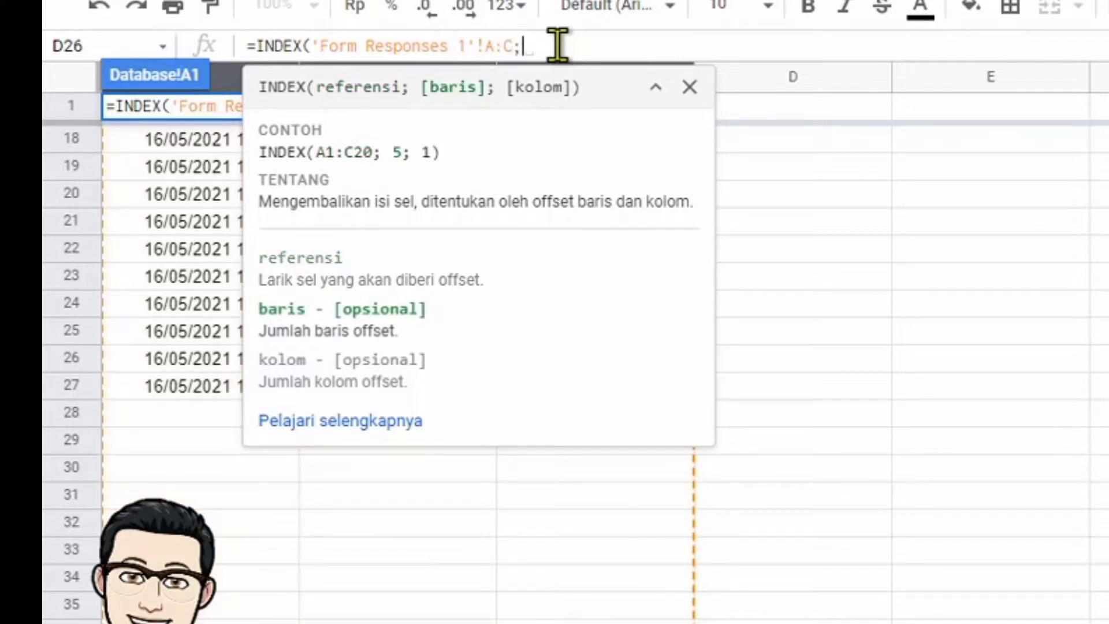
pyautogui.write(';')
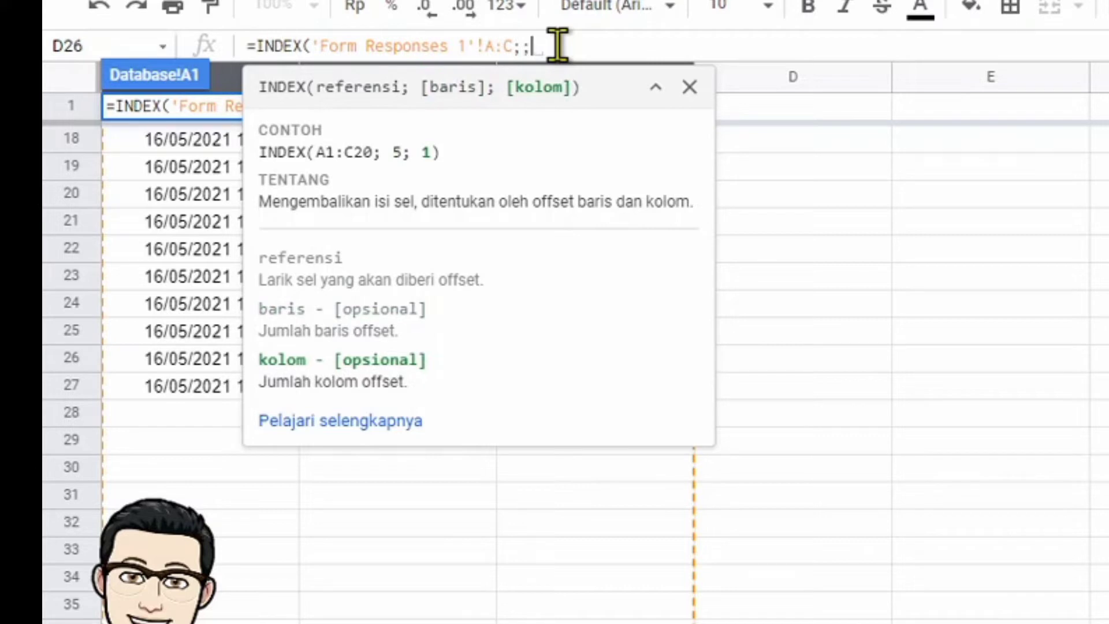
pyautogui.write(')')
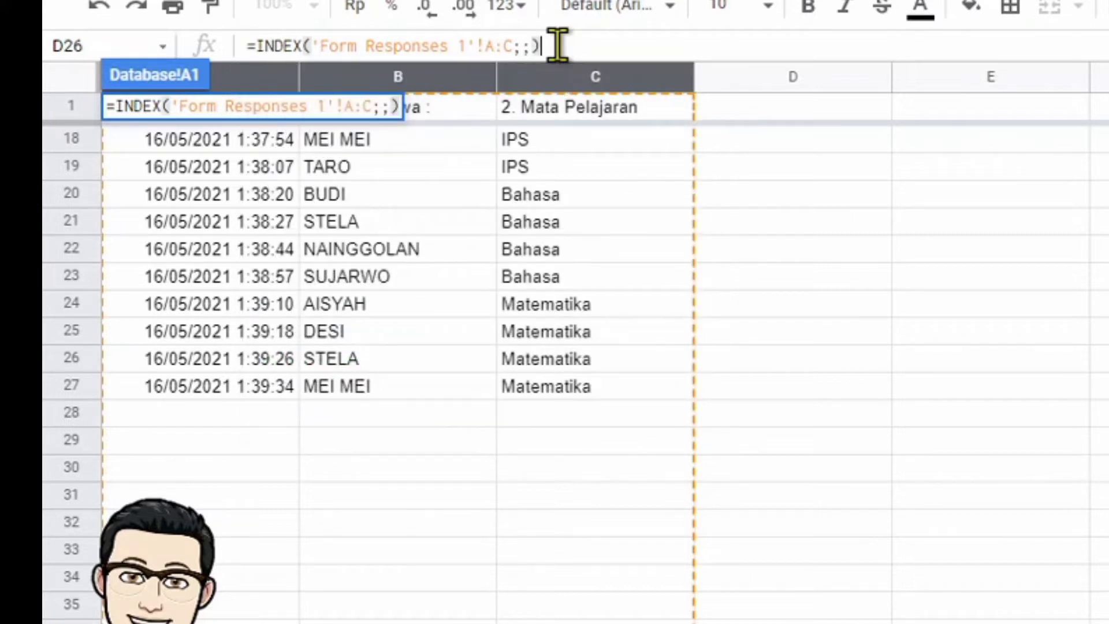
pyautogui.press('Return')
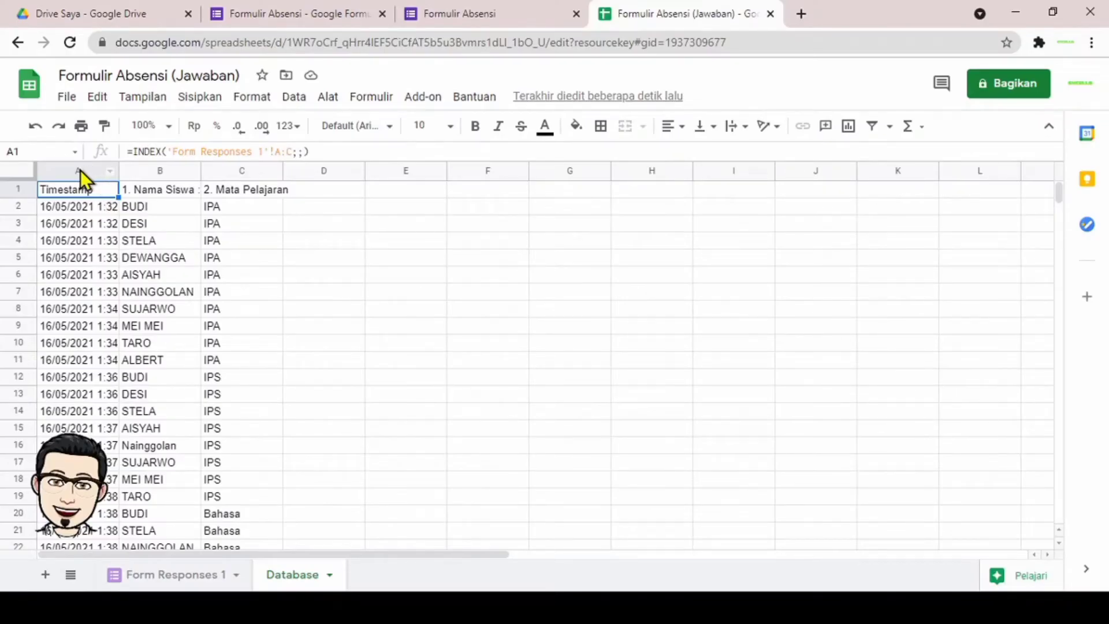
# Step: Fill the formula cell A1 with yellow and check the contents of the other cells in the first rows
pyautogui.click(579, 130)
pyautogui.click(629, 201)
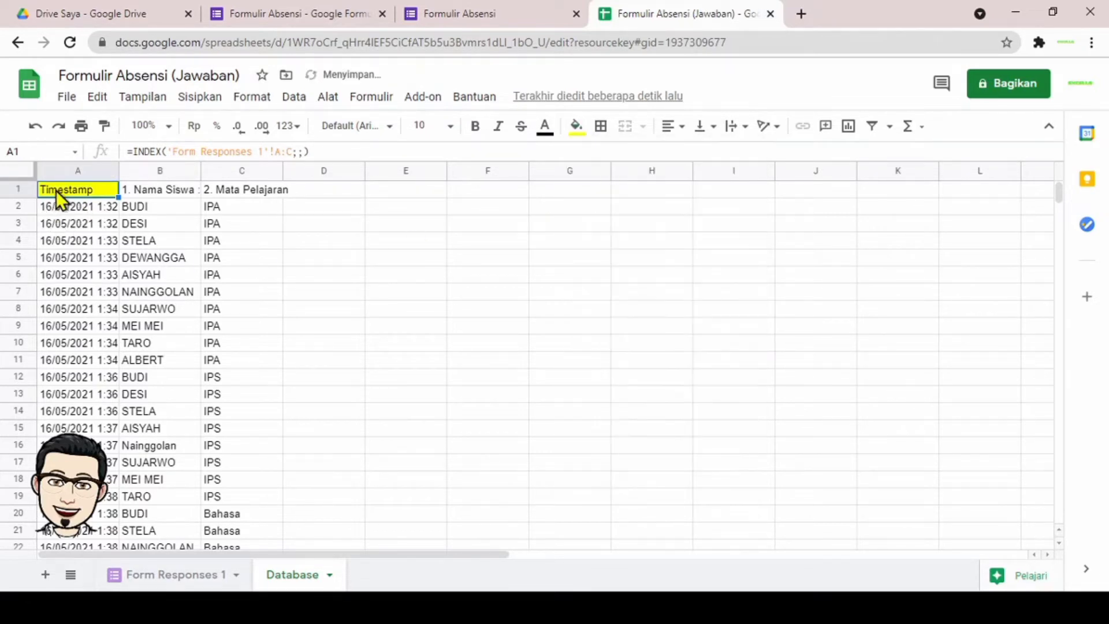
pyautogui.click(158, 189)
pyautogui.click(238, 189)
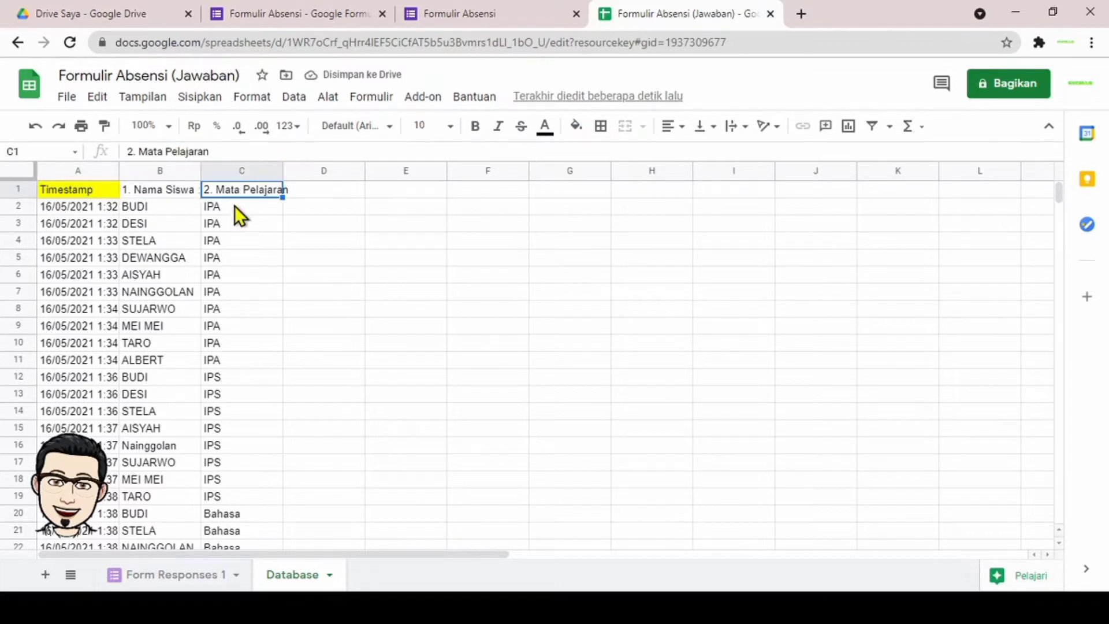
pyautogui.click(234, 206)
pyautogui.click(130, 207)
pyautogui.click(51, 209)
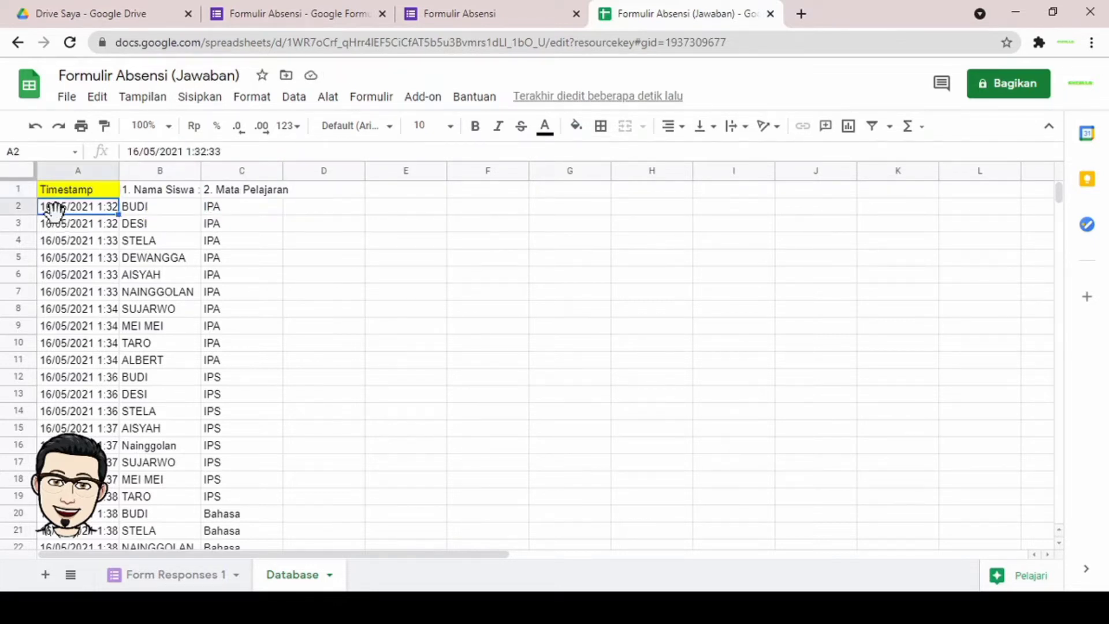
pyautogui.click(59, 223)
# Step: Edit the formula in A1 to reference only the timestamp column, as =INDEX('Form Responses 1'!A:A;;)
pyautogui.click(91, 193)
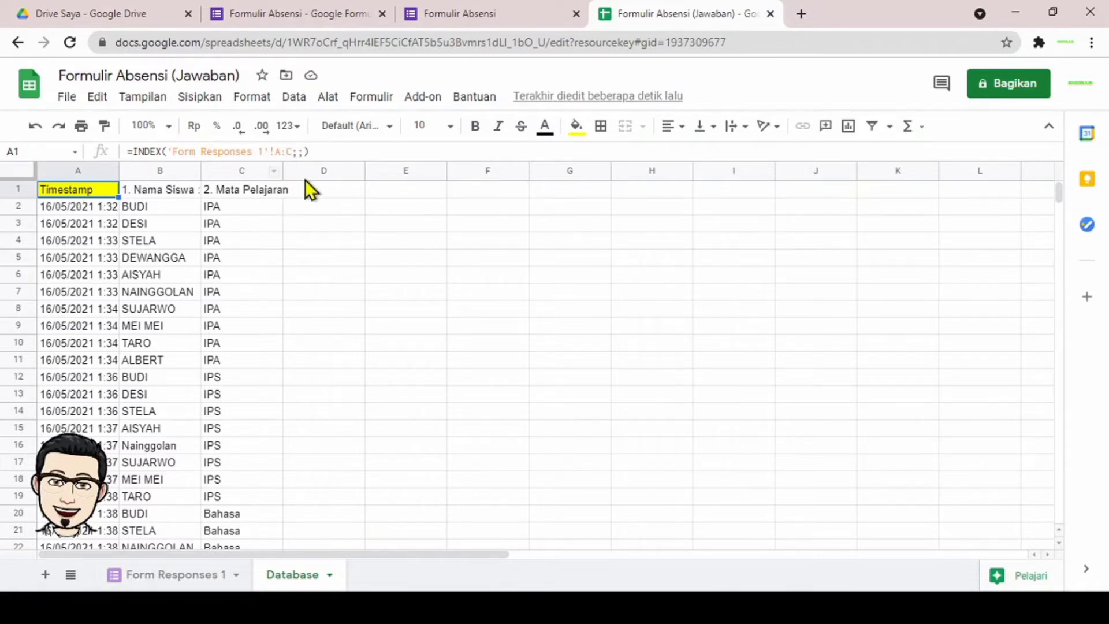
pyautogui.click(293, 147)
pyautogui.press('BackSpace')
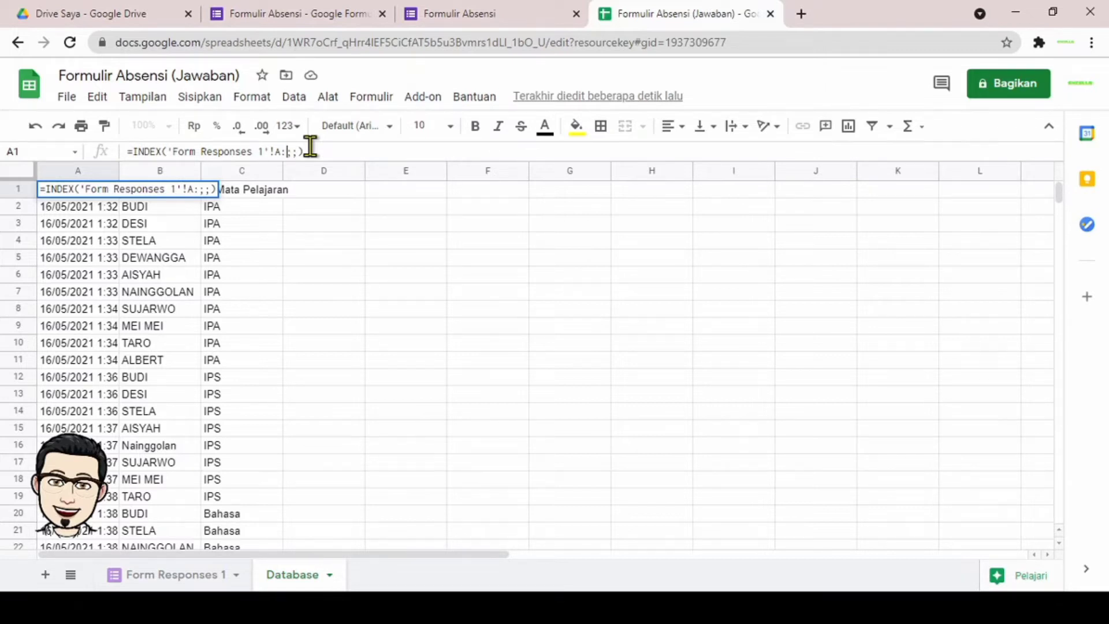
pyautogui.write('A')
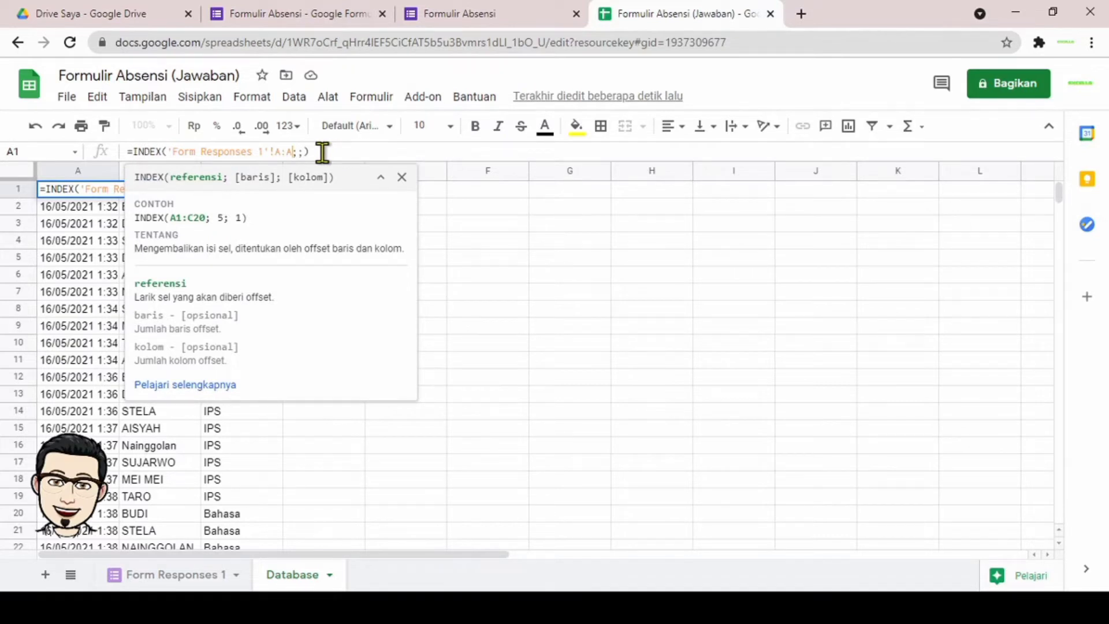
pyautogui.press('Return')
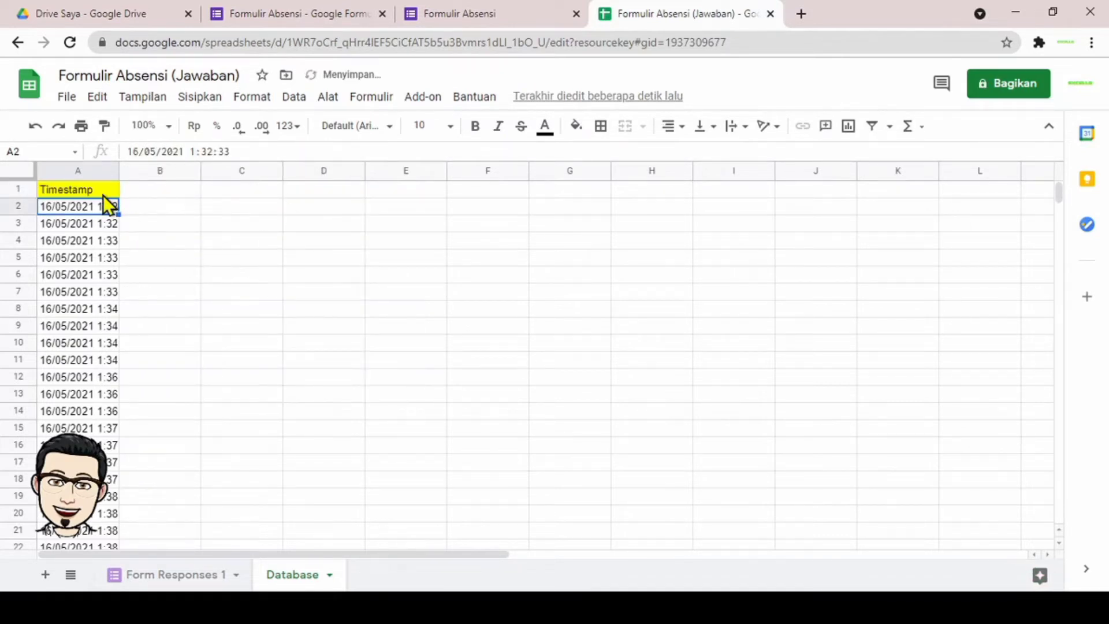
# Step: Copy the INDEX formula from A1 into the neighbouring cell B1
pyautogui.click(103, 194)
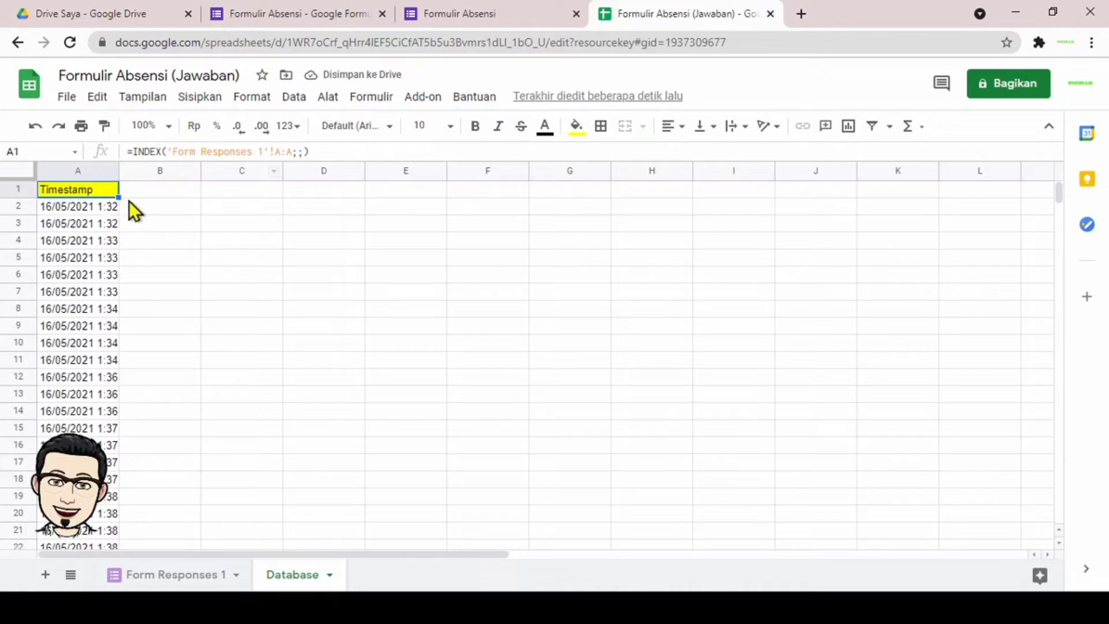
pyautogui.moveTo(118, 197); pyautogui.dragTo(153, 190)
pyautogui.click(154, 189)
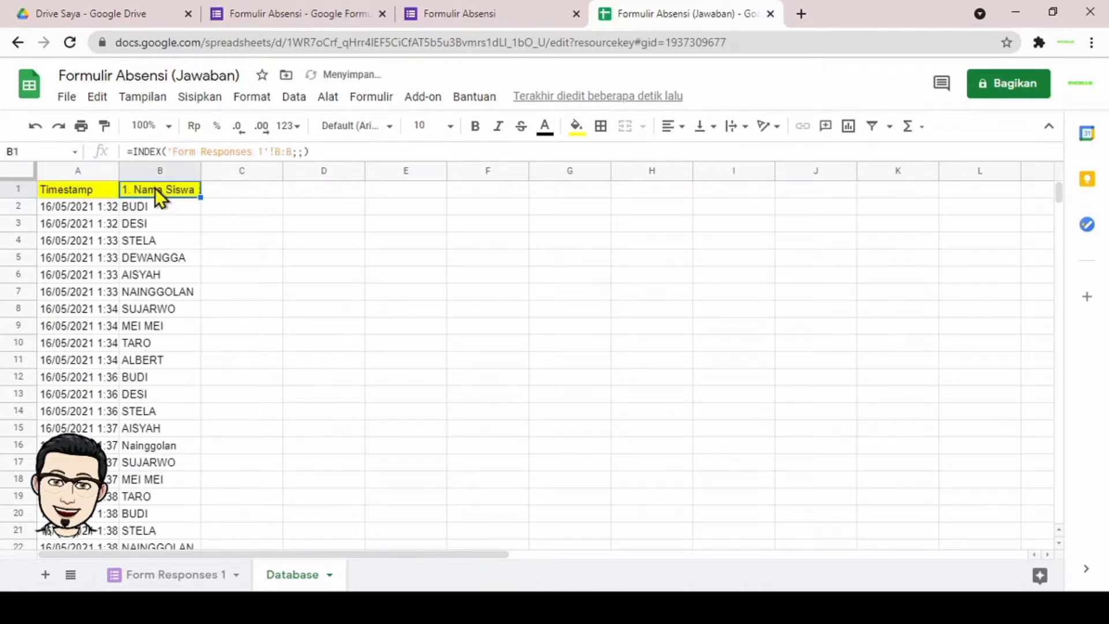
# Step: Edit the formula in B1 to reference the subject column, as =INDEX('Form Responses 1'!C:C;;)
pyautogui.click(293, 153)
pyautogui.press('BackSpace')
pyautogui.press('BackSpace')
pyautogui.press('BackSpace')
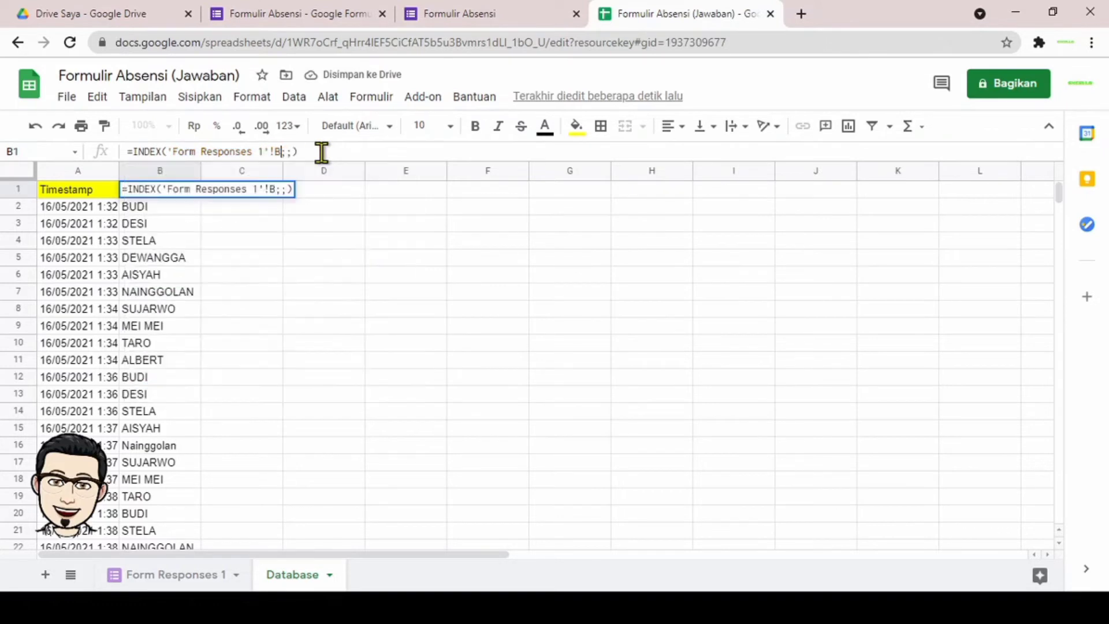
pyautogui.write('c:c')
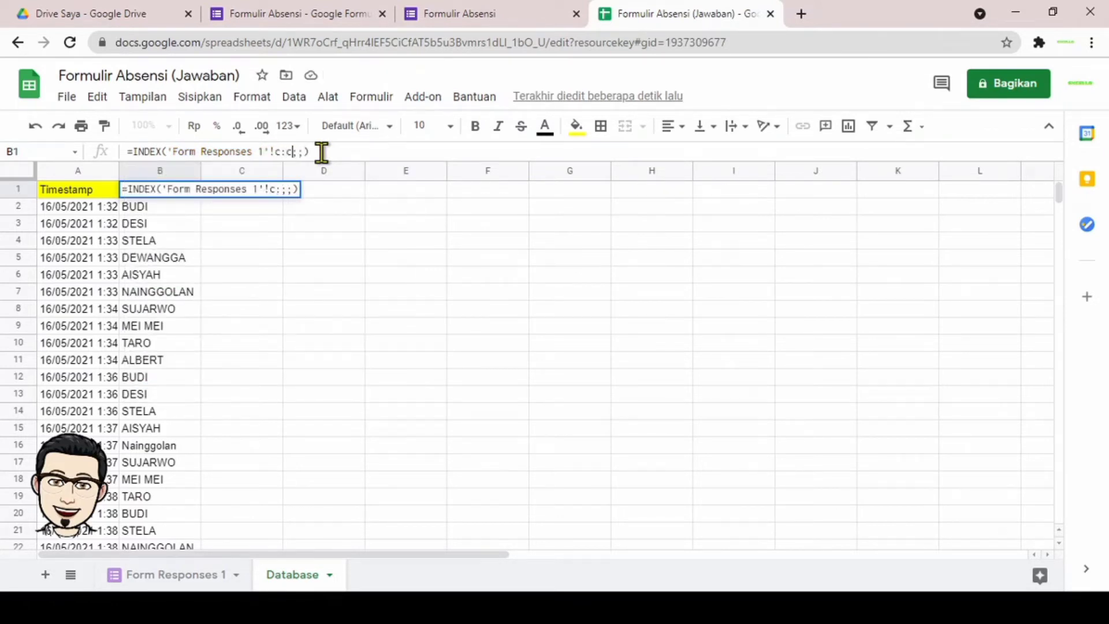
pyautogui.press('Return')
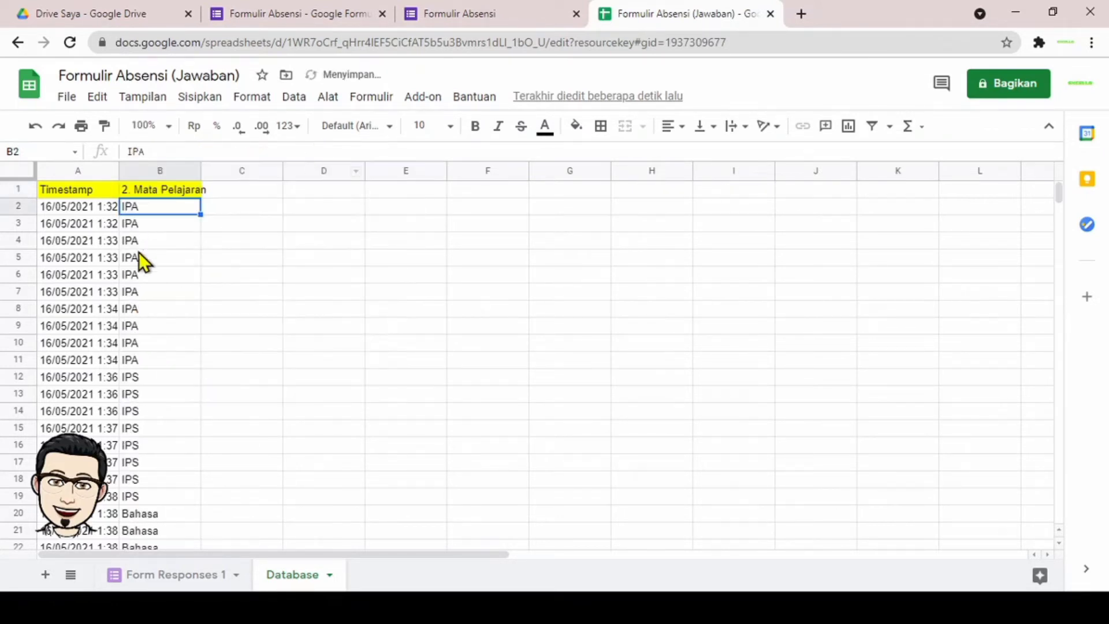
pyautogui.click(161, 189)
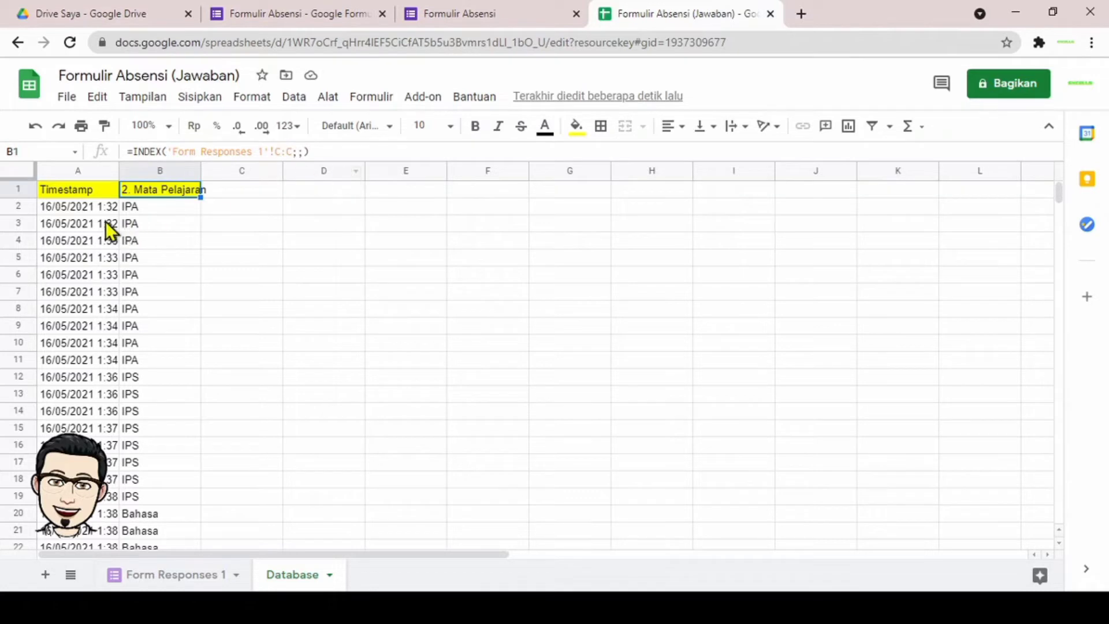
# Step: Fill the INDEX formula from A1 across row 1 to D1
pyautogui.click(89, 192)
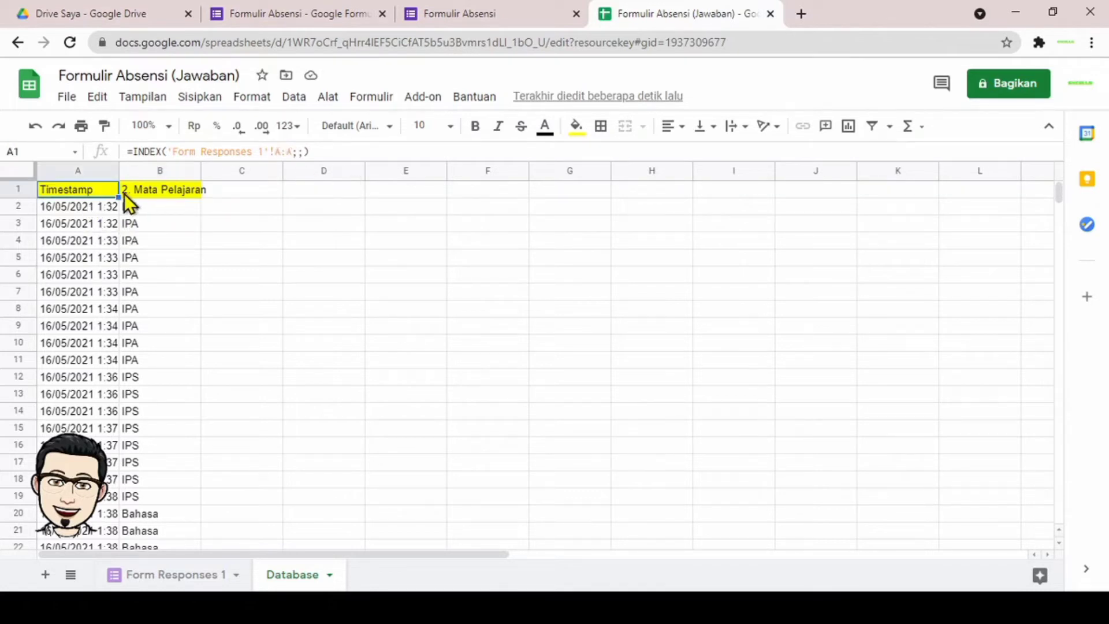
pyautogui.moveTo(116, 195); pyautogui.dragTo(307, 210)
pyautogui.click(271, 213)
pyautogui.click(316, 200)
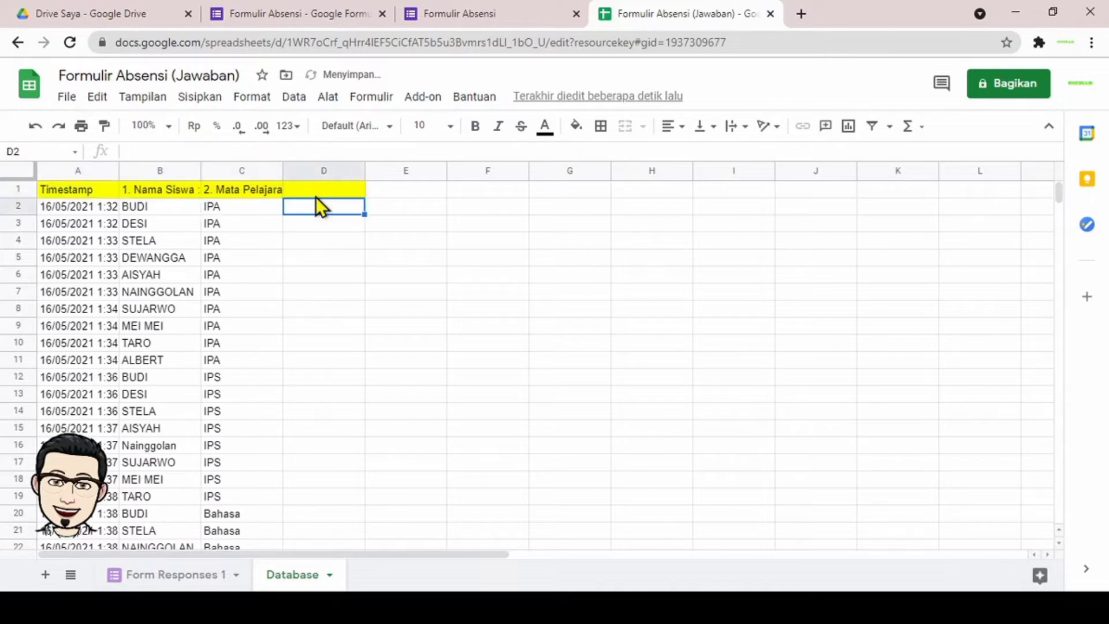
# Step: Clear the contents of cell D1 and remove its yellow fill
pyautogui.click(316, 193)
pyautogui.press('Delete')
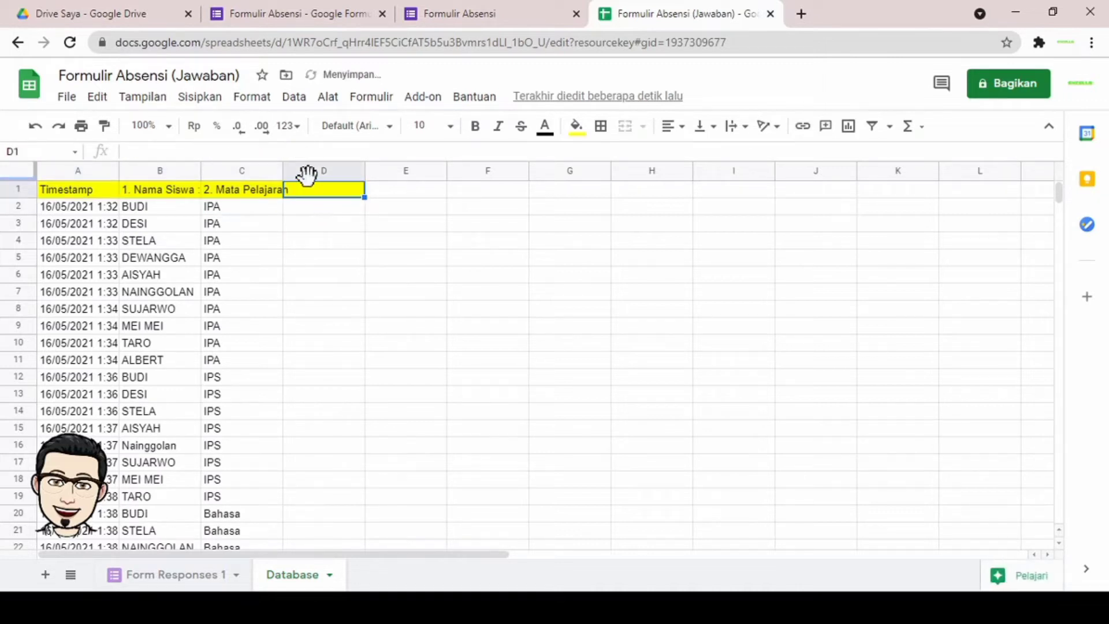
pyautogui.click(578, 130)
pyautogui.click(621, 162)
pyautogui.click(397, 229)
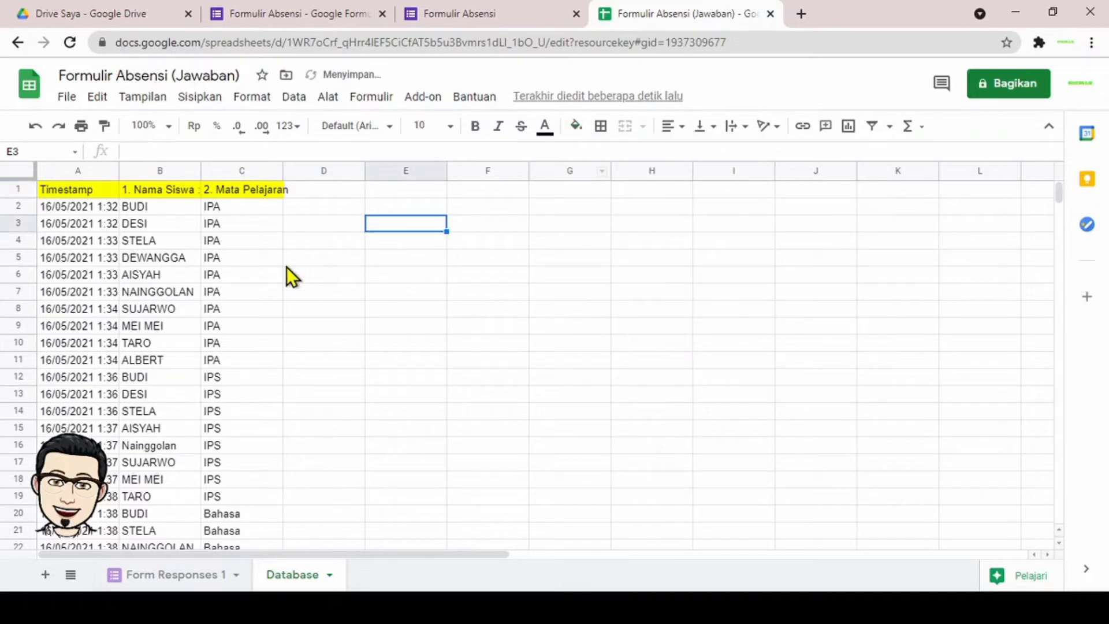
# Step: Fit the widths of columns A to C to their contents
pyautogui.moveTo(110, 173); pyautogui.dragTo(293, 175)
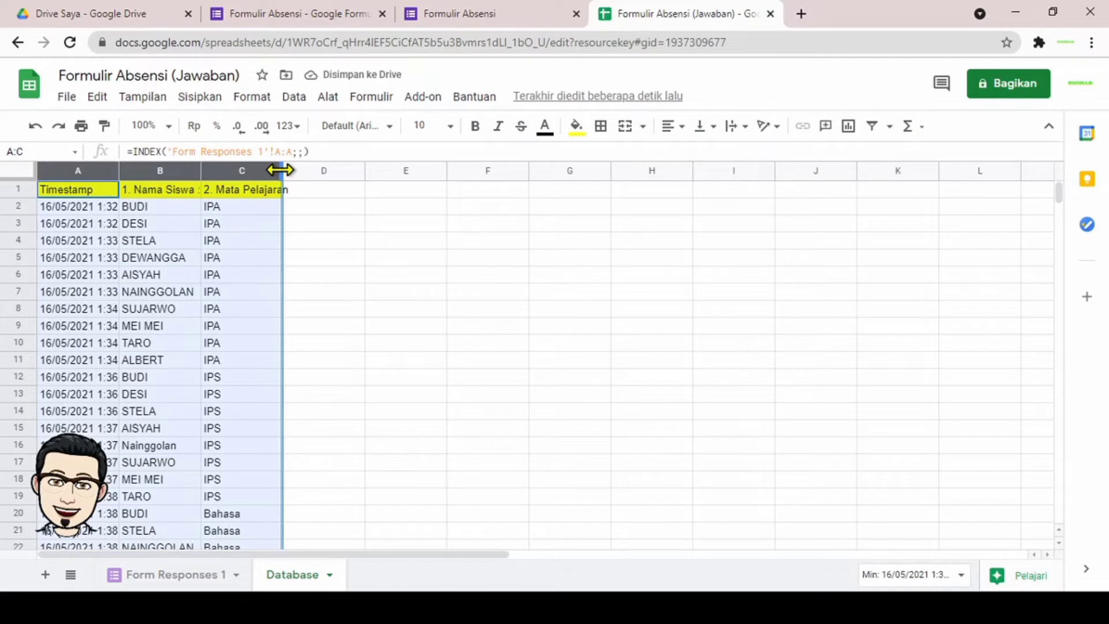
pyautogui.doubleClick(281, 171)
pyautogui.click(353, 191)
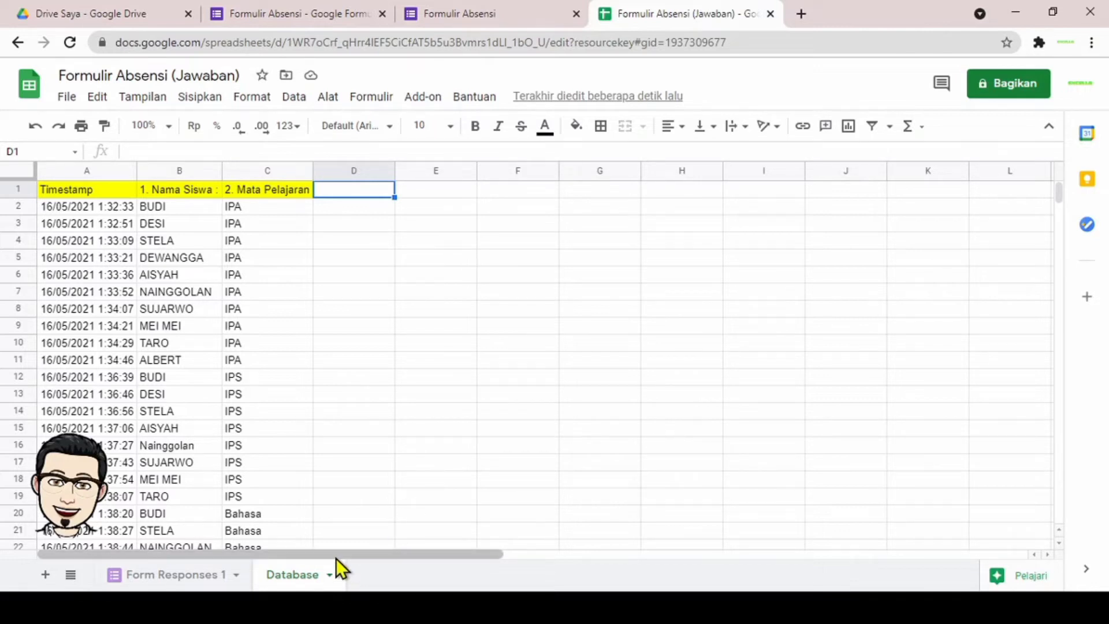
# Step: Add a new sheet to the spreadsheet and name it Report
pyautogui.click(45, 575)
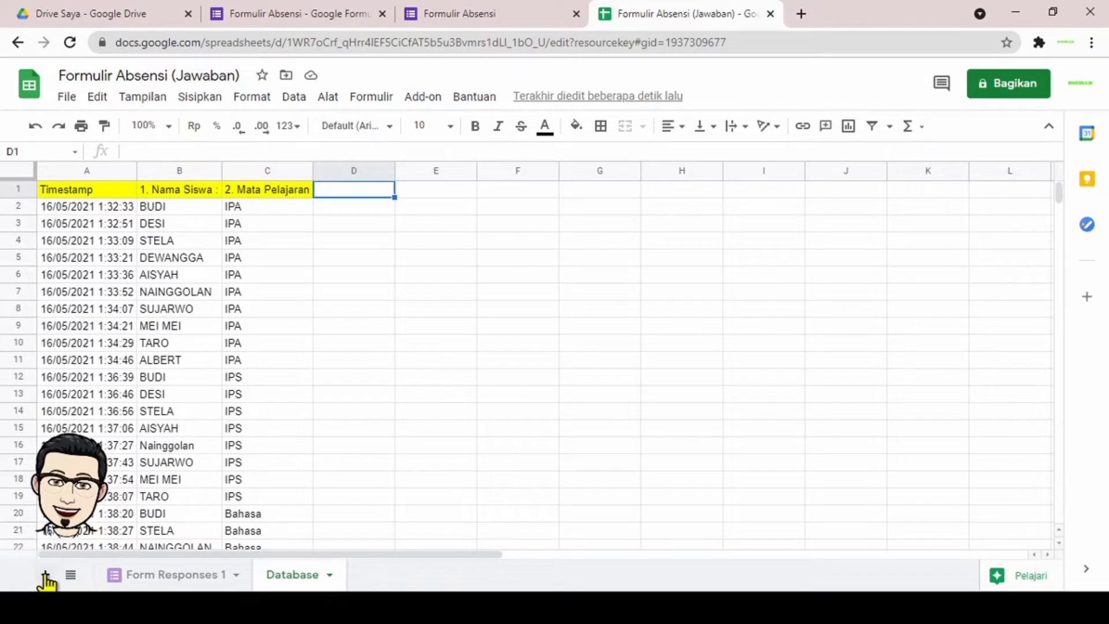
pyautogui.doubleClick(373, 577)
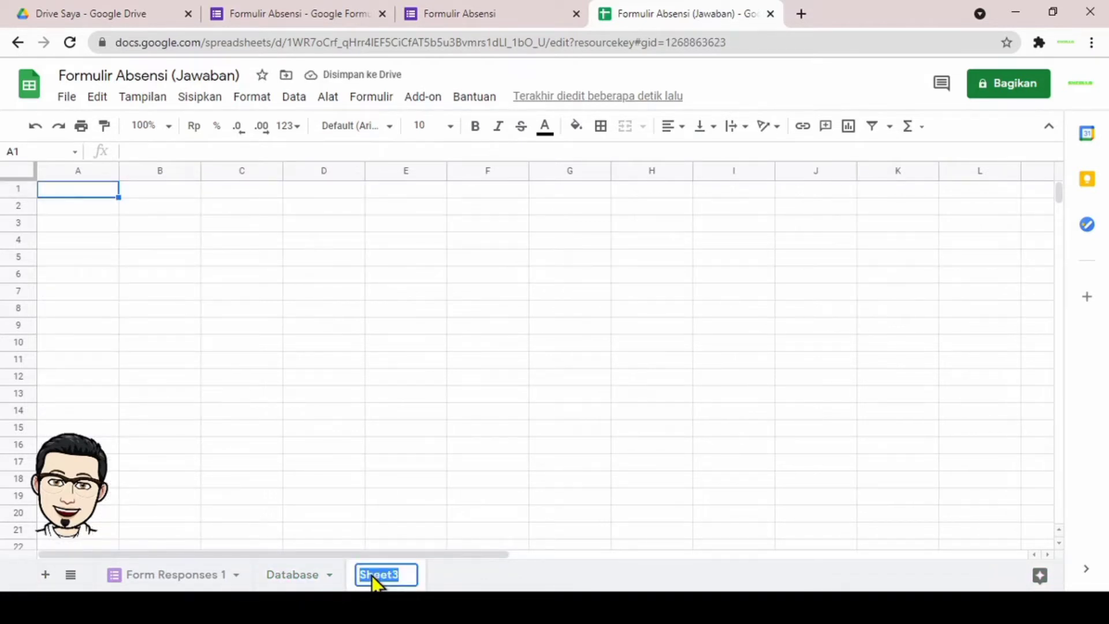
pyautogui.write('Report')
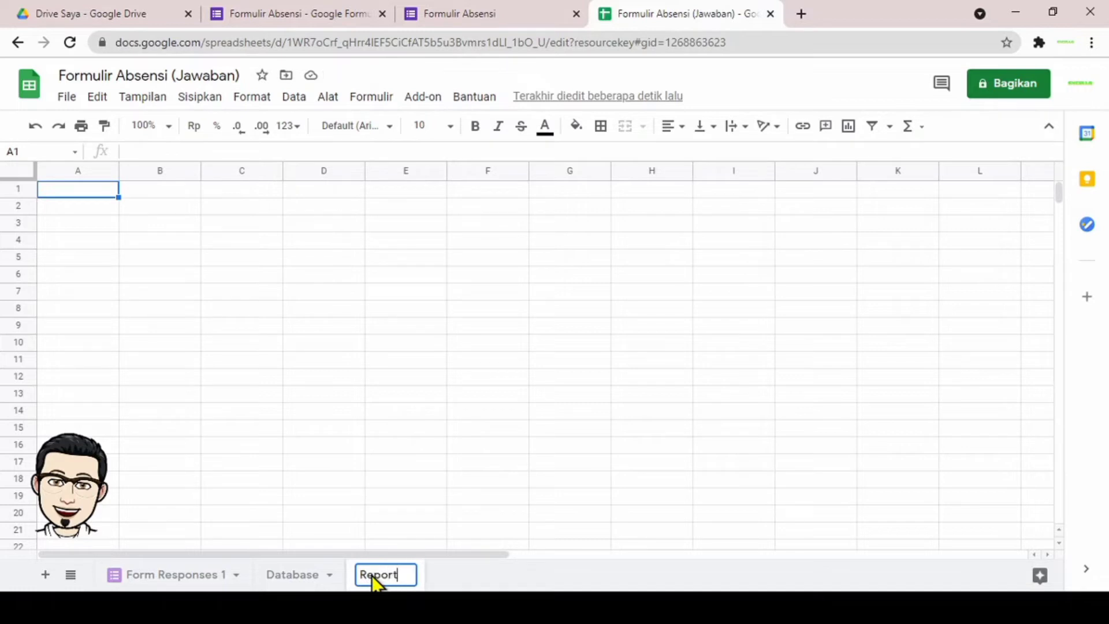
# Step: Paste the prepared attendance table of students and subjects at B4 of the Report sheet and check its list of names
pyautogui.click(167, 237)
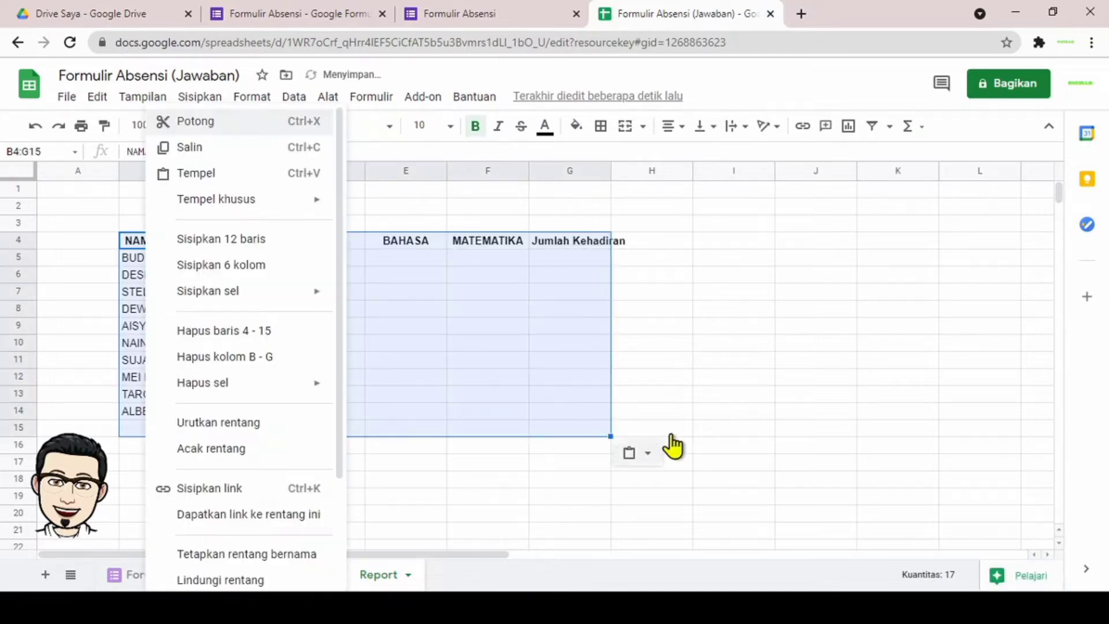
pyautogui.click(763, 360)
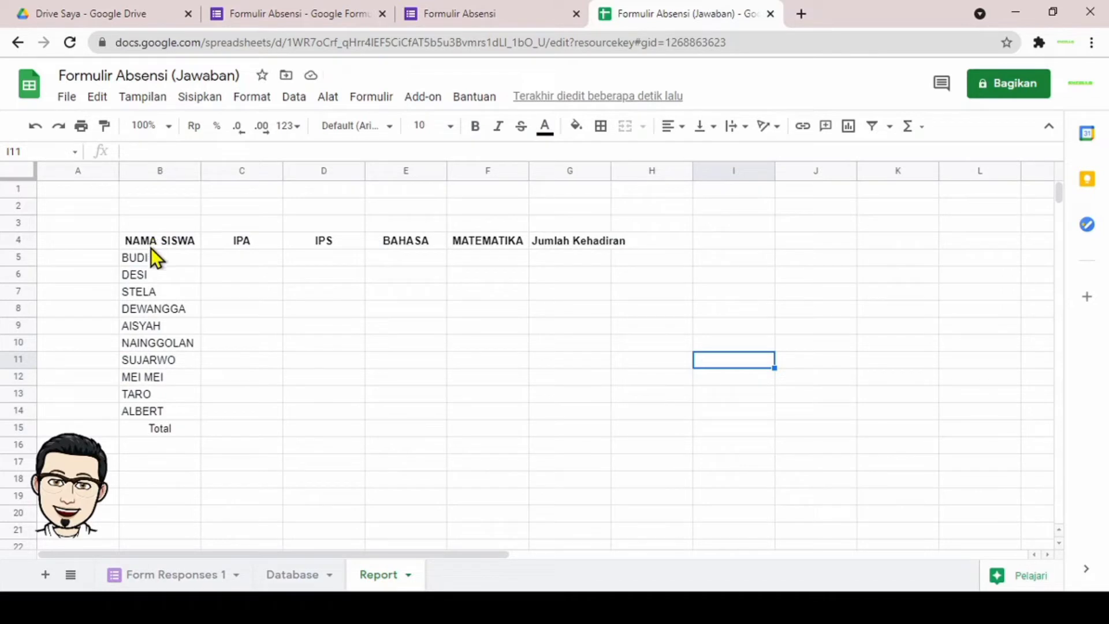
pyautogui.moveTo(159, 258); pyautogui.dragTo(158, 403)
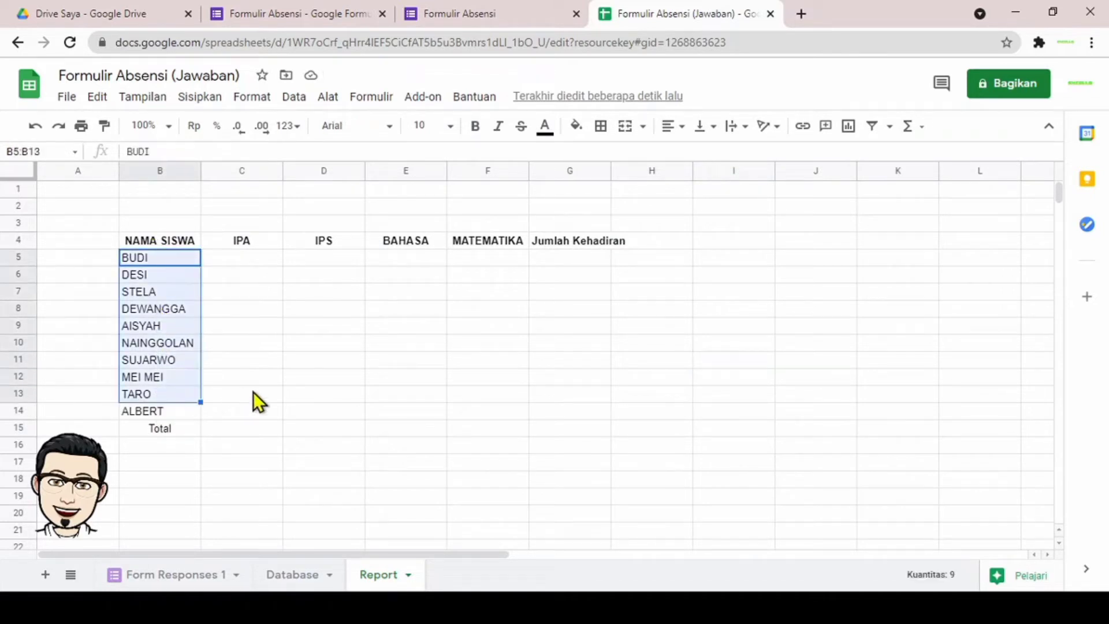
pyautogui.click(245, 377)
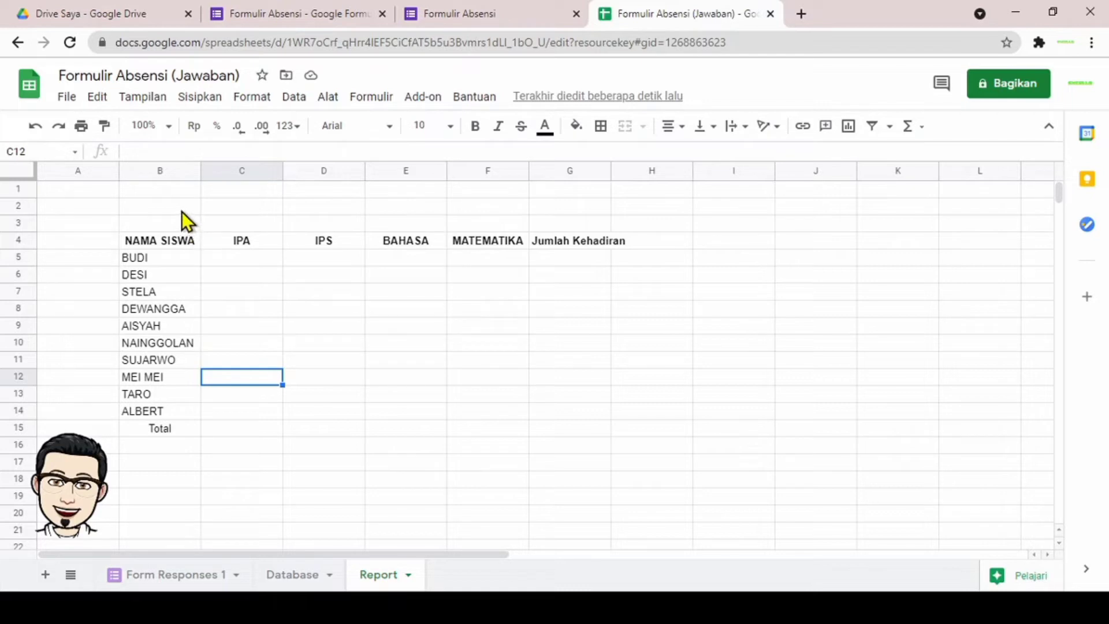
# Step: Enter the title Data Kehadiran Siswa in cell B2 above the table
pyautogui.moveTo(181, 211); pyautogui.dragTo(589, 206)
pyautogui.click(144, 206)
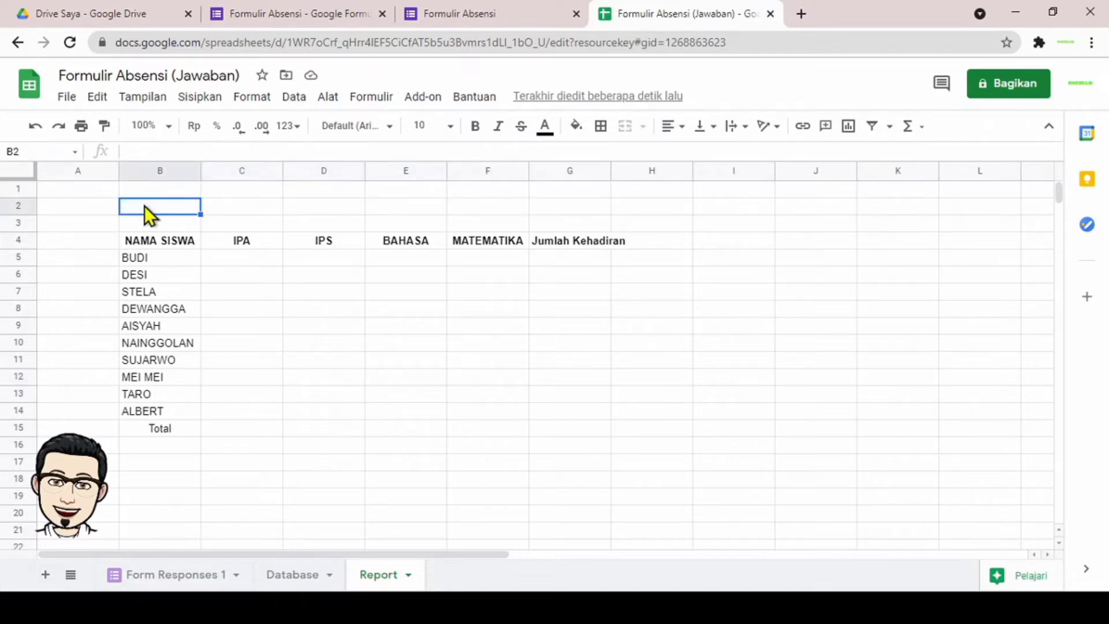
pyautogui.write('Data Keha')
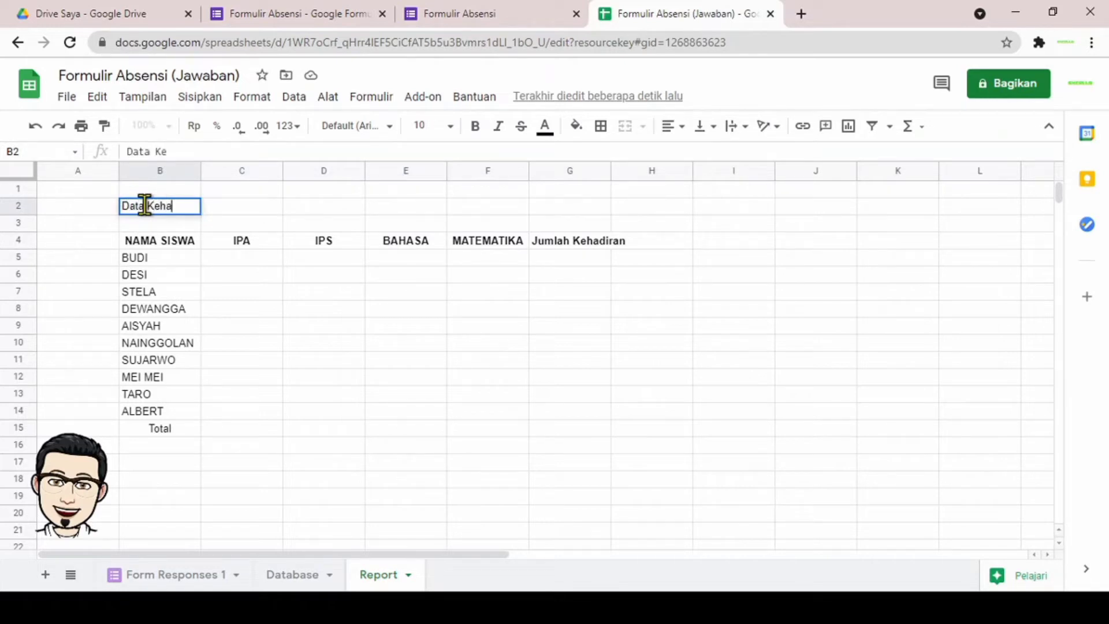
pyautogui.write('diran Siswa')
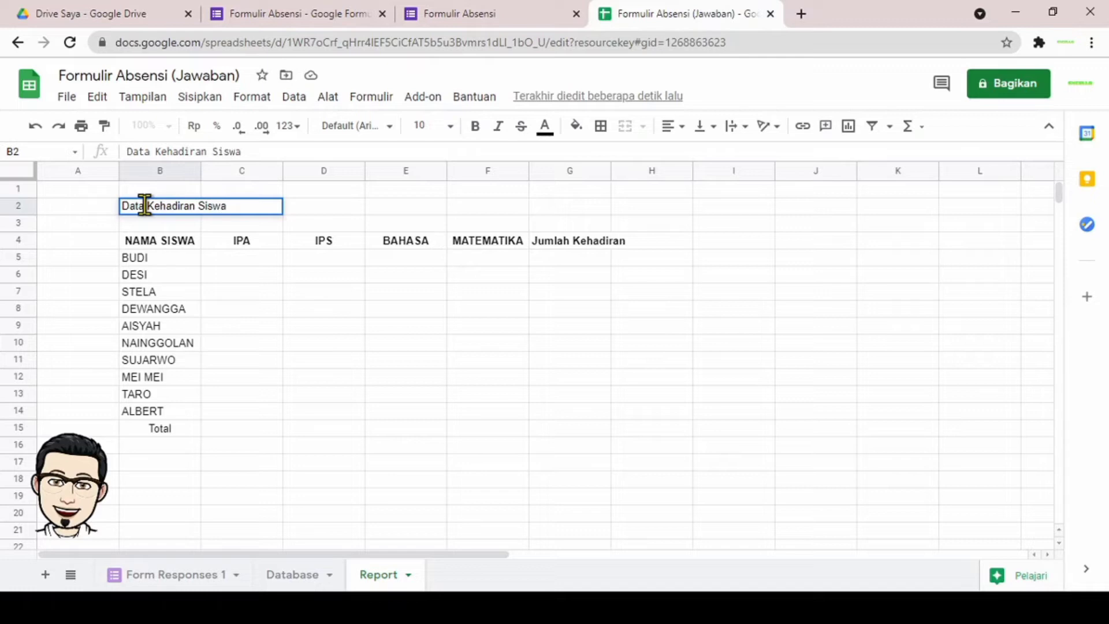
pyautogui.click(263, 326)
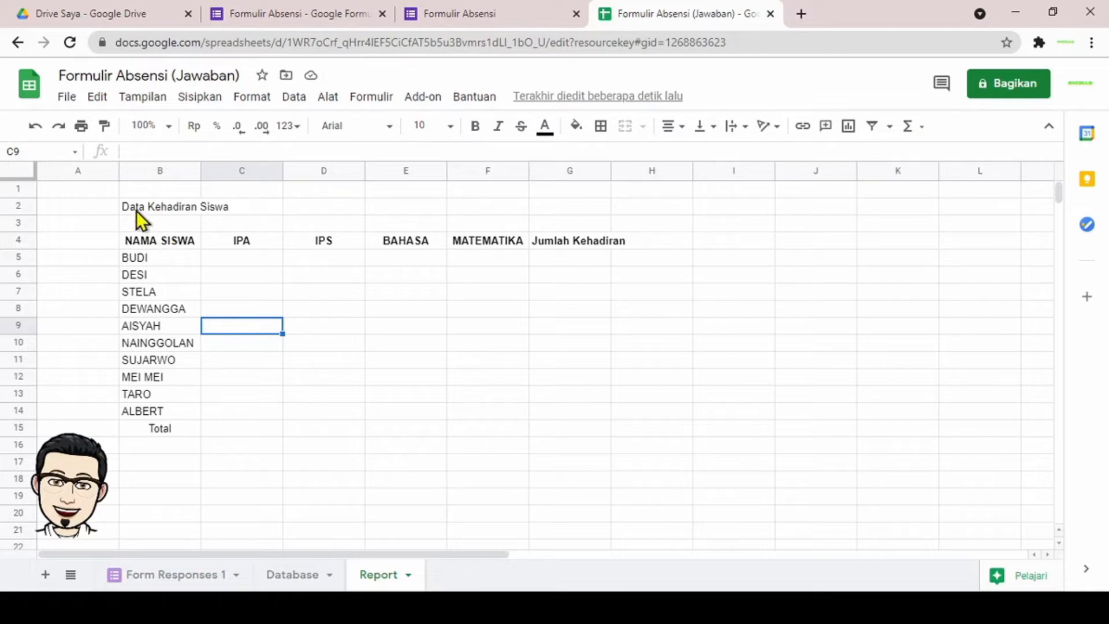
# Step: Apply yellow borders to all cells of the table range B4:G15
pyautogui.moveTo(152, 243); pyautogui.dragTo(561, 432)
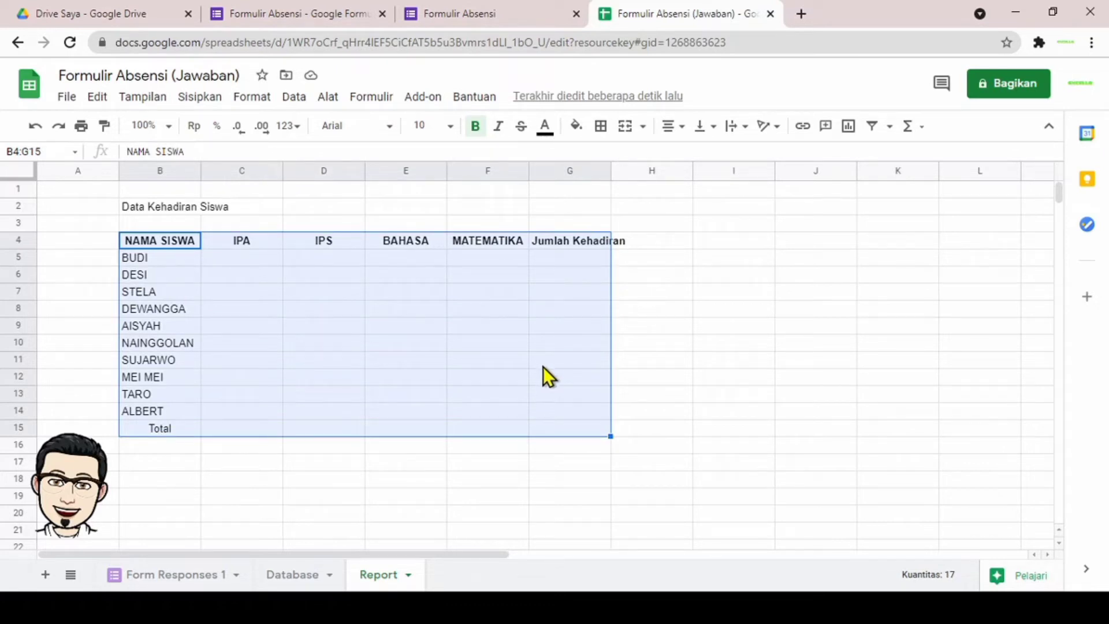
pyautogui.click(601, 126)
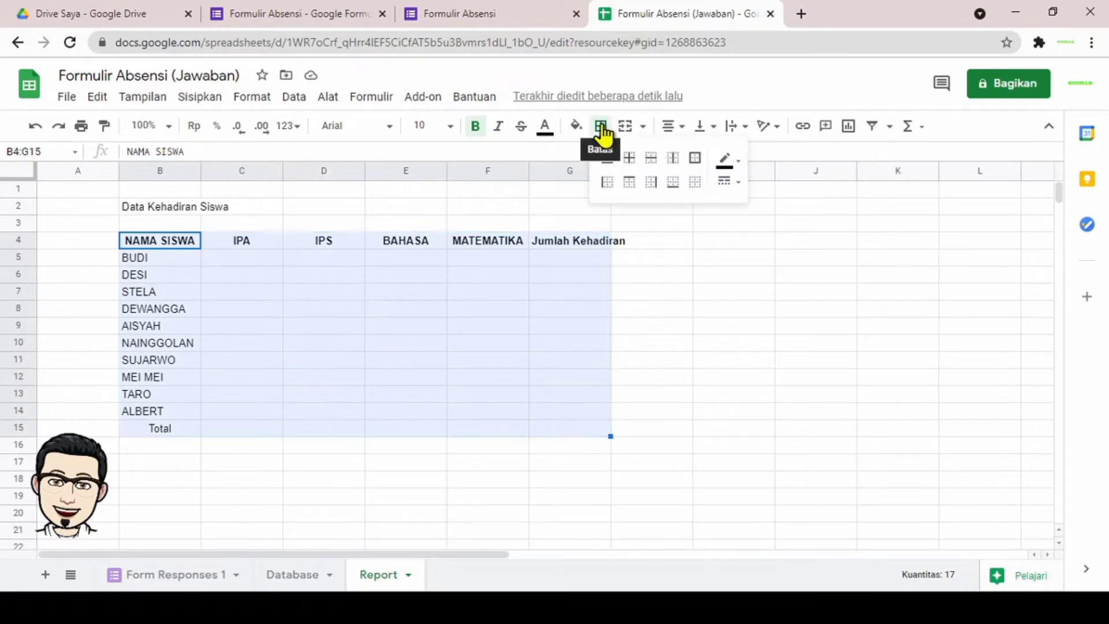
pyautogui.click(737, 162)
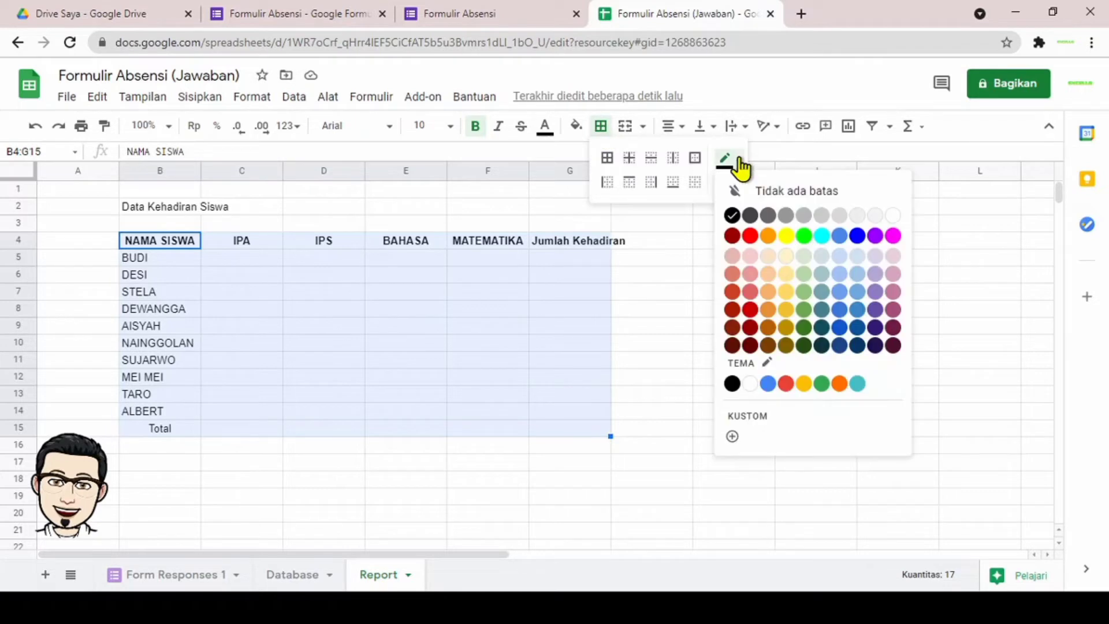
pyautogui.click(786, 292)
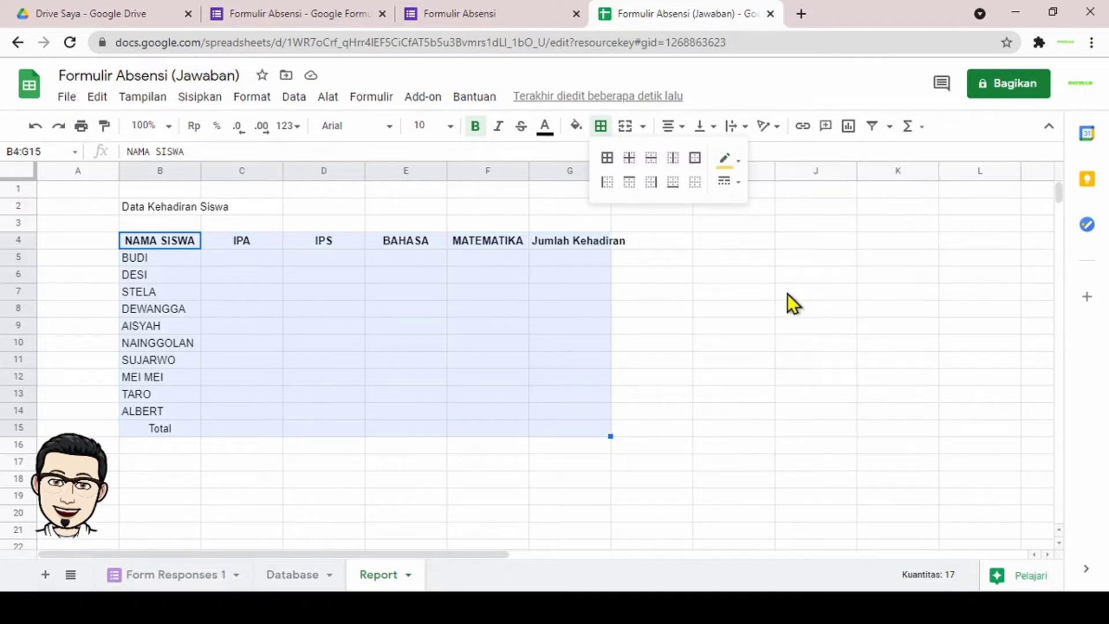
pyautogui.click(607, 159)
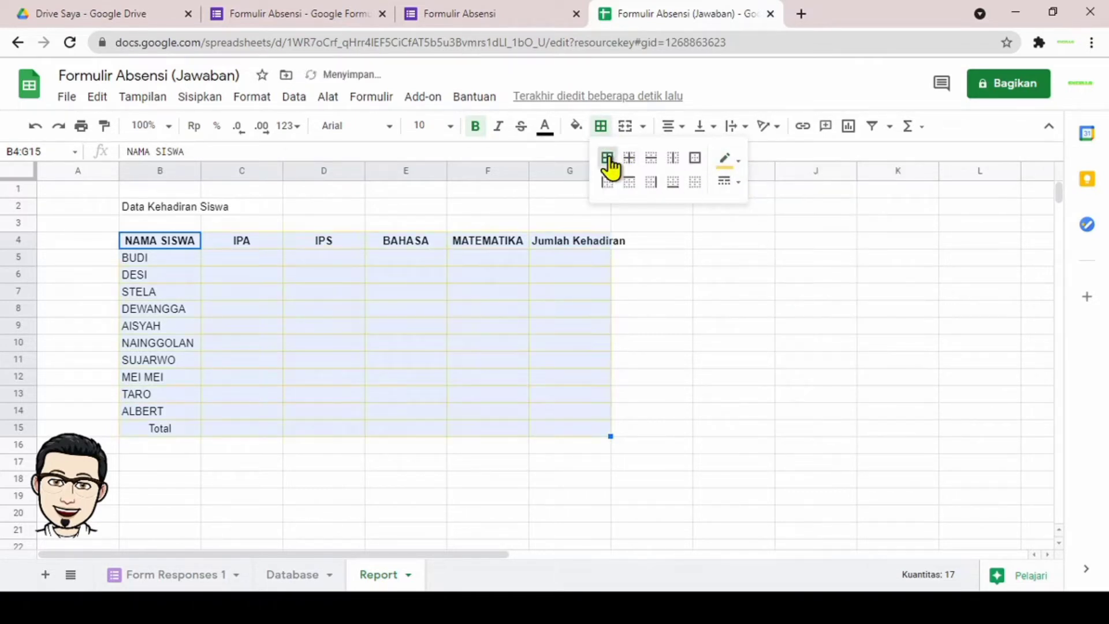
pyautogui.click(504, 340)
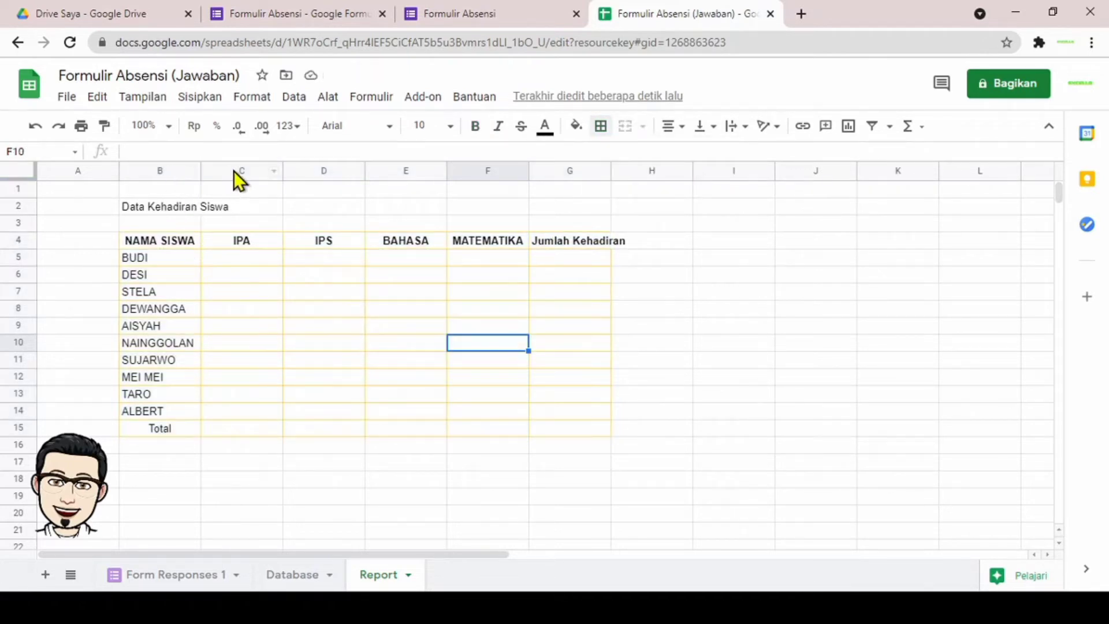
# Step: Change the header in G4 to JUMLAH and widen the subject columns C to F equally
pyautogui.click(558, 239)
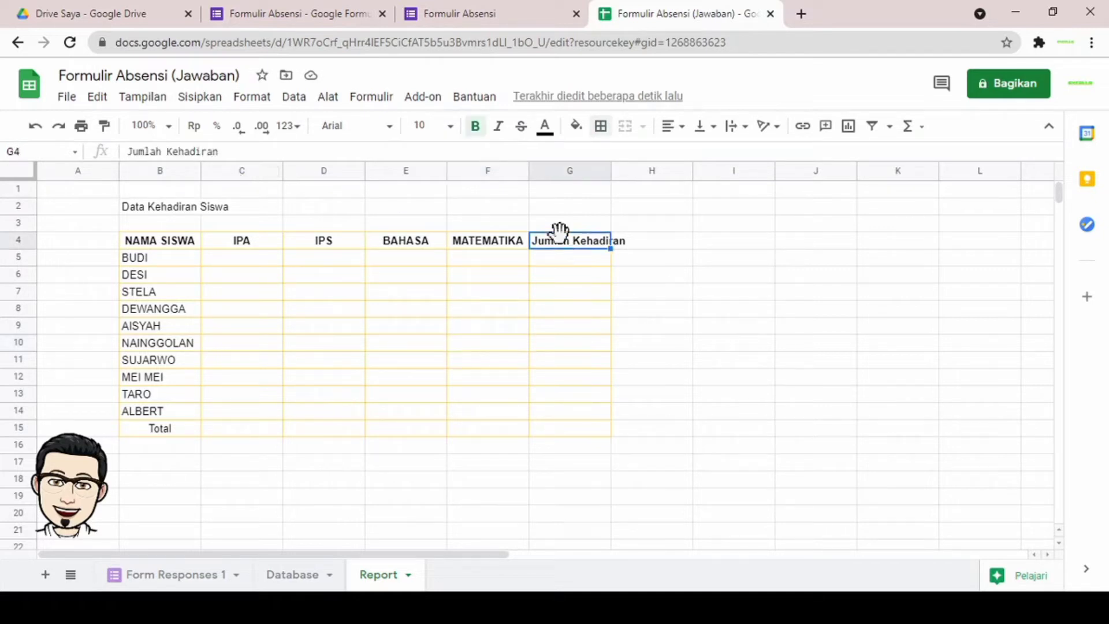
pyautogui.write('Jum')
pyautogui.press('BackSpace')
pyautogui.press('BackSpace')
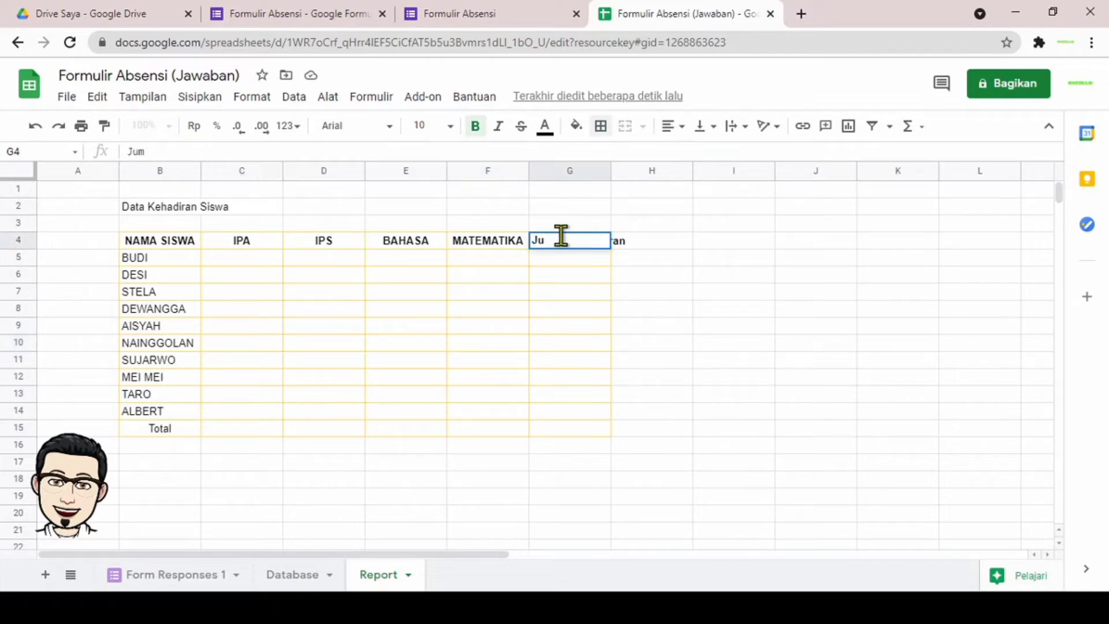
pyautogui.write('UMLAH')
pyautogui.click(675, 298)
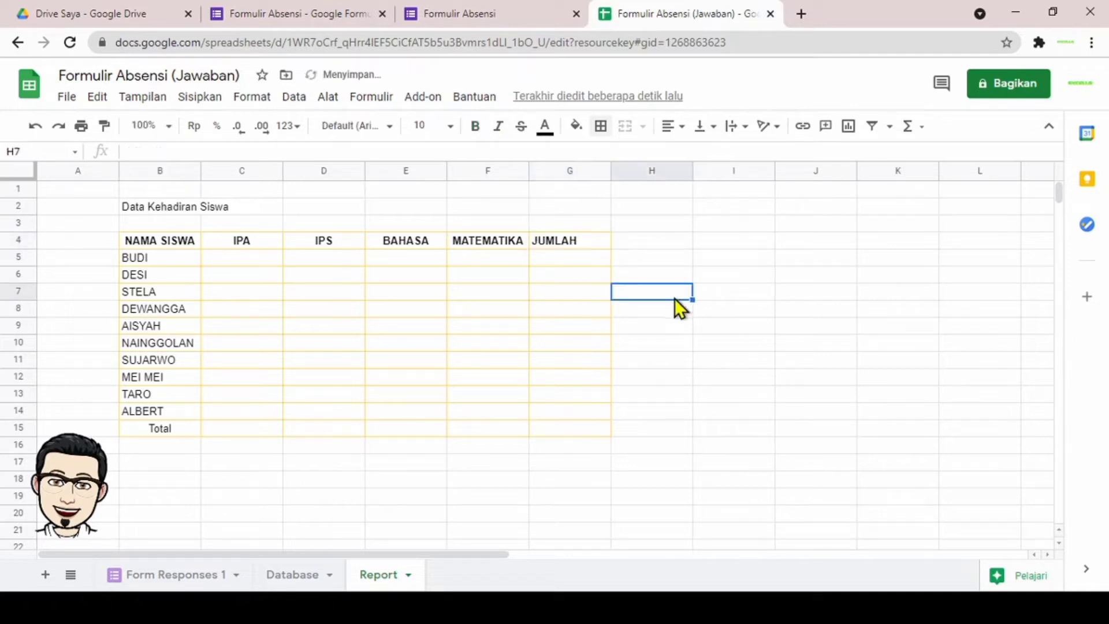
pyautogui.moveTo(247, 172); pyautogui.dragTo(537, 172)
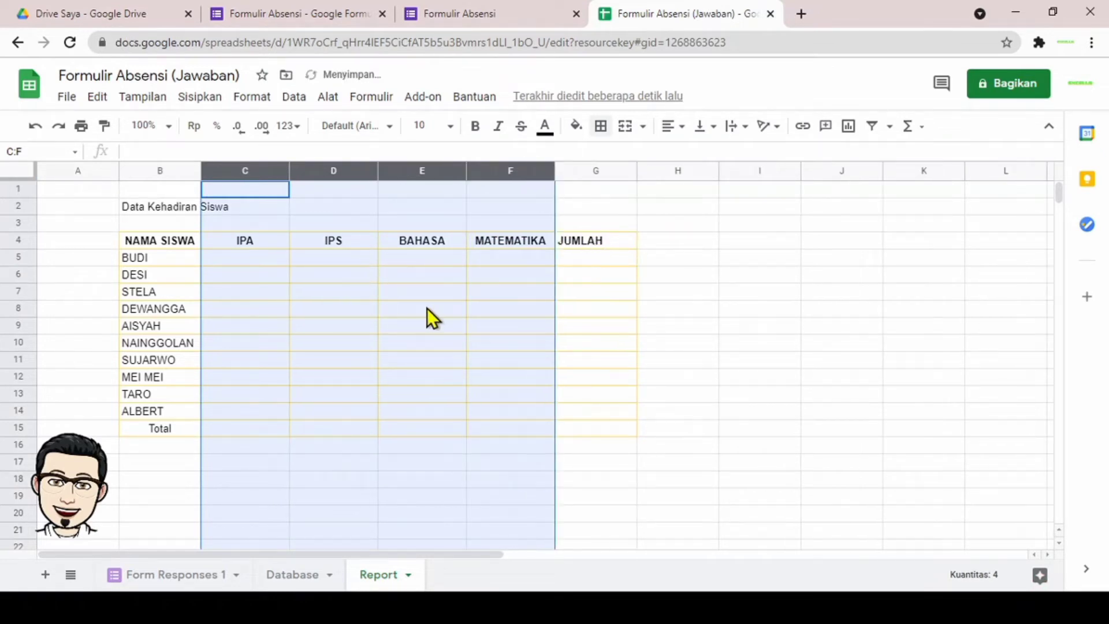
pyautogui.click(427, 308)
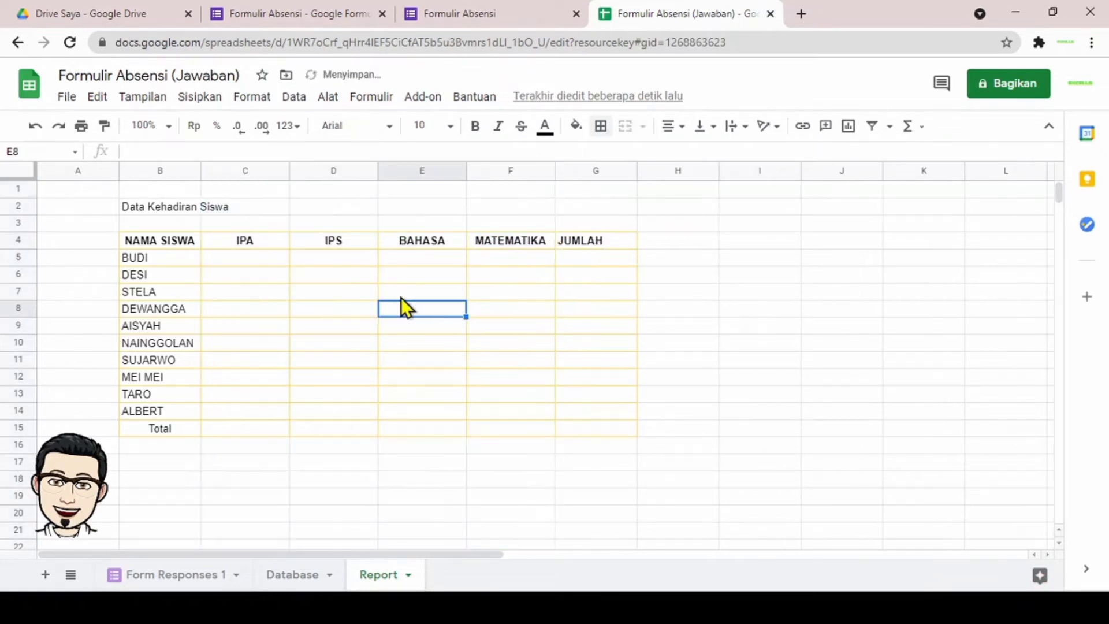
# Step: Change the label in B15 under the student names to TOTAL
pyautogui.click(173, 431)
pyautogui.write('TOT')
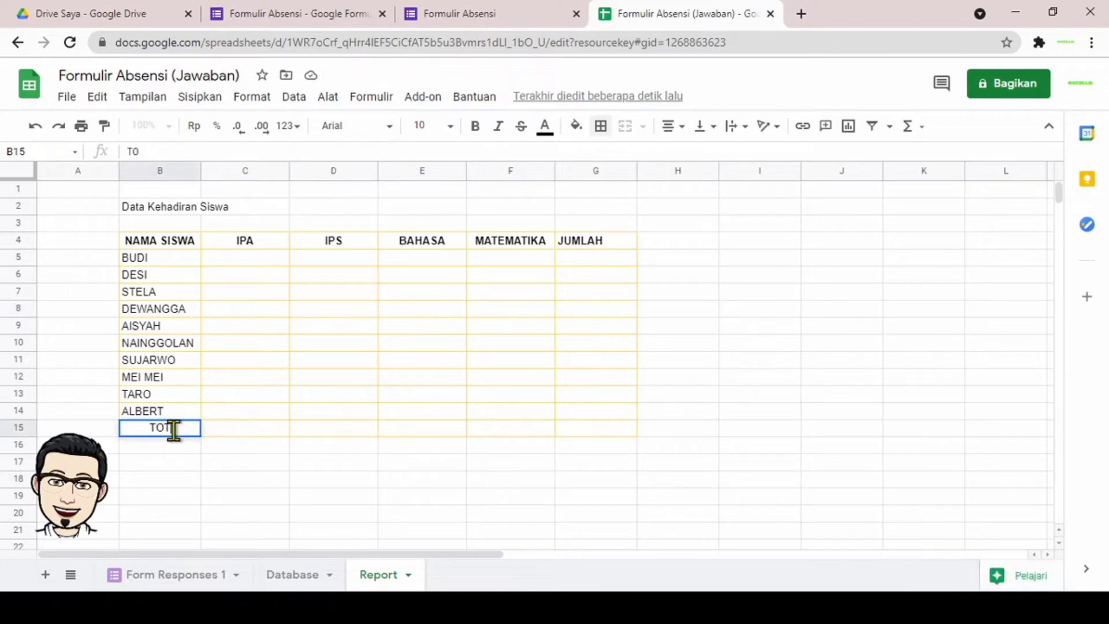
pyautogui.write('AL')
pyautogui.click(324, 346)
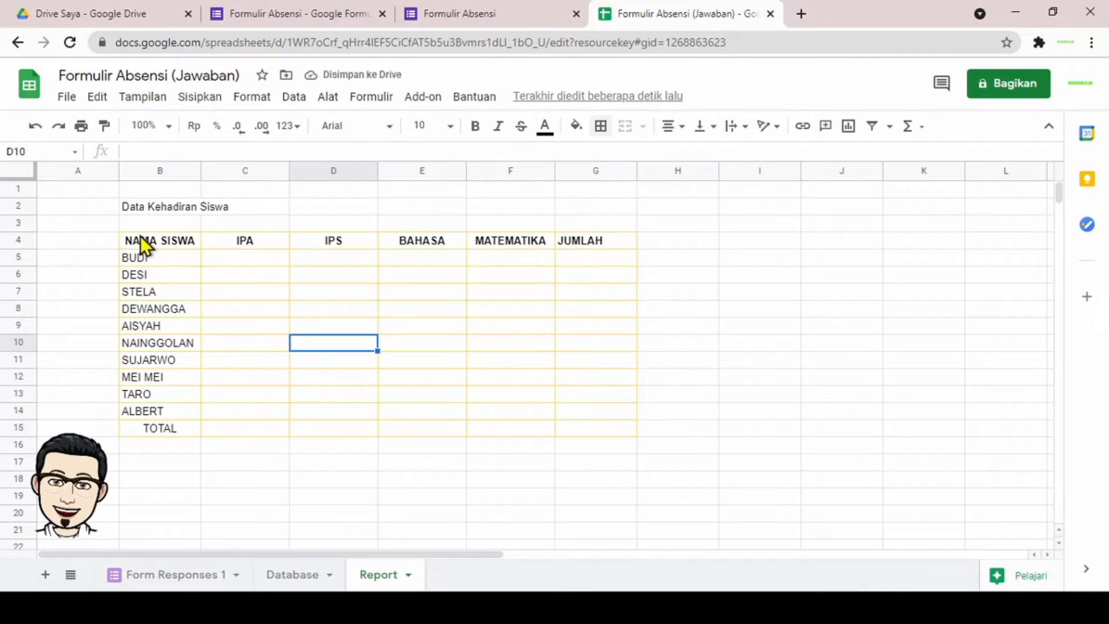
# Step: Fill the table's header row B4:G4 with yellow
pyautogui.moveTo(149, 248); pyautogui.dragTo(577, 245)
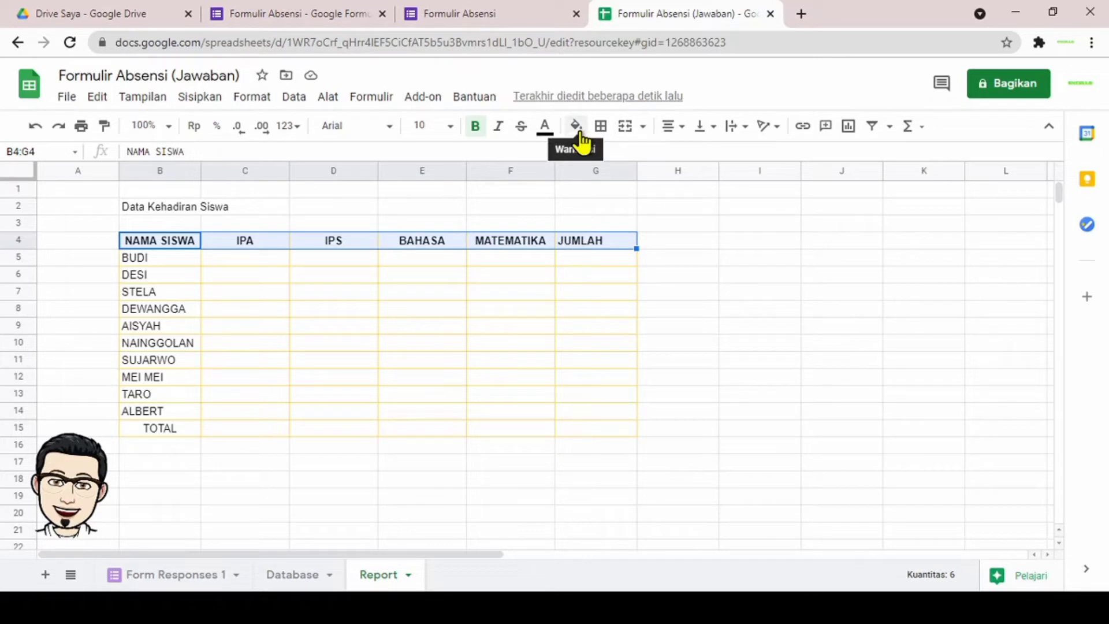
pyautogui.click(578, 128)
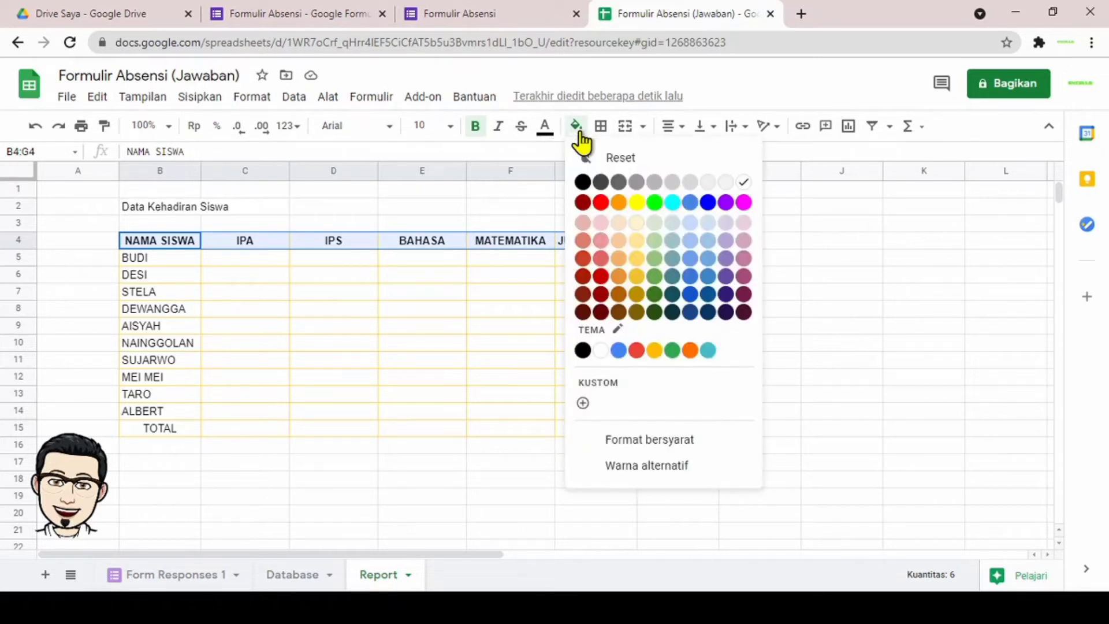
pyautogui.click(636, 203)
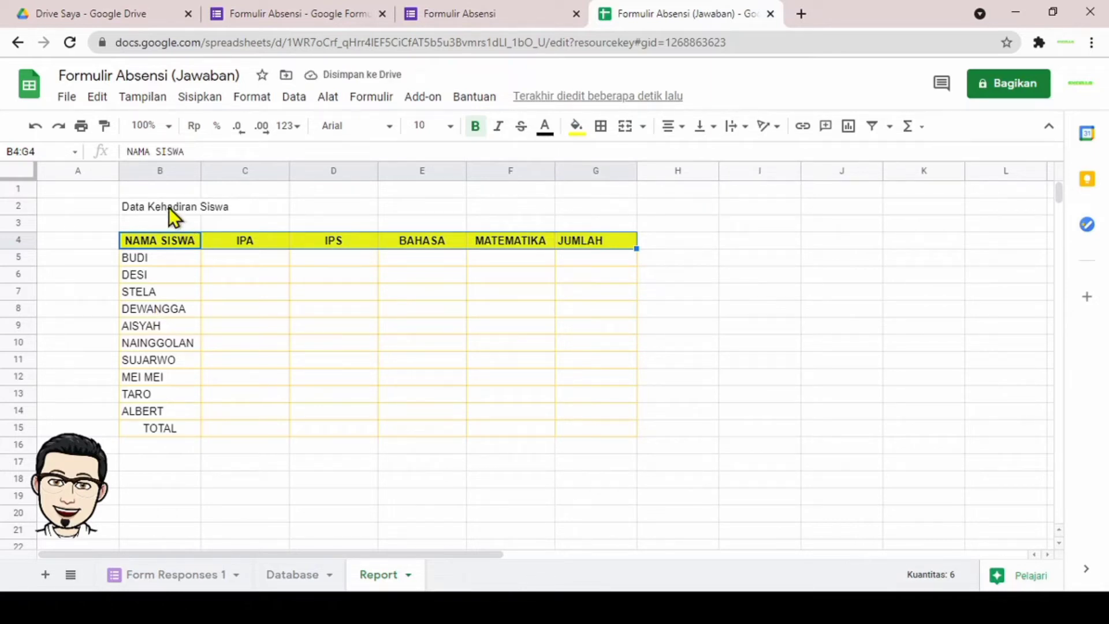
# Step: Merge cells B2:G2 across the table's width and centre the title Data Kehadiran Siswa horizontally
pyautogui.moveTo(169, 207); pyautogui.dragTo(623, 212)
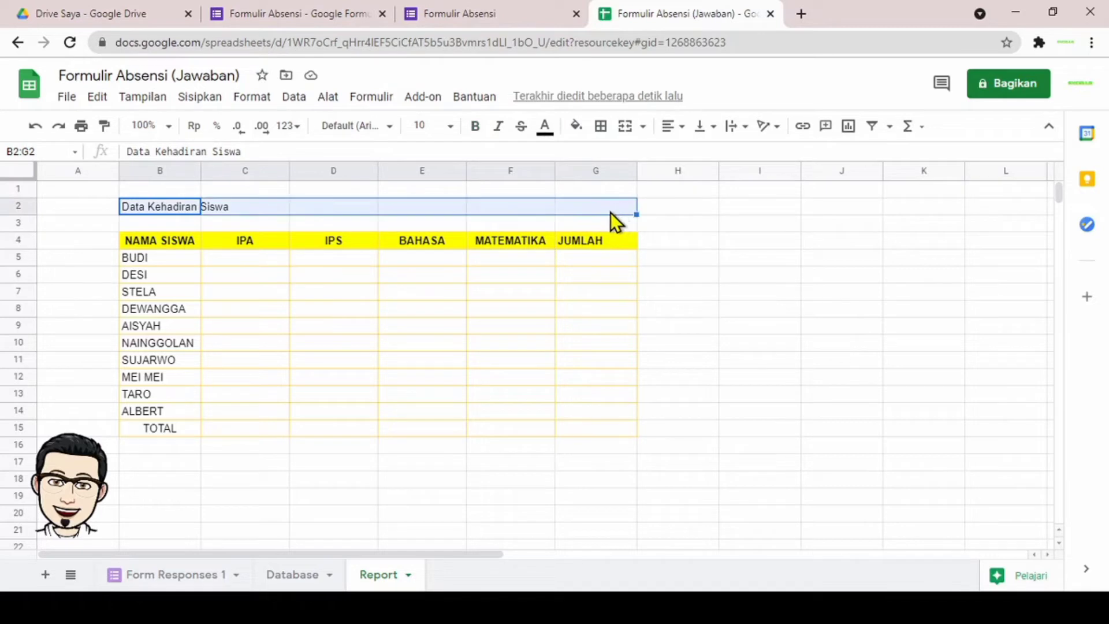
pyautogui.click(643, 129)
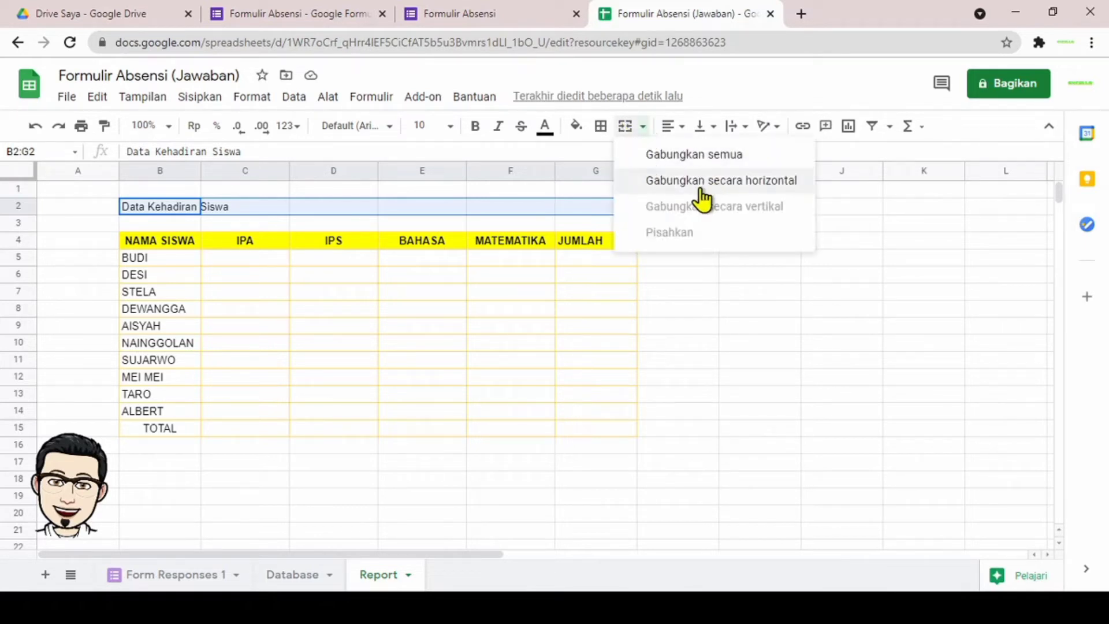
pyautogui.click(625, 128)
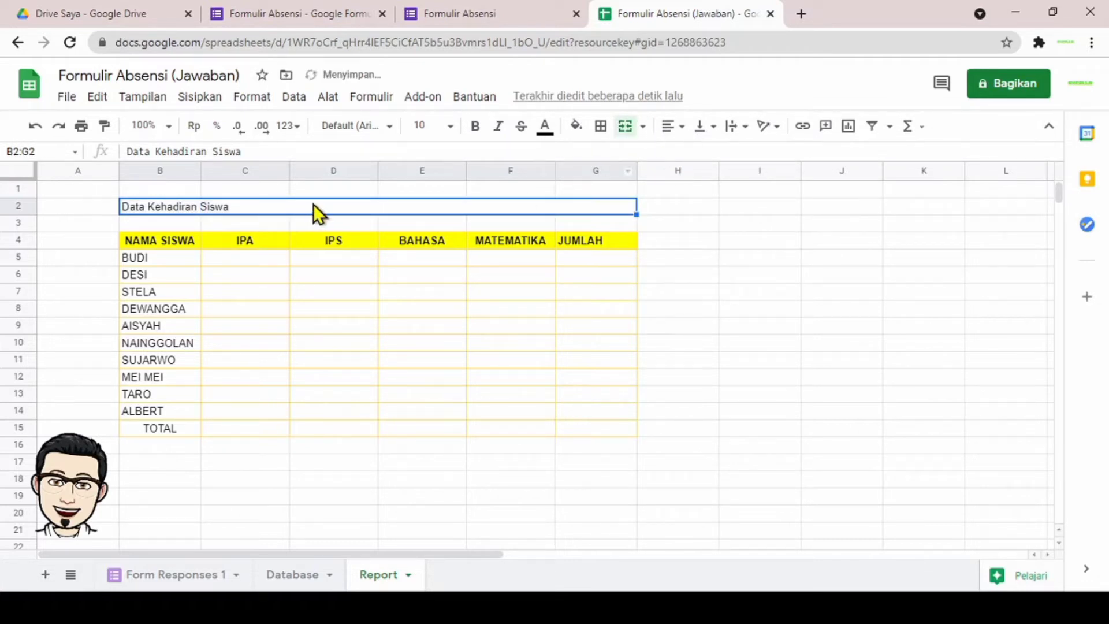
pyautogui.click(683, 130)
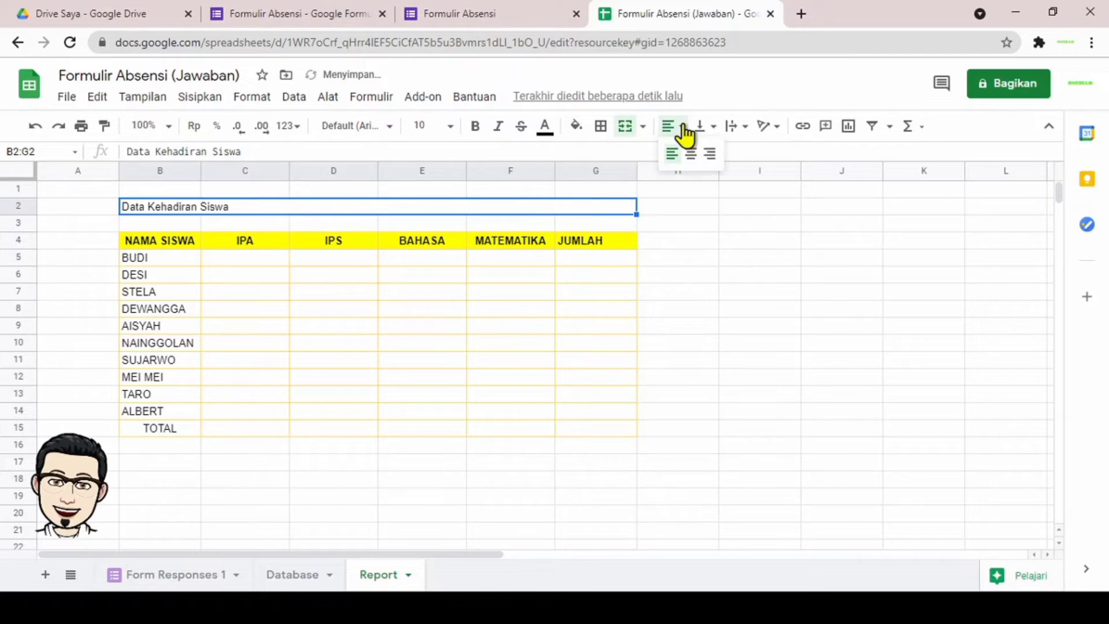
pyautogui.click(690, 152)
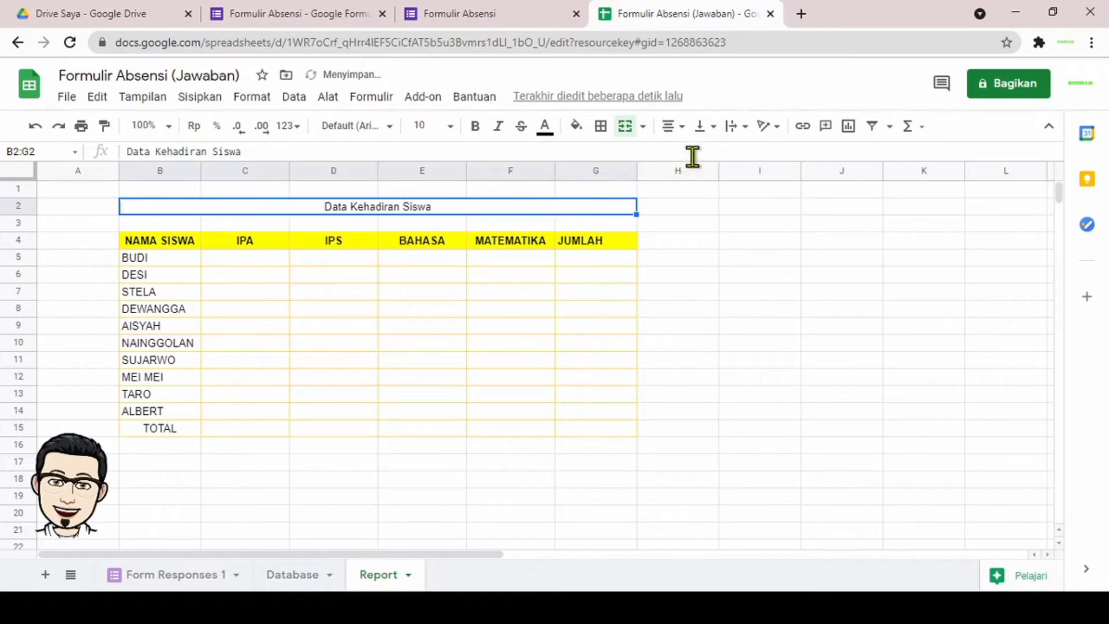
# Step: Set the merged title in row 2 to font size 12 and make it bold
pyautogui.click(451, 128)
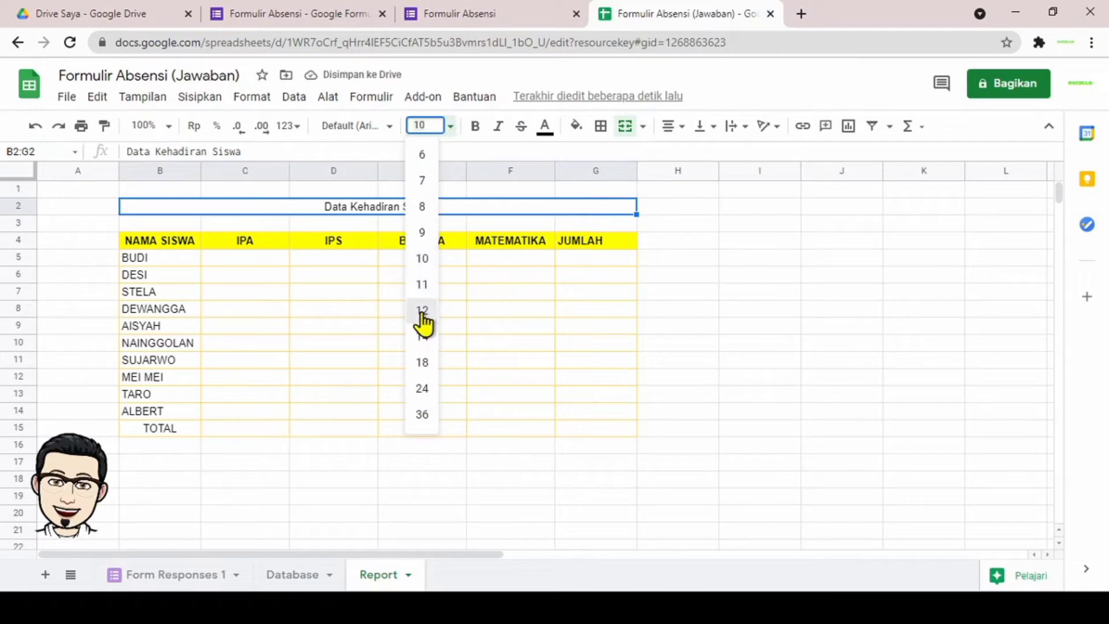
pyautogui.click(422, 312)
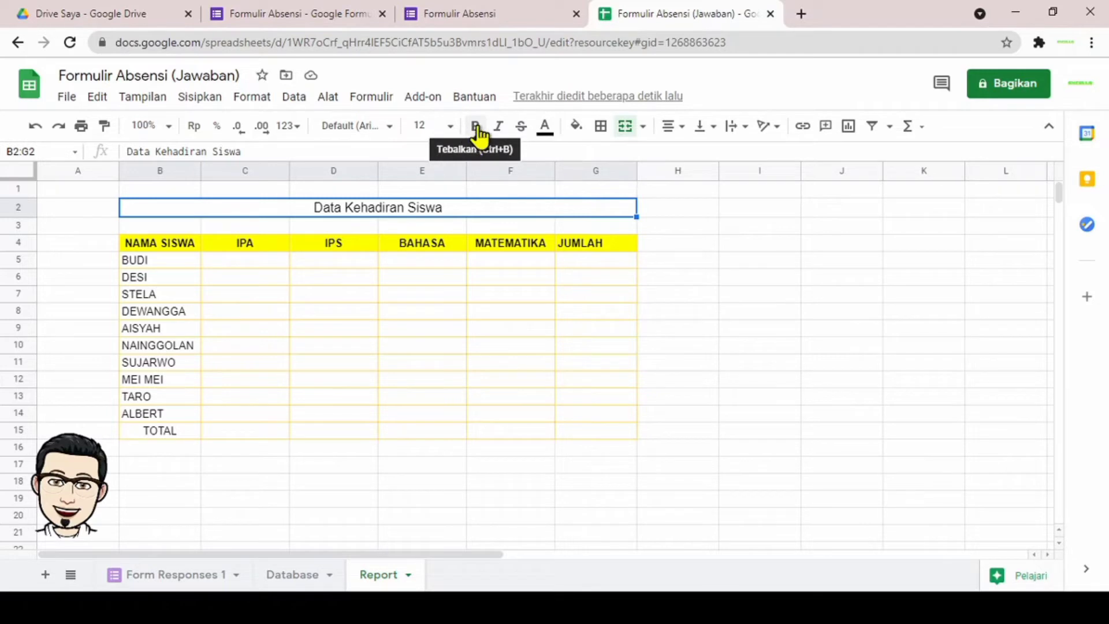
pyautogui.click(473, 130)
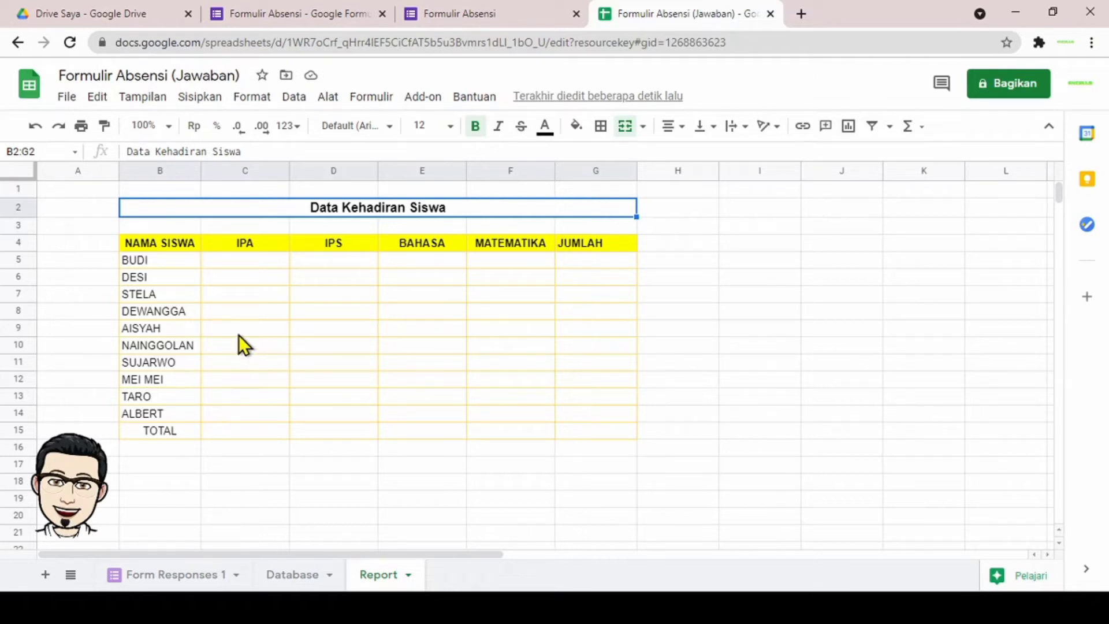
pyautogui.click(233, 265)
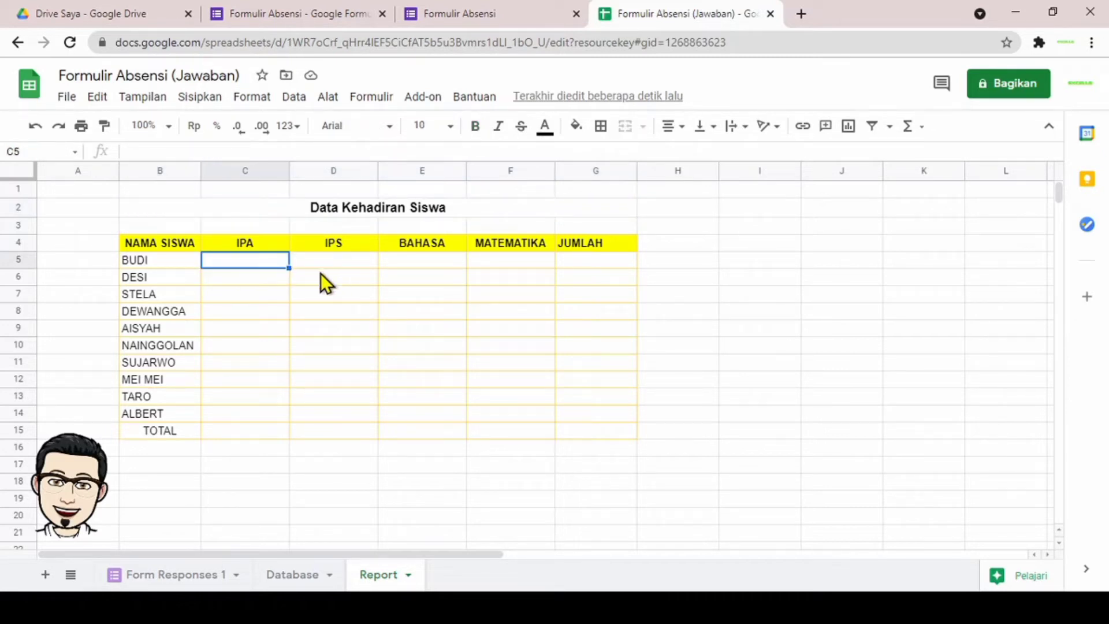
# Step: Enter the formula =TODAY() in G3, above the JUMLAH header
pyautogui.click(567, 224)
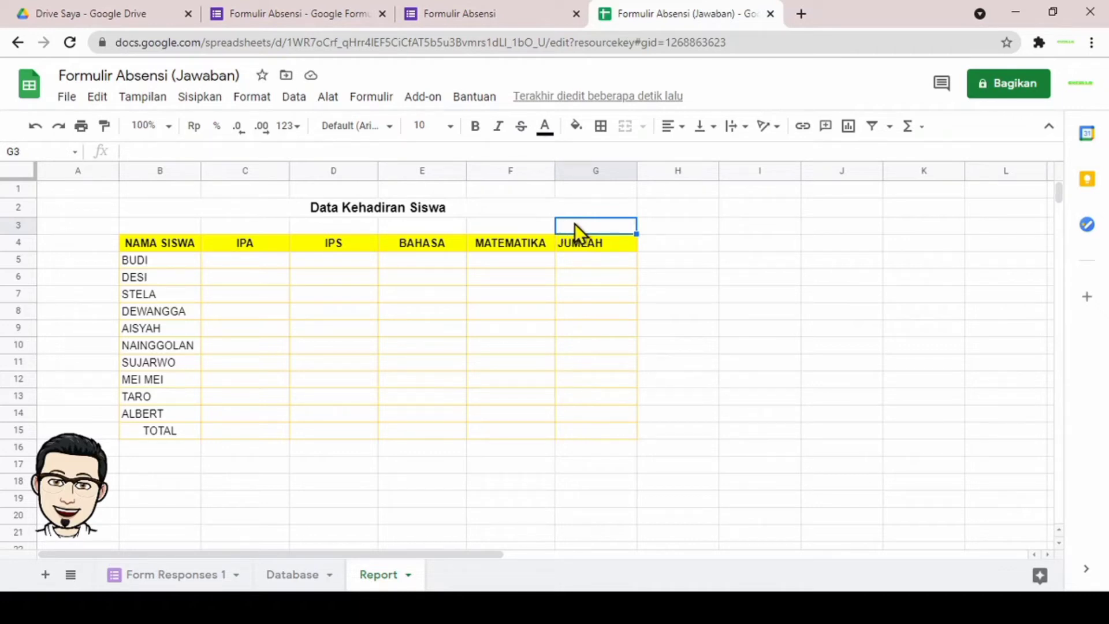
pyautogui.write('=T')
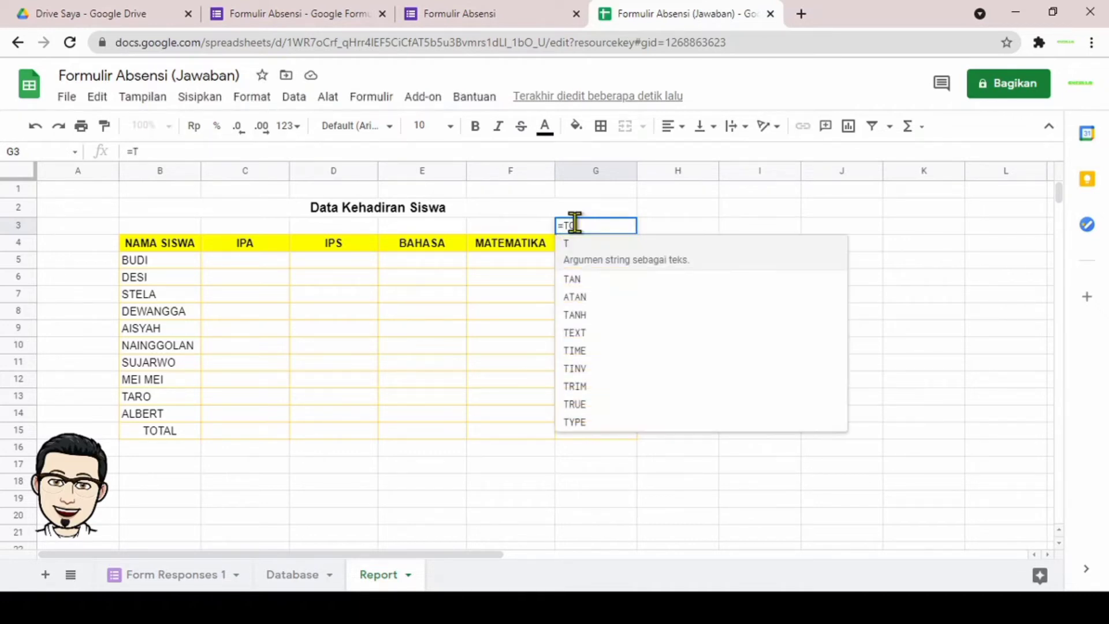
pyautogui.write('ODAY()')
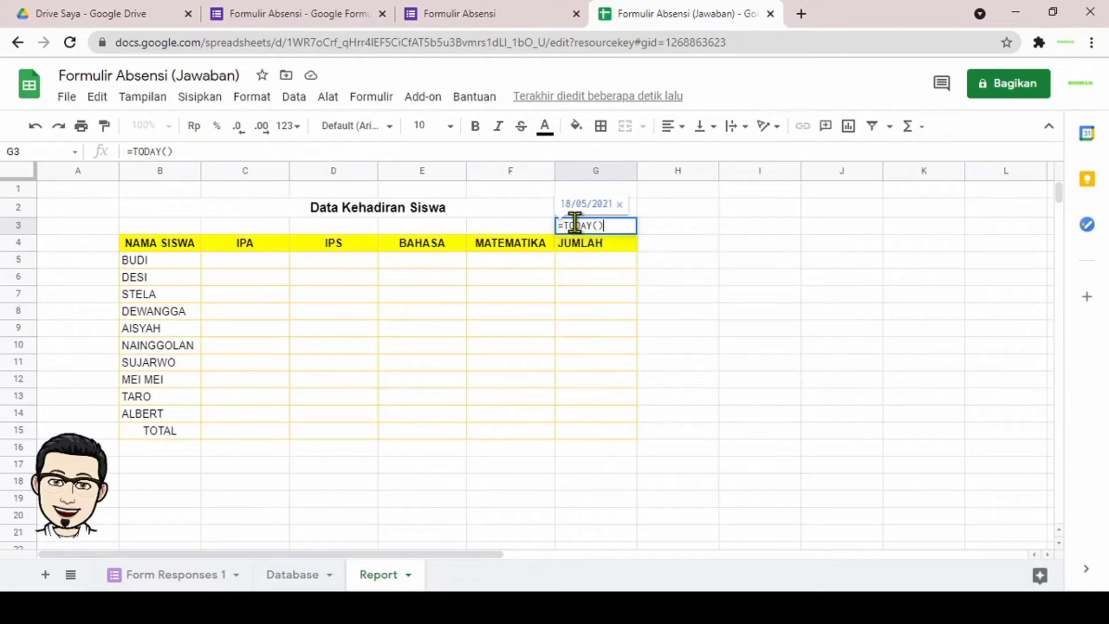
pyautogui.press('Return')
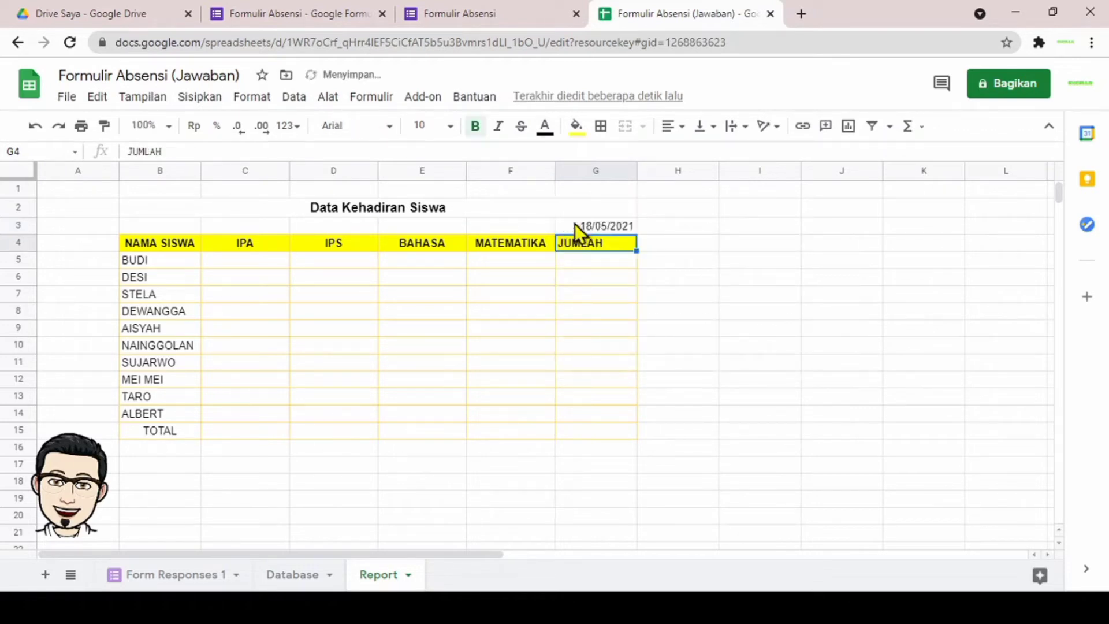
# Step: Enter the label "Tanggal :" in F3 beside the date
pyautogui.click(523, 226)
pyautogui.write('tANGGAL :')
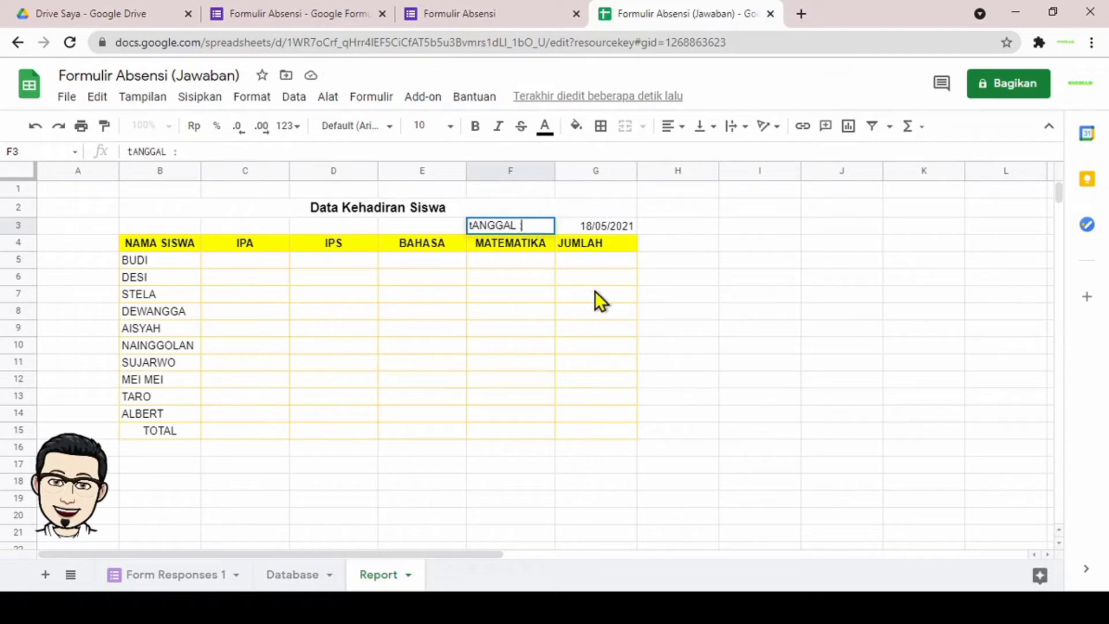
pyautogui.press('BackSpace')
pyautogui.press('BackSpace')
pyautogui.press('BackSpace')
pyautogui.press('BackSpace')
pyautogui.press('BackSpace')
pyautogui.press('BackSpace')
pyautogui.press('BackSpace')
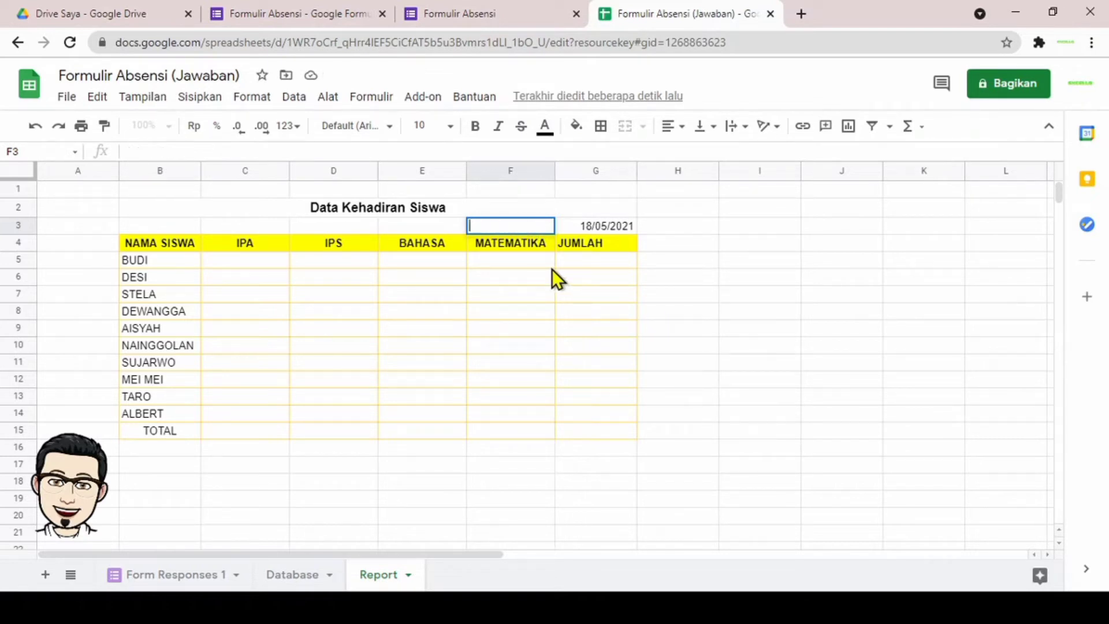
pyautogui.write('Tanggal :')
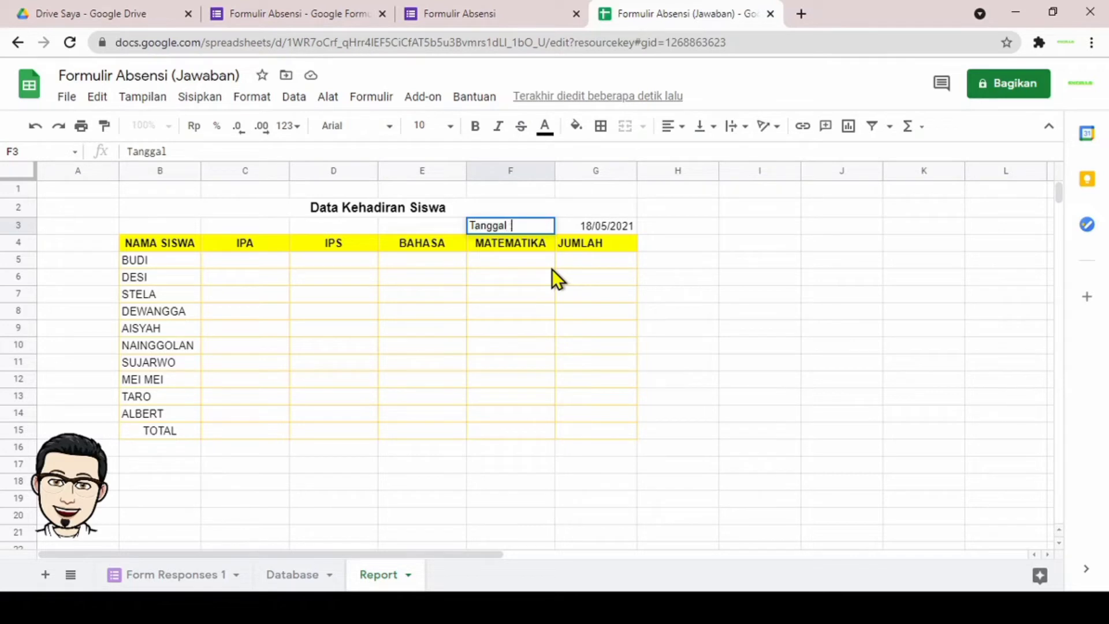
pyautogui.click(553, 276)
# Step: Right-align the date label in F3
pyautogui.click(534, 225)
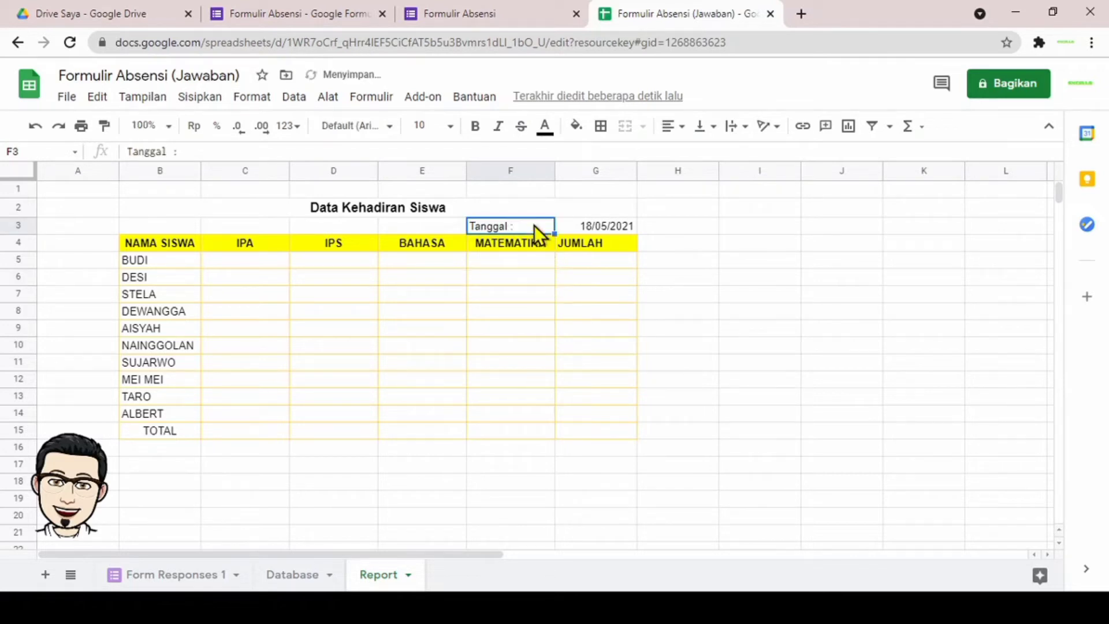
pyautogui.click(674, 126)
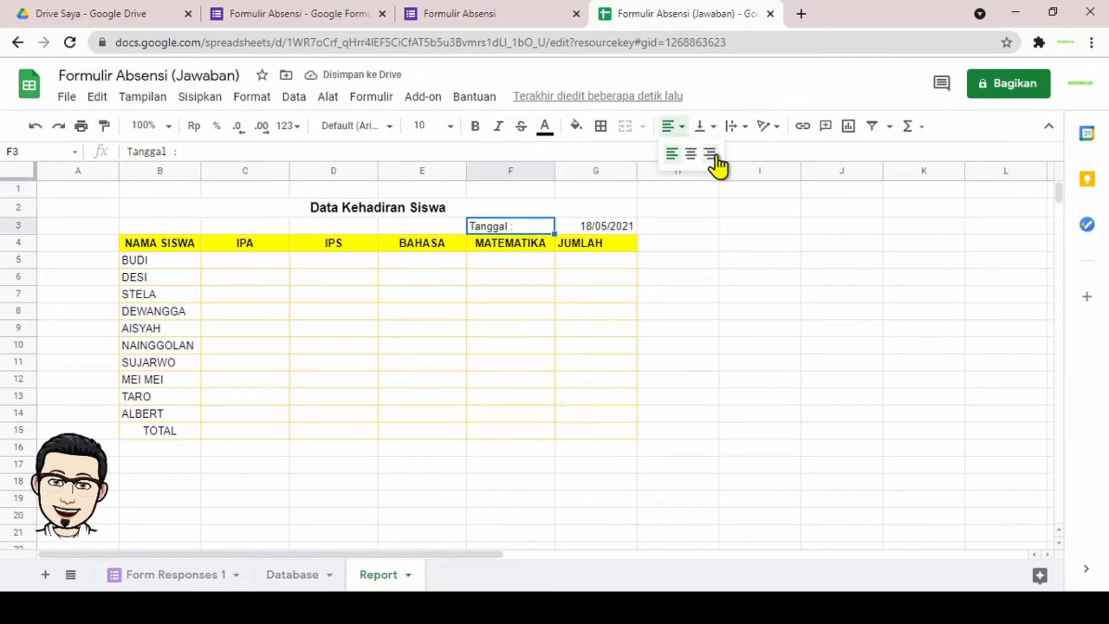
pyautogui.click(710, 153)
pyautogui.click(743, 244)
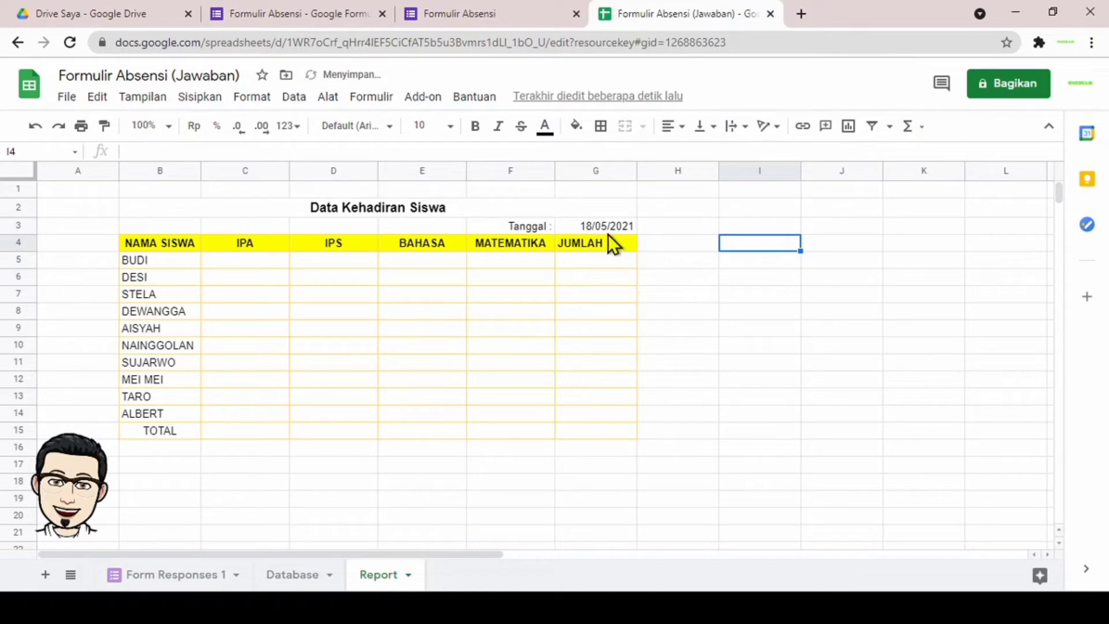
# Step: Apply the custom date format with day, abbreviated month and four-digit year (5 Agu 1930) to the date in G3
pyautogui.click(603, 227)
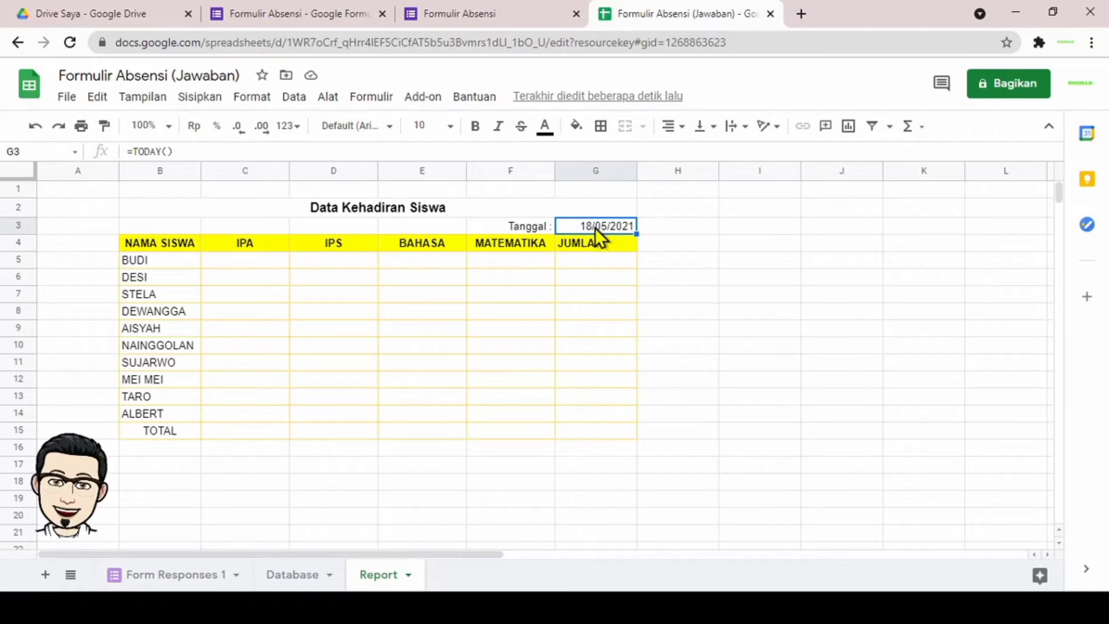
pyautogui.click(254, 99)
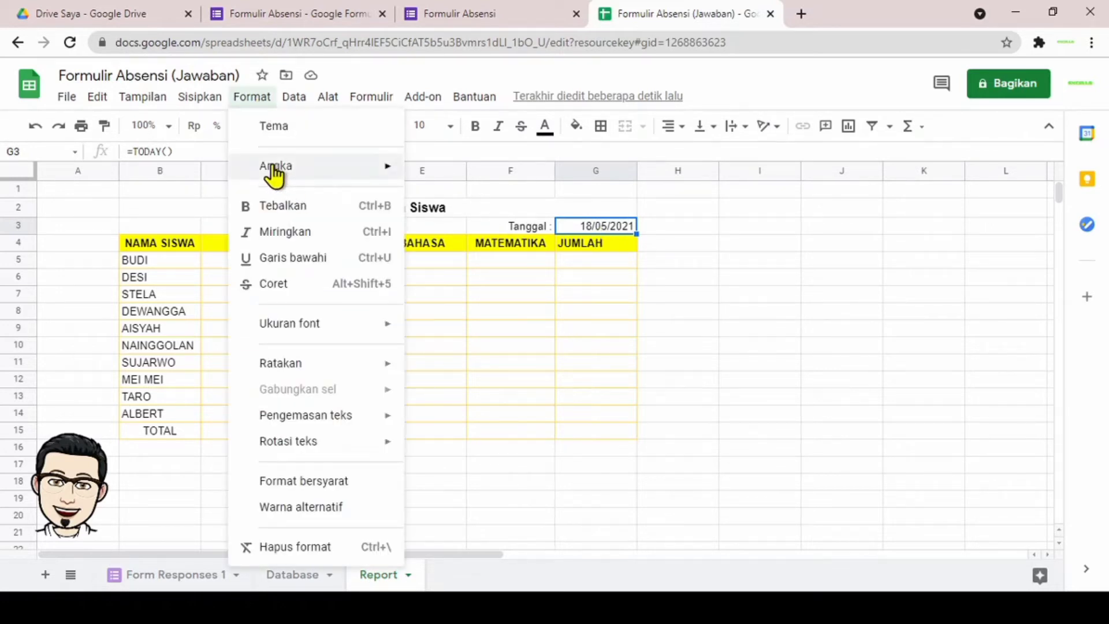
pyautogui.moveTo(274, 168)
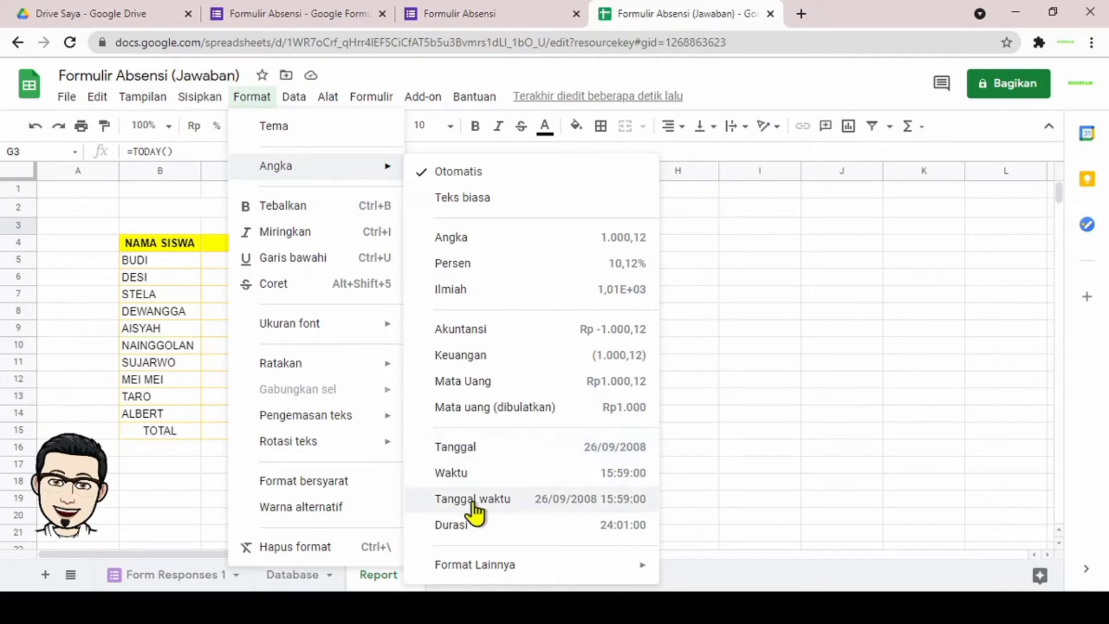
pyautogui.moveTo(477, 572)
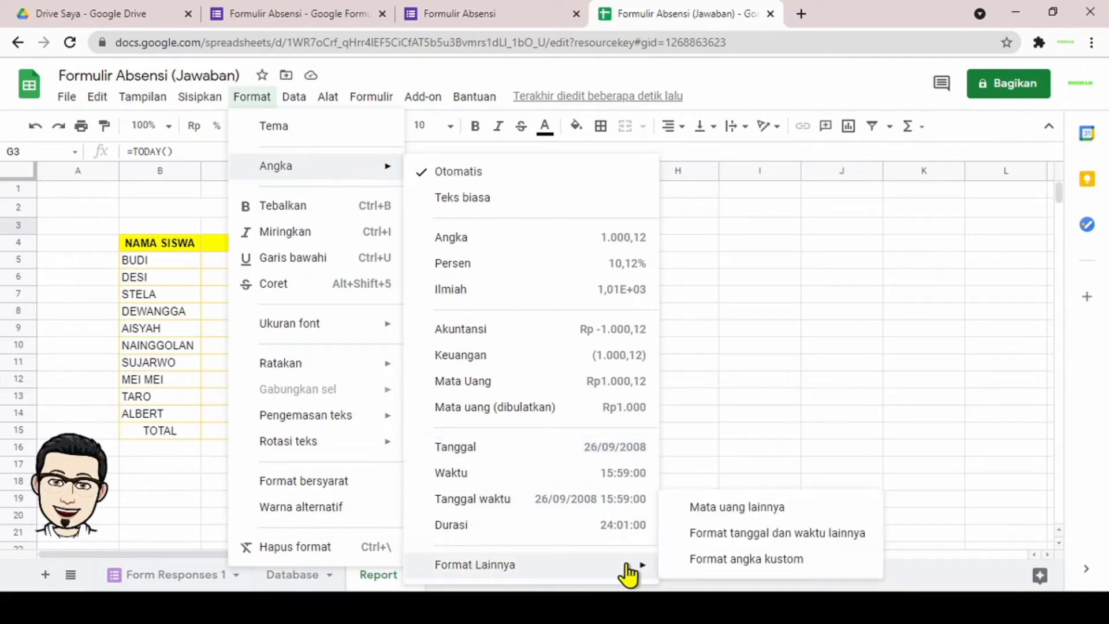
pyautogui.click(750, 534)
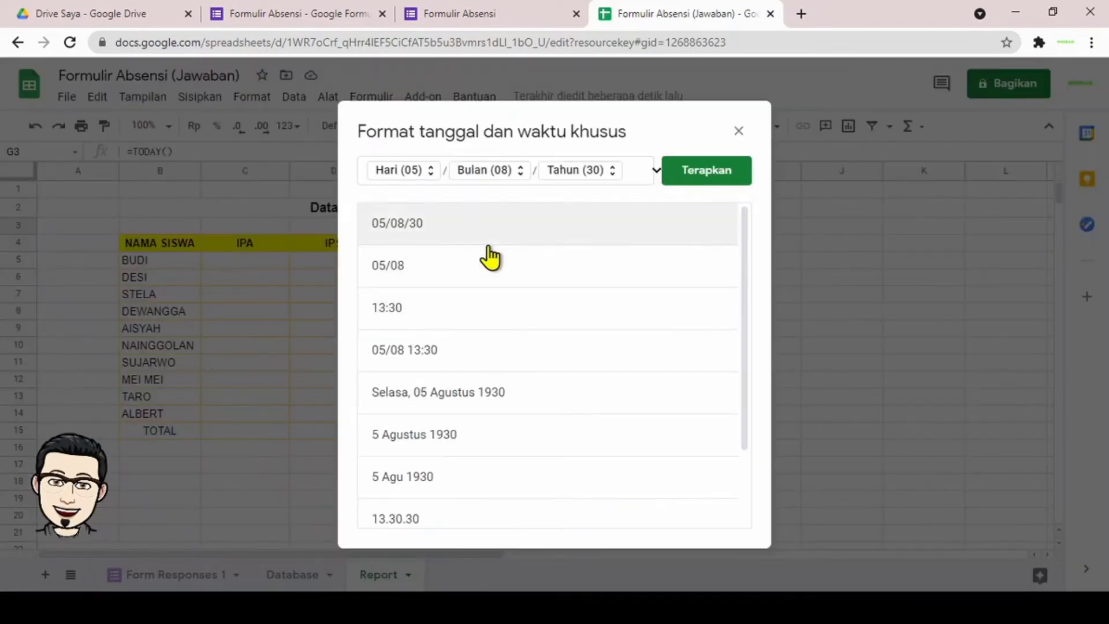
pyautogui.scroll(-2, 490, 255)
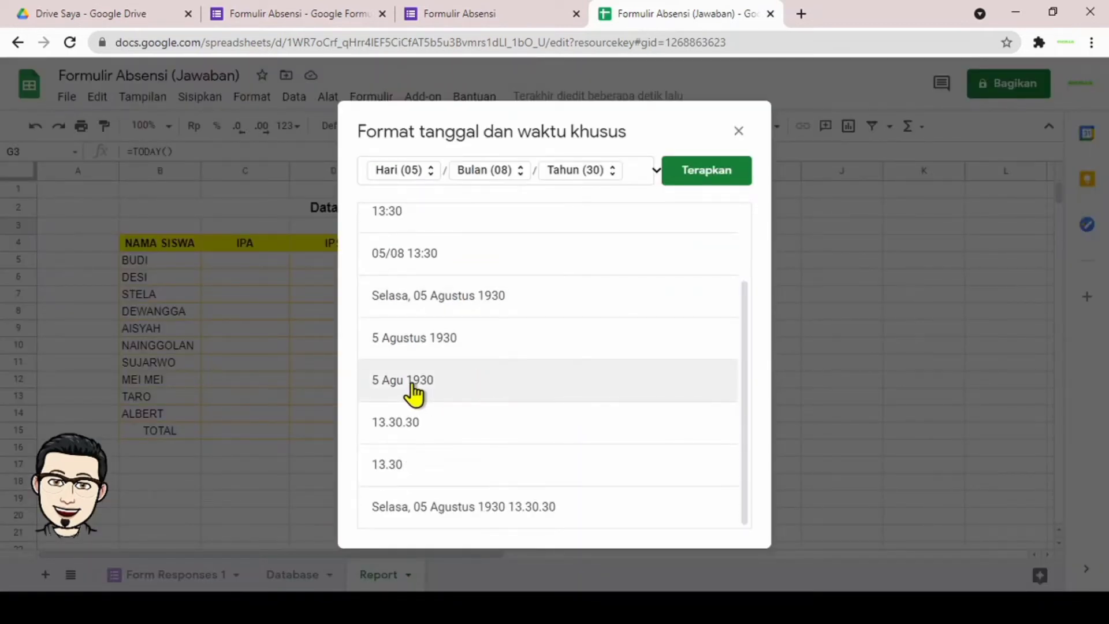
pyautogui.click(412, 382)
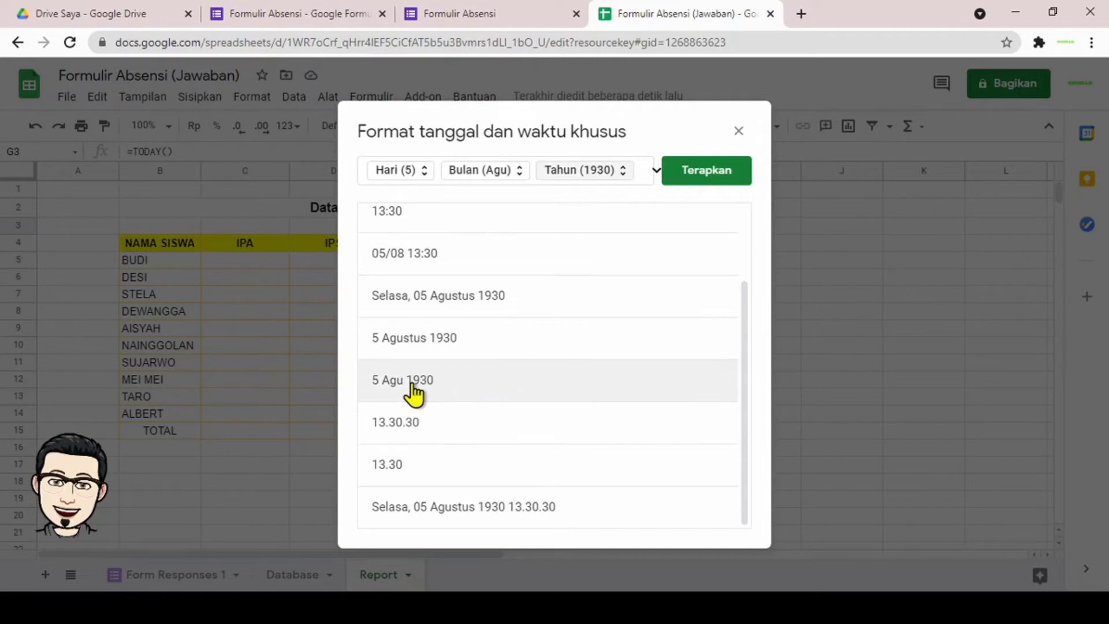
pyautogui.click(701, 170)
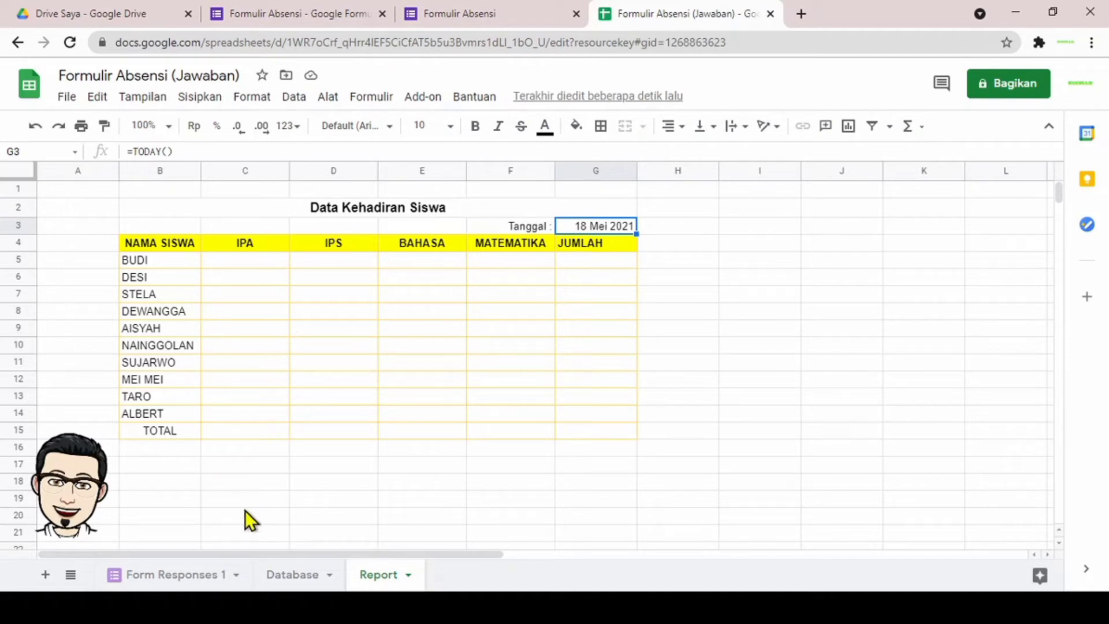
# Step: Add the column header Tanggal in D1 of the Database sheet
pyautogui.click(295, 575)
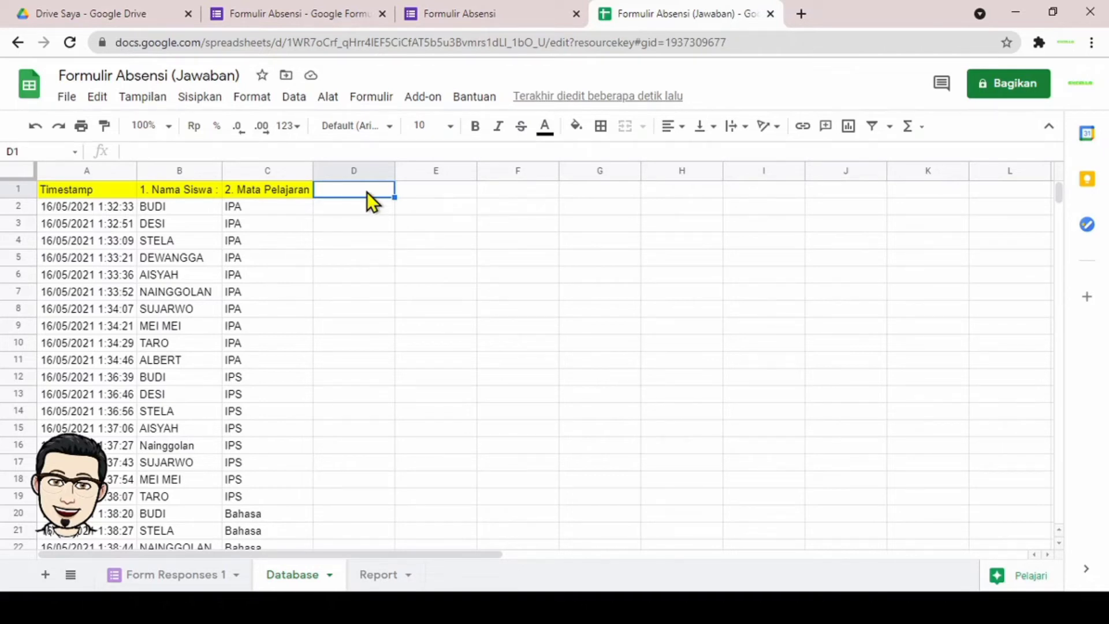
pyautogui.write('Tanggal')
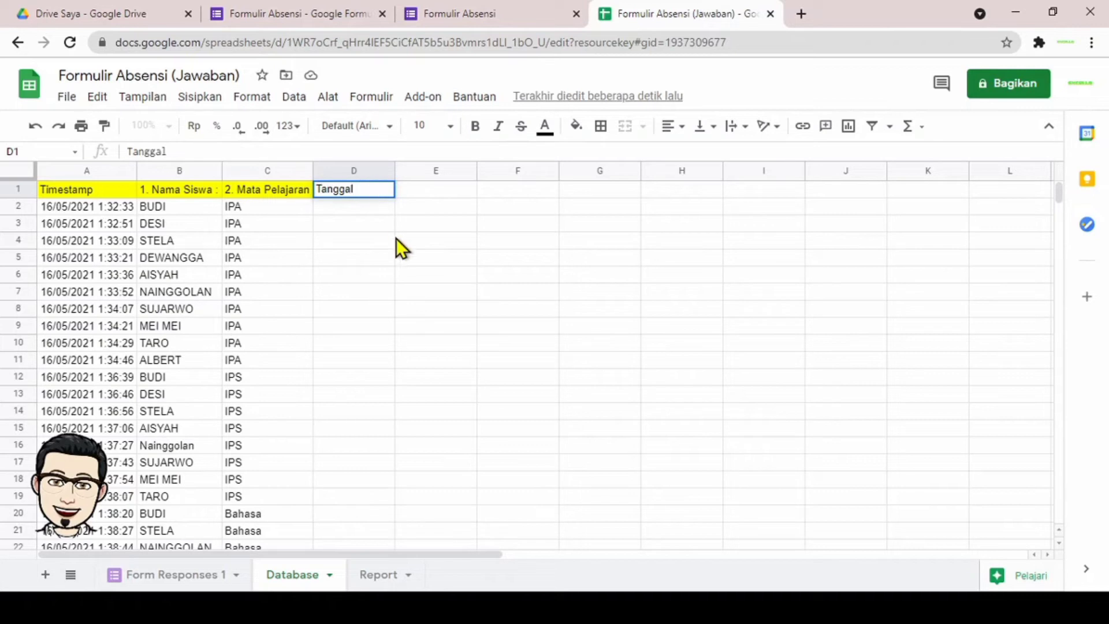
pyautogui.click(396, 239)
pyautogui.click(366, 192)
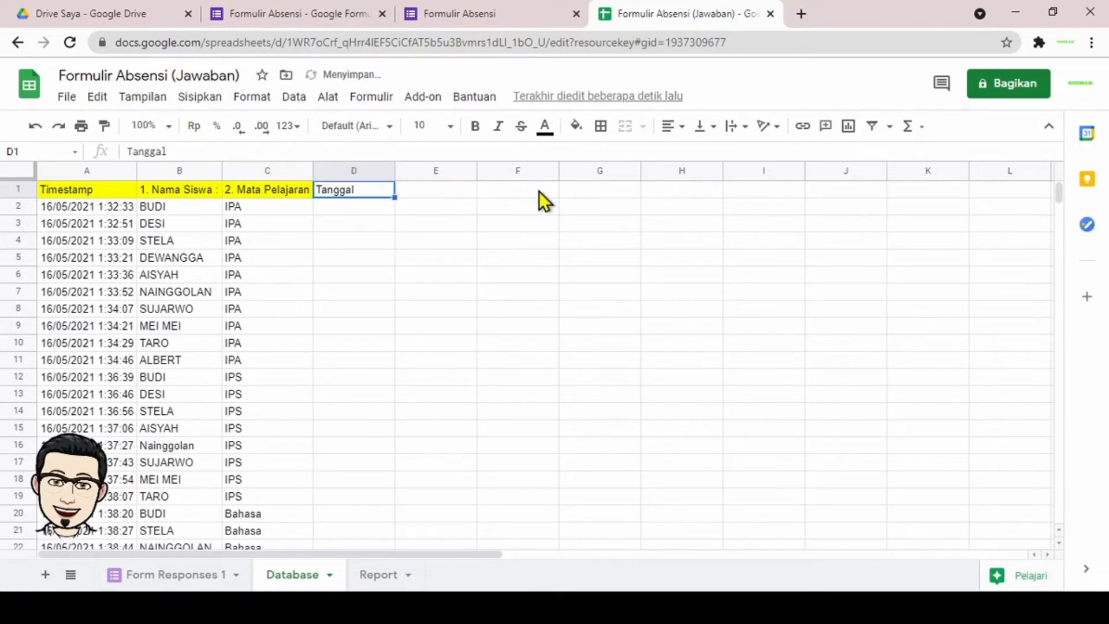
# Step: Fill the Tanggal header cell D1 with green
pyautogui.click(576, 126)
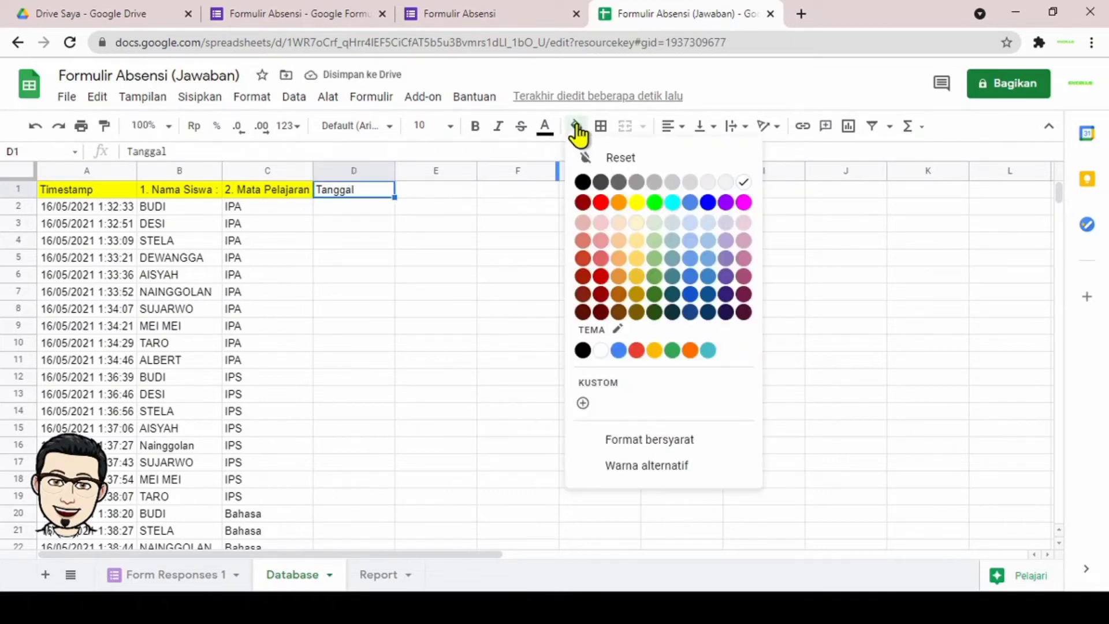
pyautogui.click(654, 202)
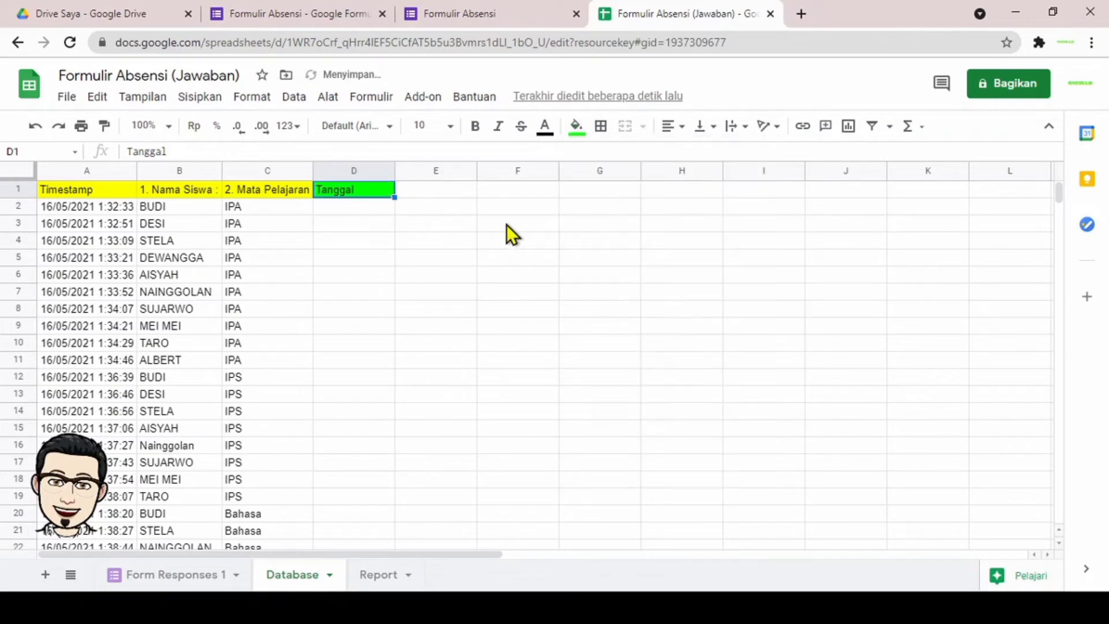
# Step: Enter the formula =DATEVALUE(A2) in D2 to extract the date from the timestamp
pyautogui.click(370, 206)
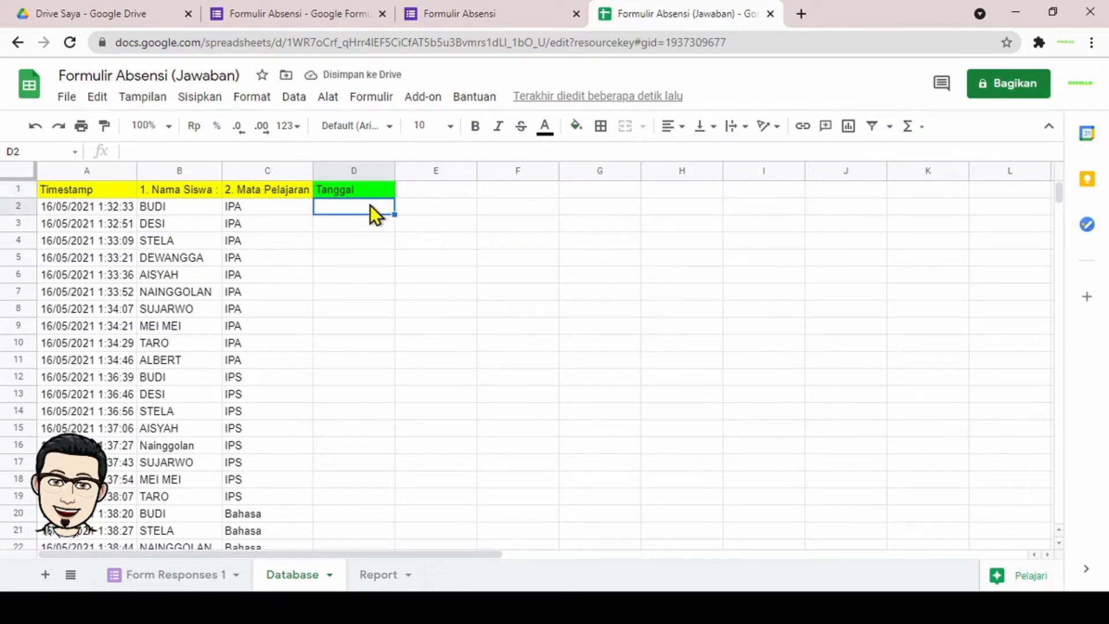
pyautogui.write('=')
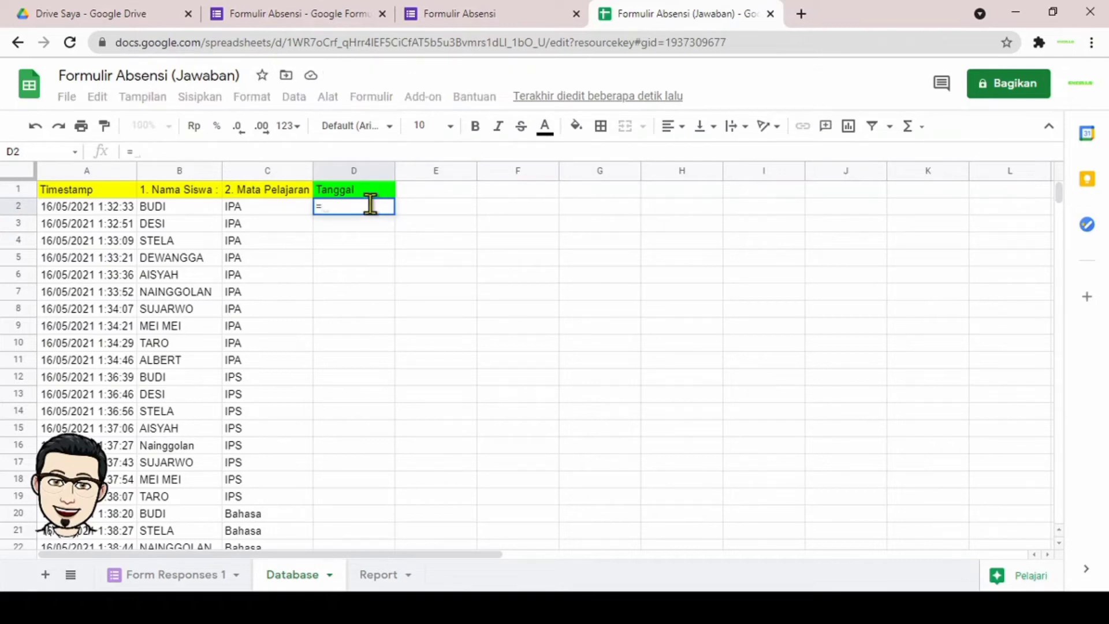
pyautogui.write('da')
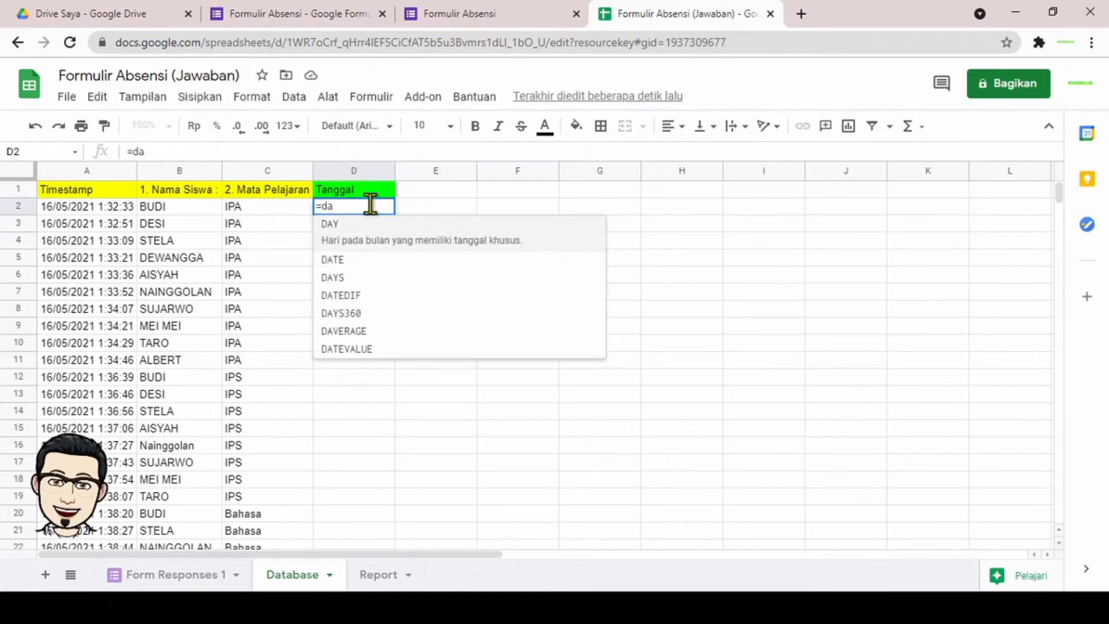
pyautogui.write('te')
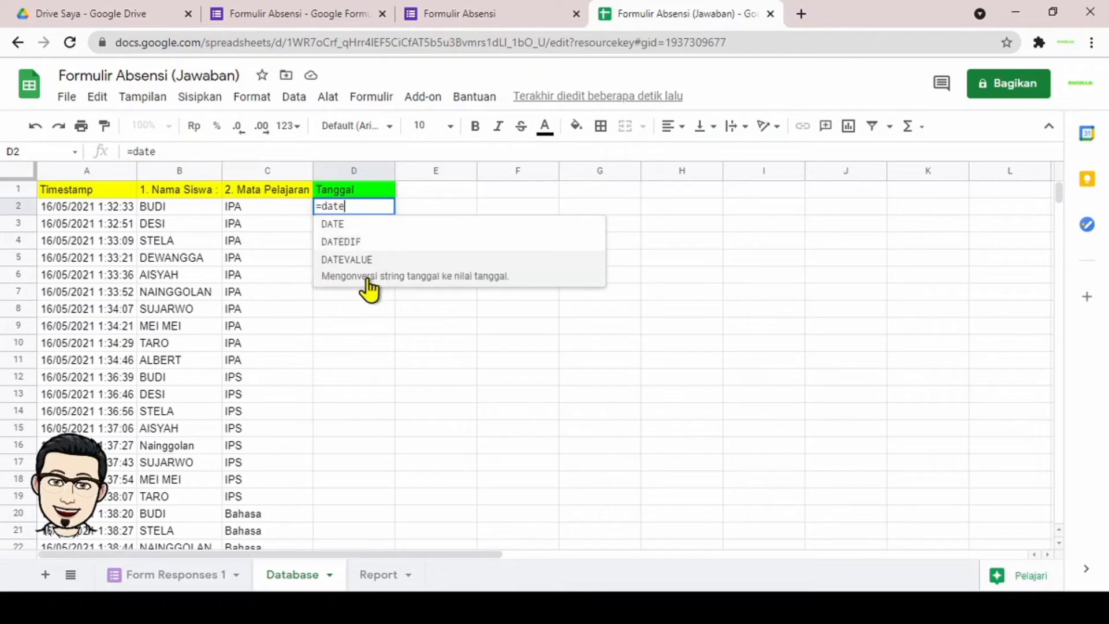
pyautogui.click(365, 278)
pyautogui.click(103, 208)
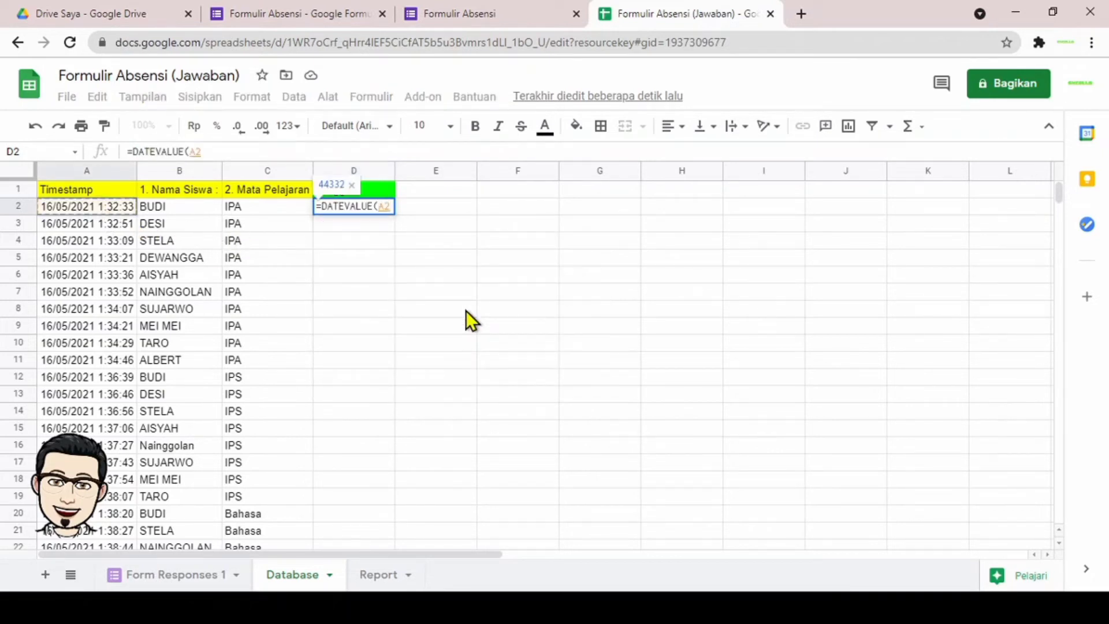
pyautogui.write(')')
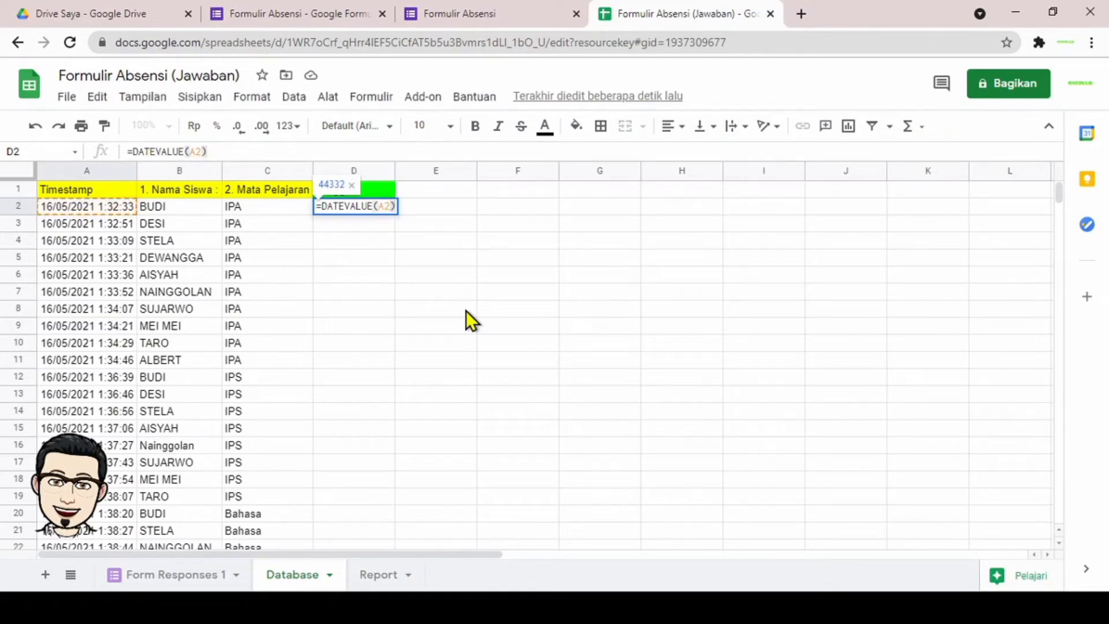
pyautogui.press('Return')
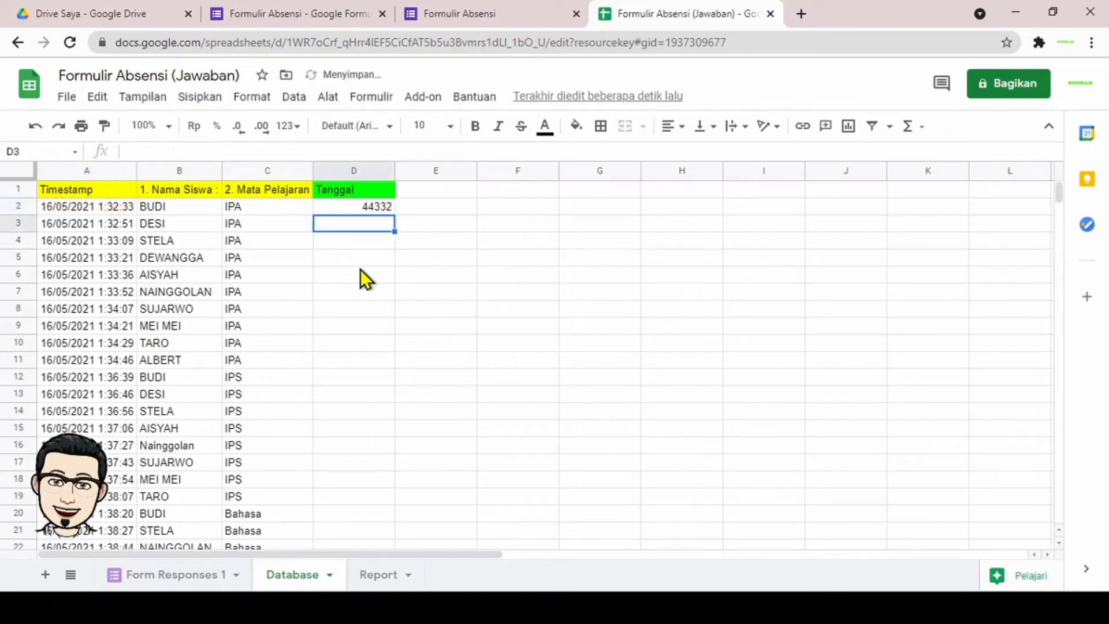
# Step: Copy the DATEVALUE formula from D2 down the Tanggal column to D1000
pyautogui.click(335, 210)
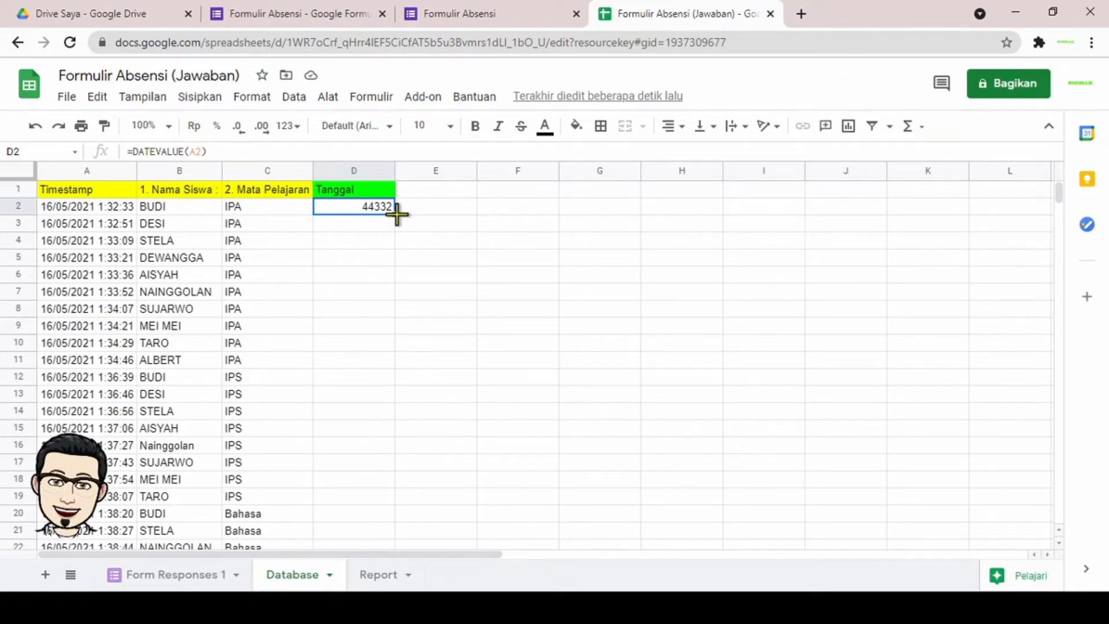
pyautogui.hotkey('ctrl', 'c')
pyautogui.hotkey('ctrl', 'shift', 'Down')
pyautogui.hotkey('ctrl', 'v')
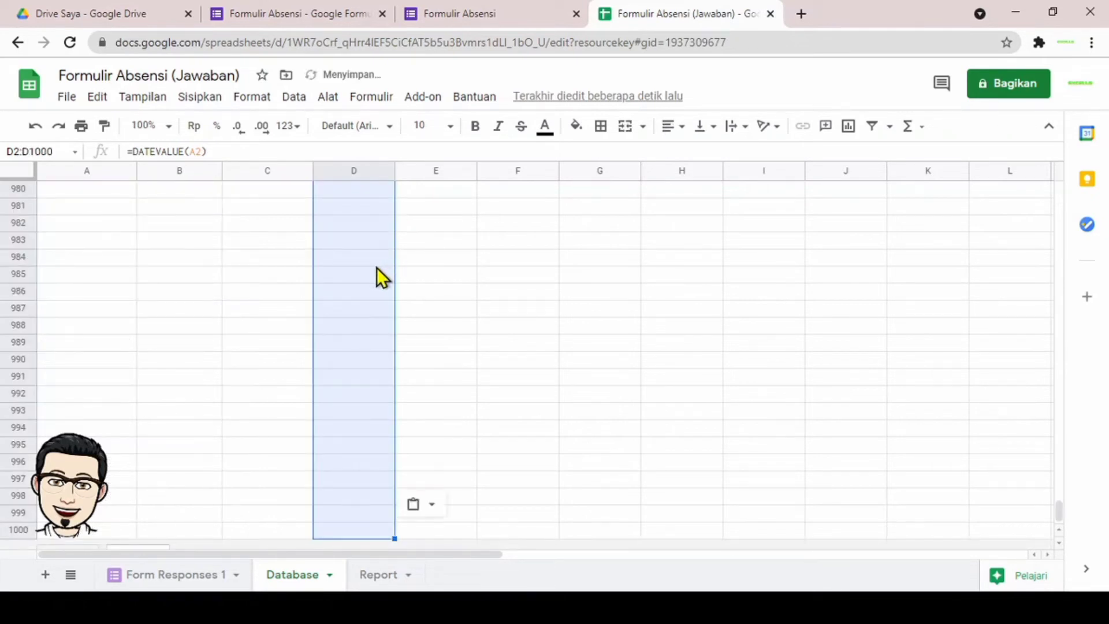
pyautogui.click(376, 266)
pyautogui.hotkey('ctrl', 'Up')
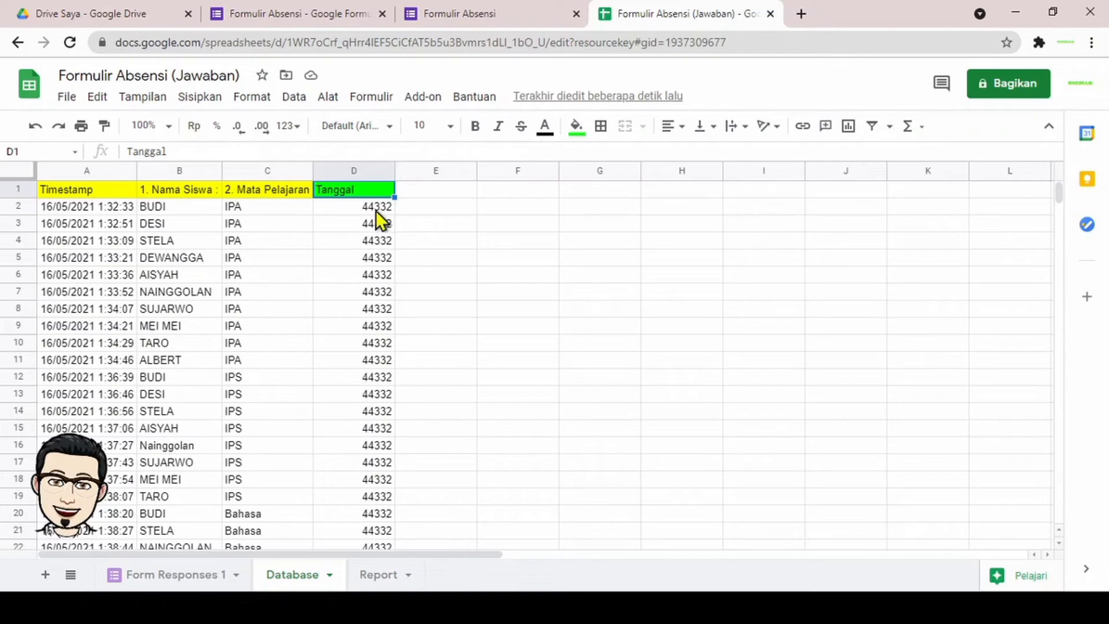
# Step: Format column D as dates with day, abbreviated month and four-digit year, in the 26 Sep 2008 style
pyautogui.click(352, 172)
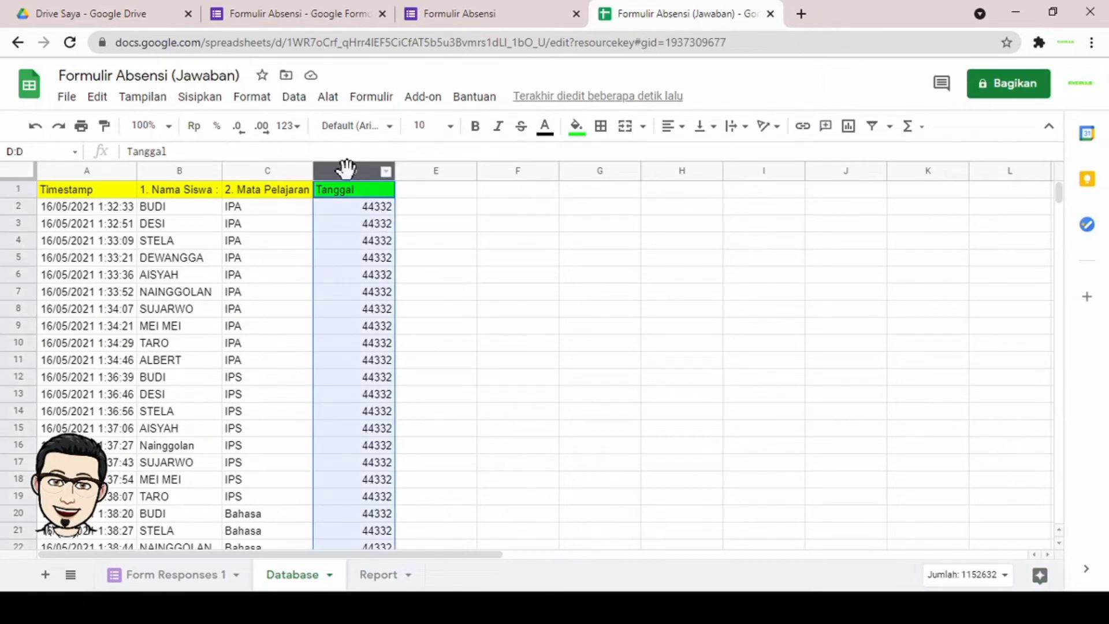
pyautogui.click(247, 98)
pyautogui.moveTo(274, 167)
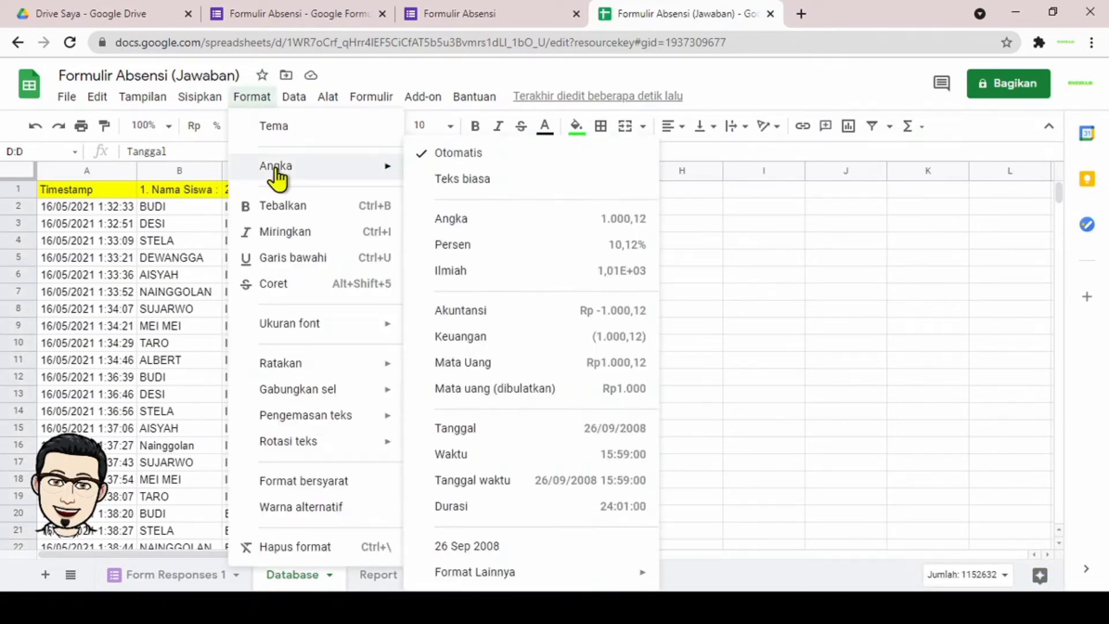
pyautogui.click(494, 429)
pyautogui.click(258, 98)
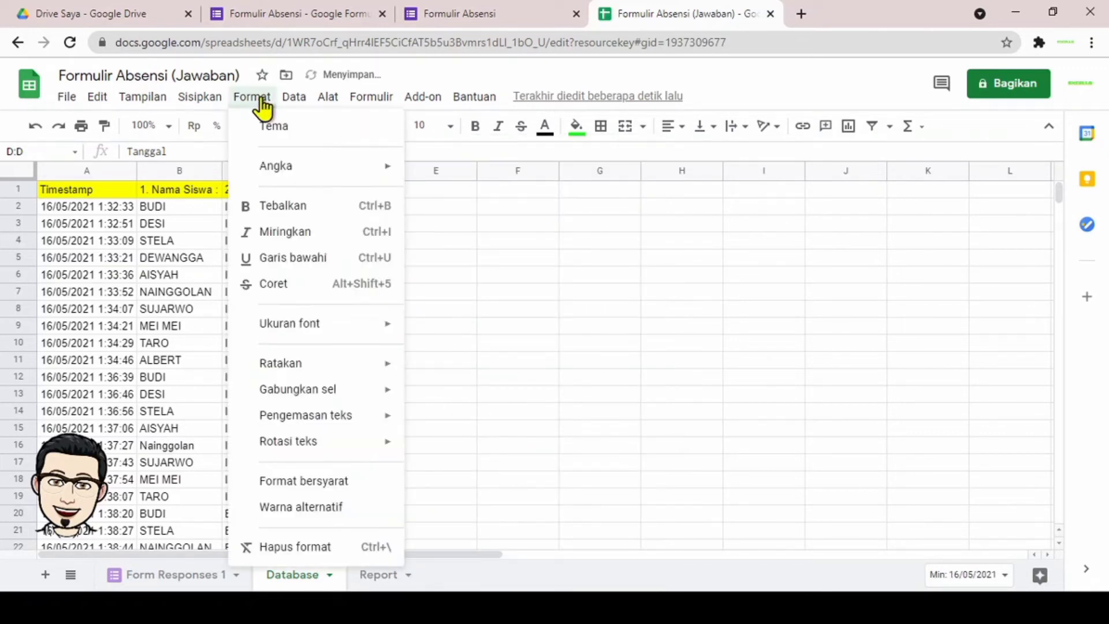
pyautogui.moveTo(287, 180)
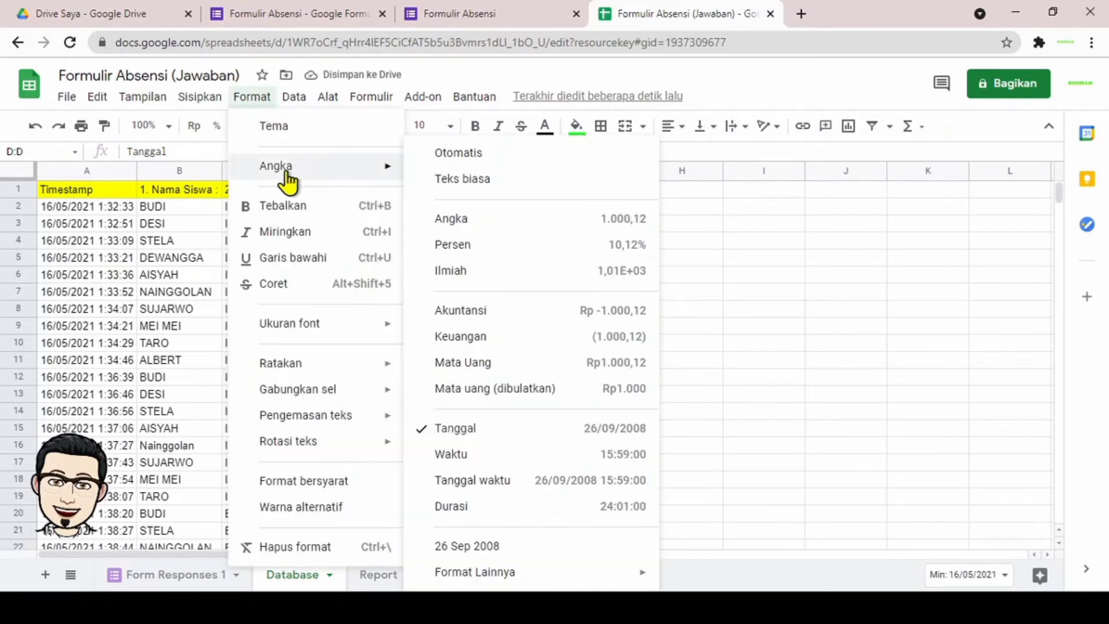
pyautogui.click(480, 546)
pyautogui.click(373, 242)
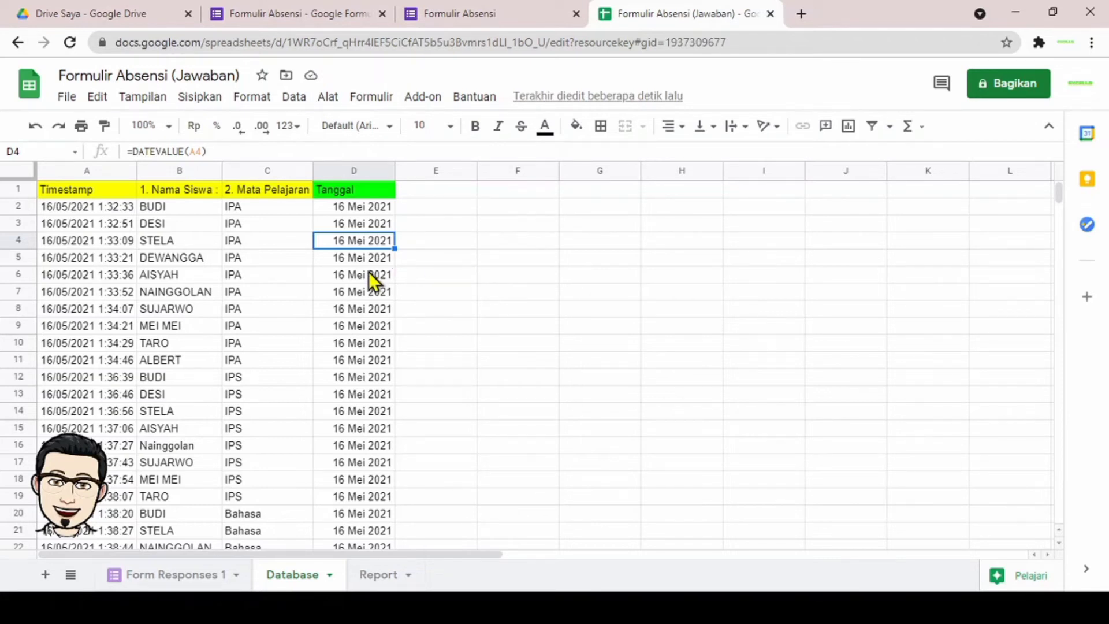
pyautogui.scroll(-3, 368, 271)
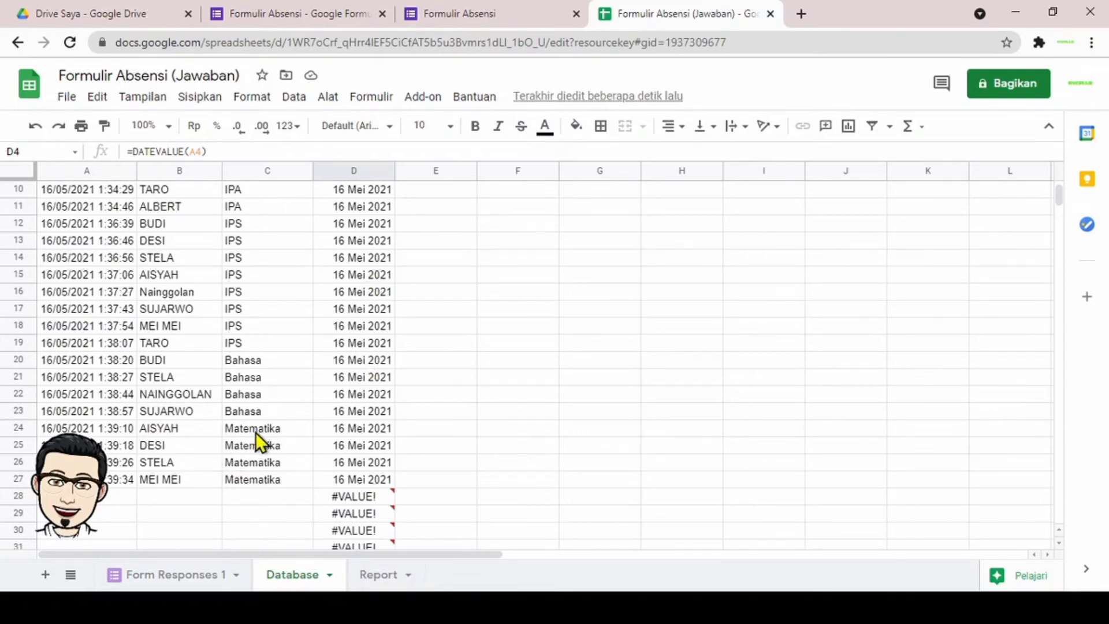
# Step: In C5 of the Report sheet, start a COUNTIFS formula with the absolute range Database!$B:$B as its first criteria range
pyautogui.click(377, 575)
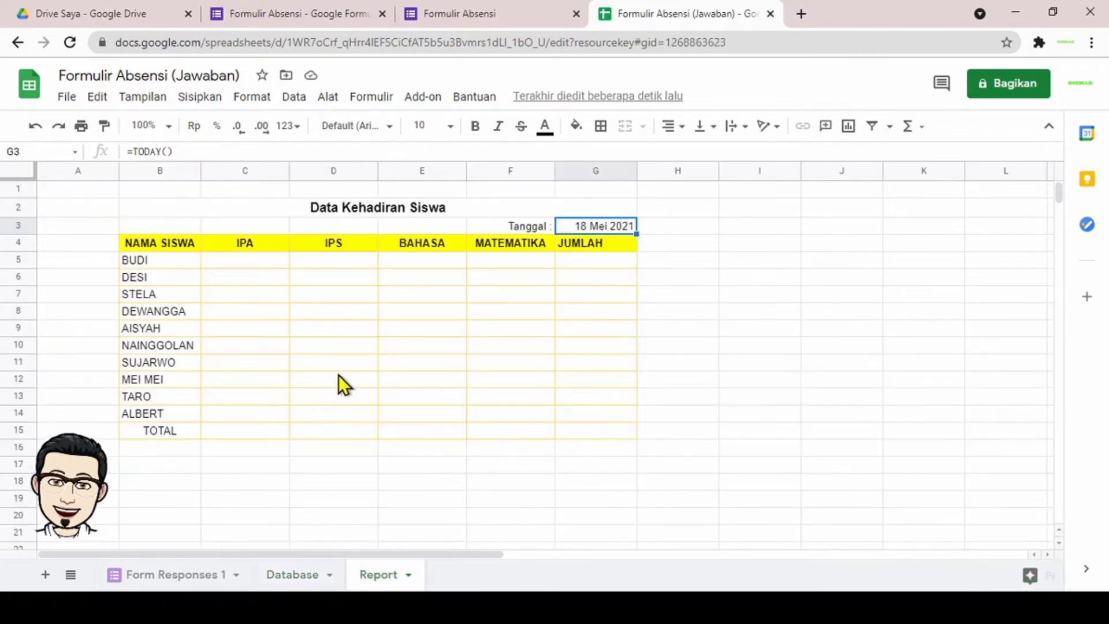
pyautogui.click(244, 265)
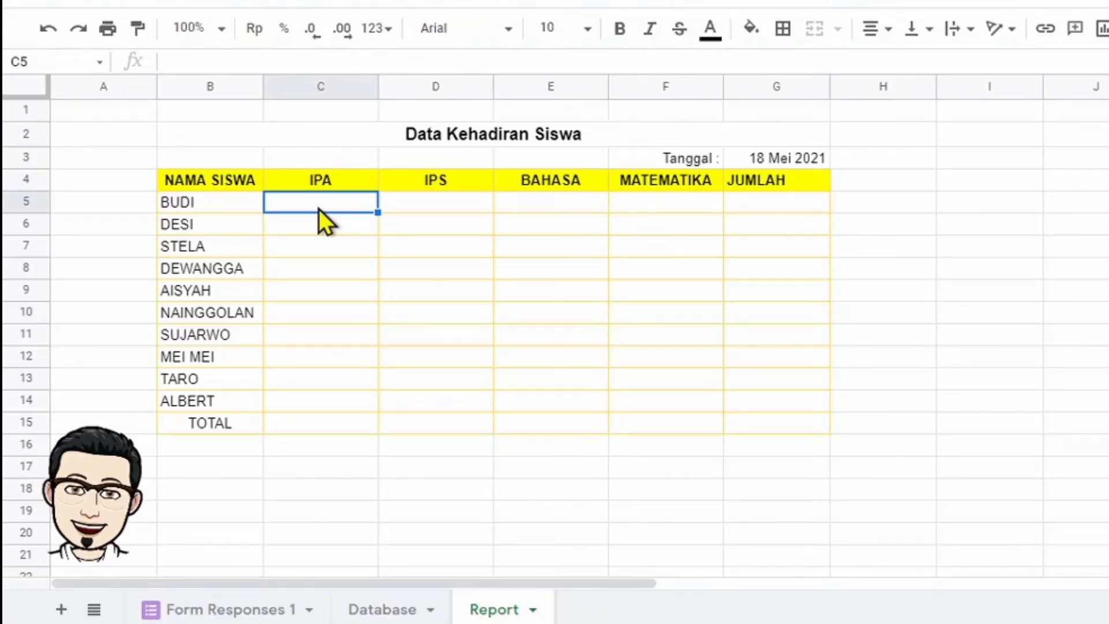
pyautogui.write('=count')
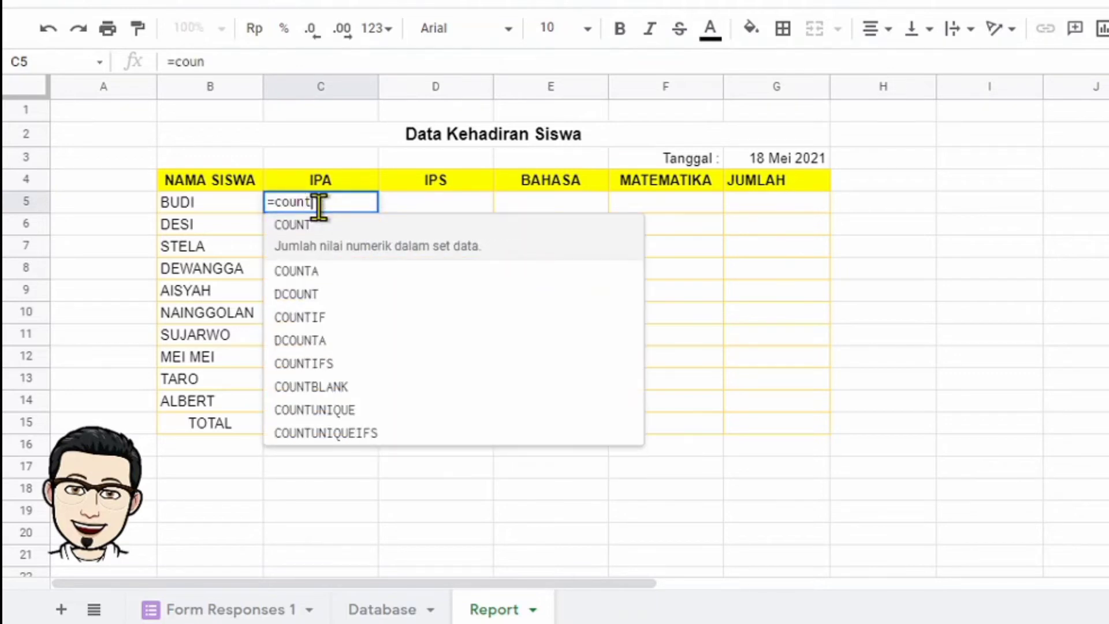
pyautogui.write('ifs')
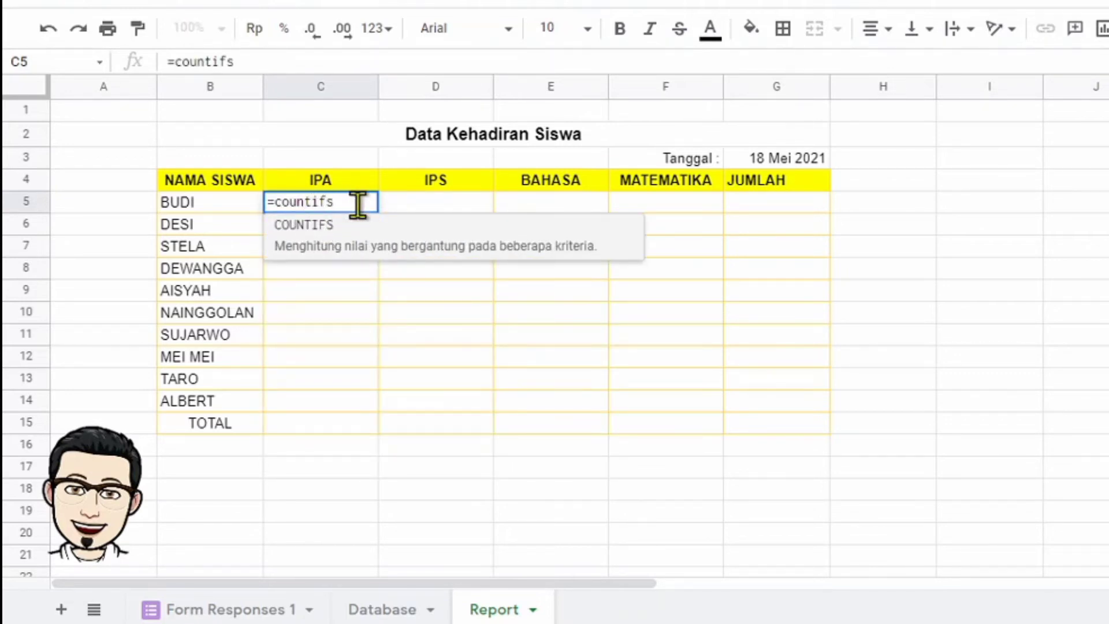
pyautogui.click(325, 231)
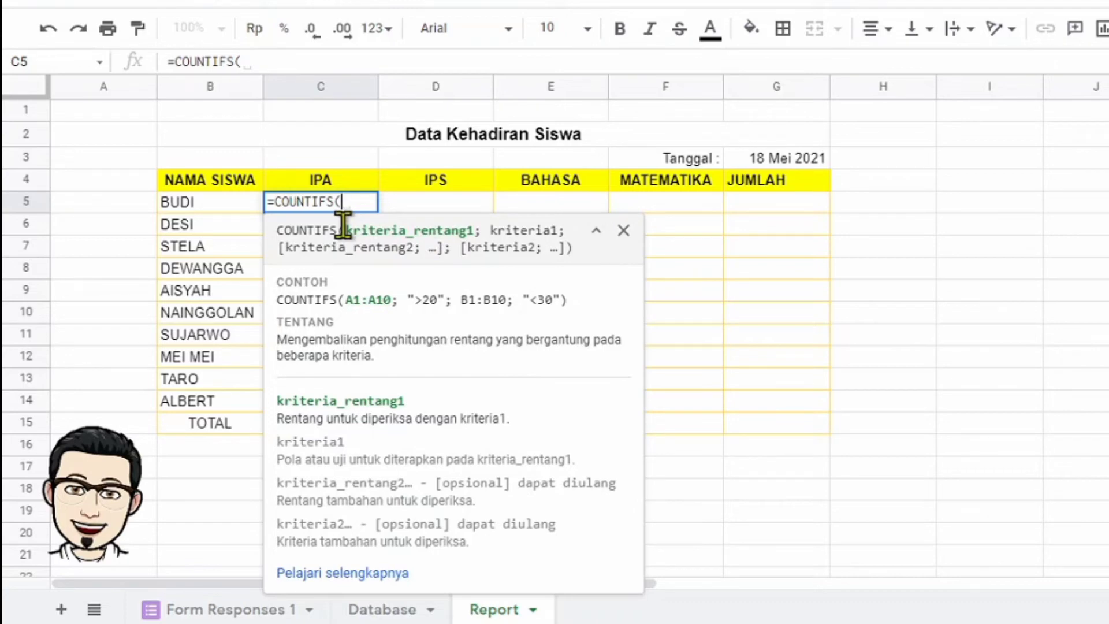
pyautogui.click(385, 610)
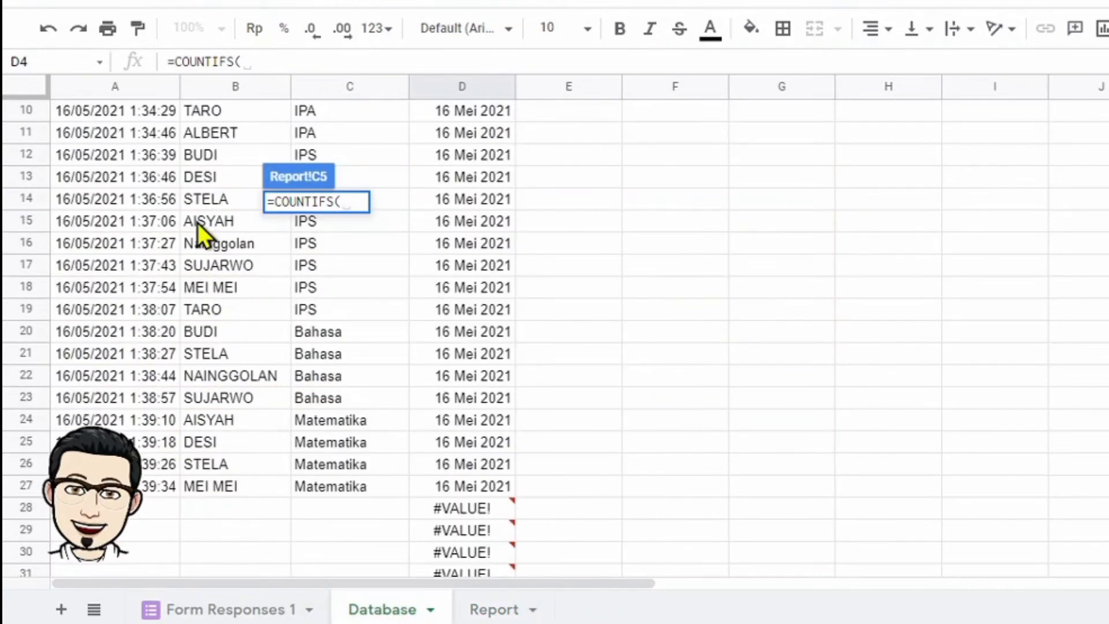
pyautogui.click(228, 92)
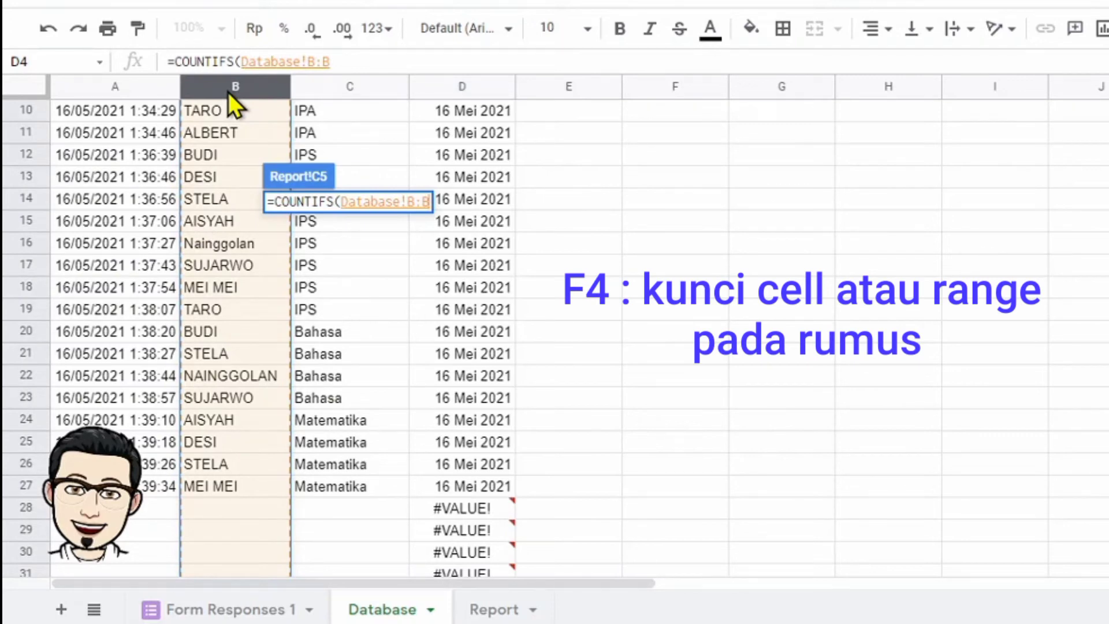
pyautogui.press('F4')
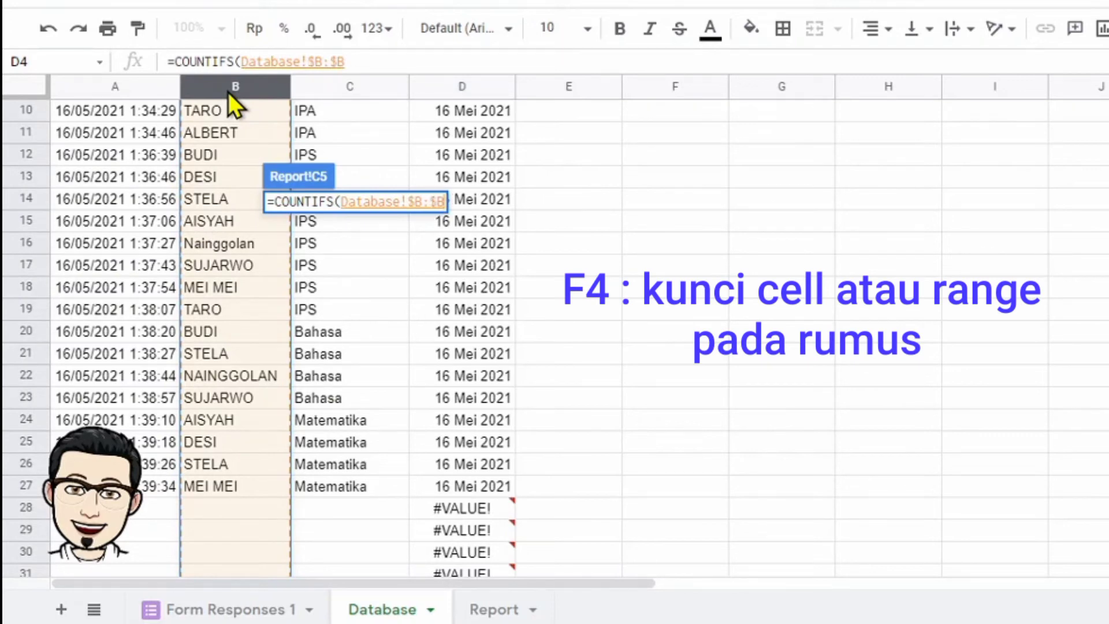
pyautogui.click(391, 58)
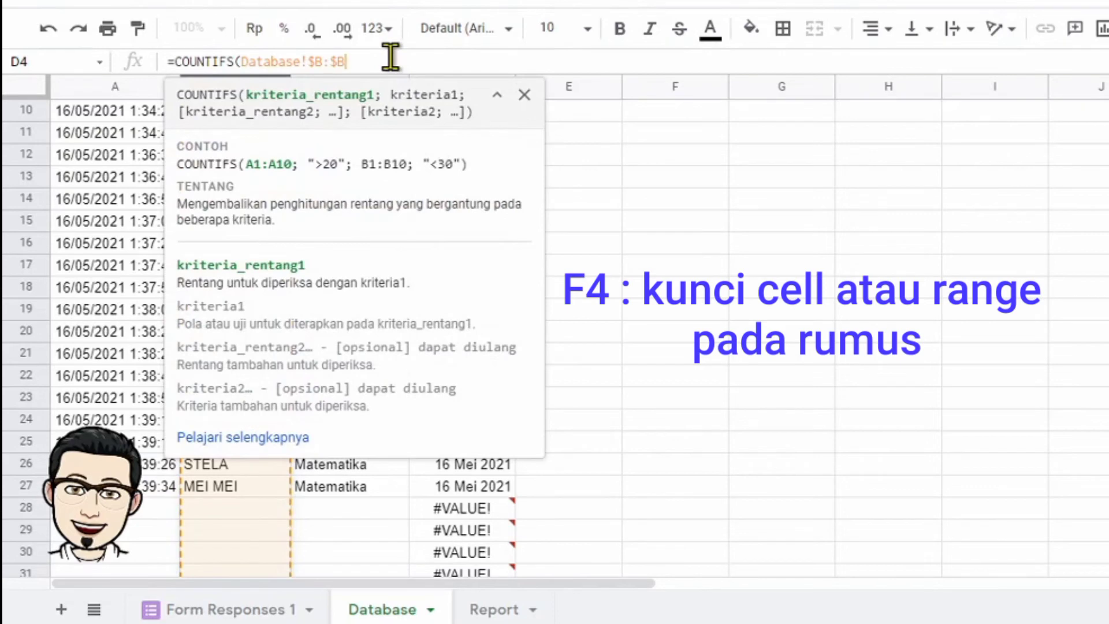
pyautogui.write(';')
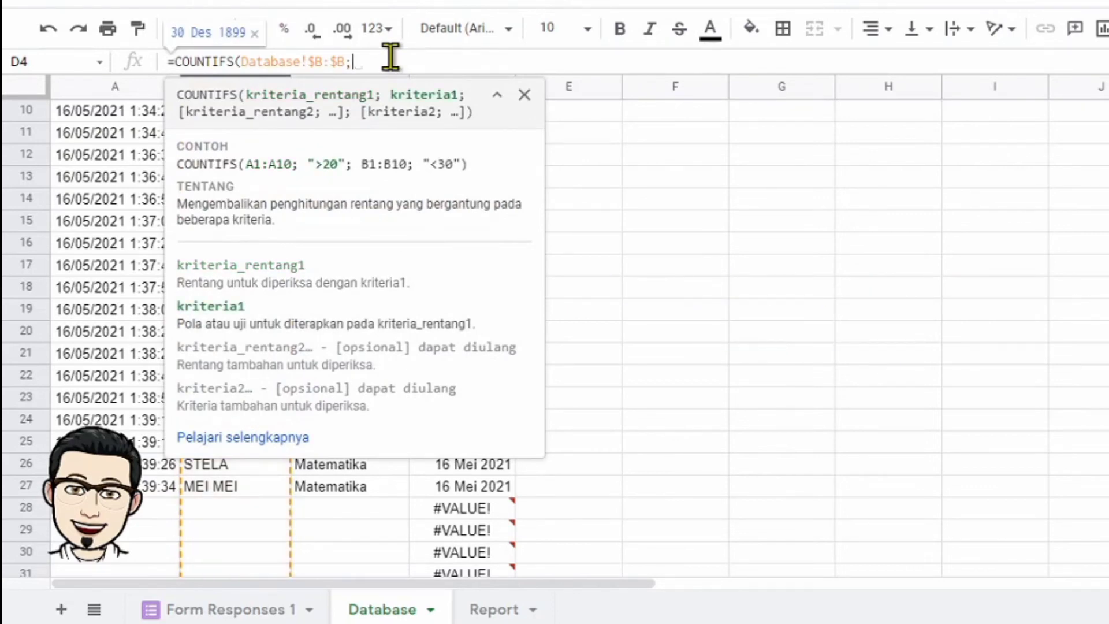
# Step: Add the student name cell in the Report sheet as the first criterion, locking only its column ($B5)
pyautogui.click(493, 614)
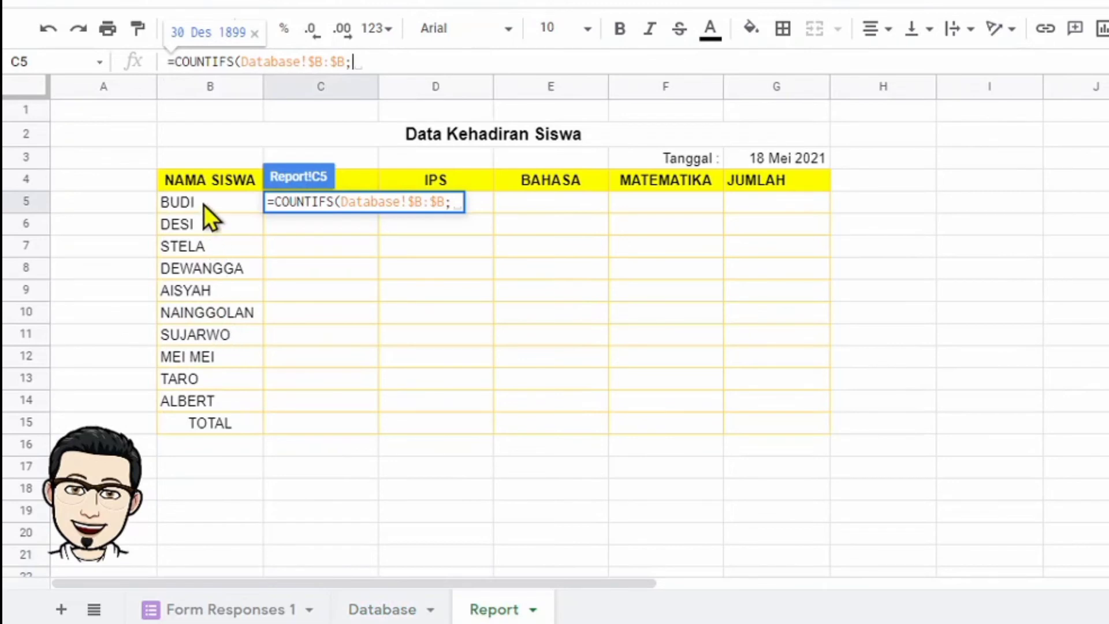
pyautogui.click(203, 205)
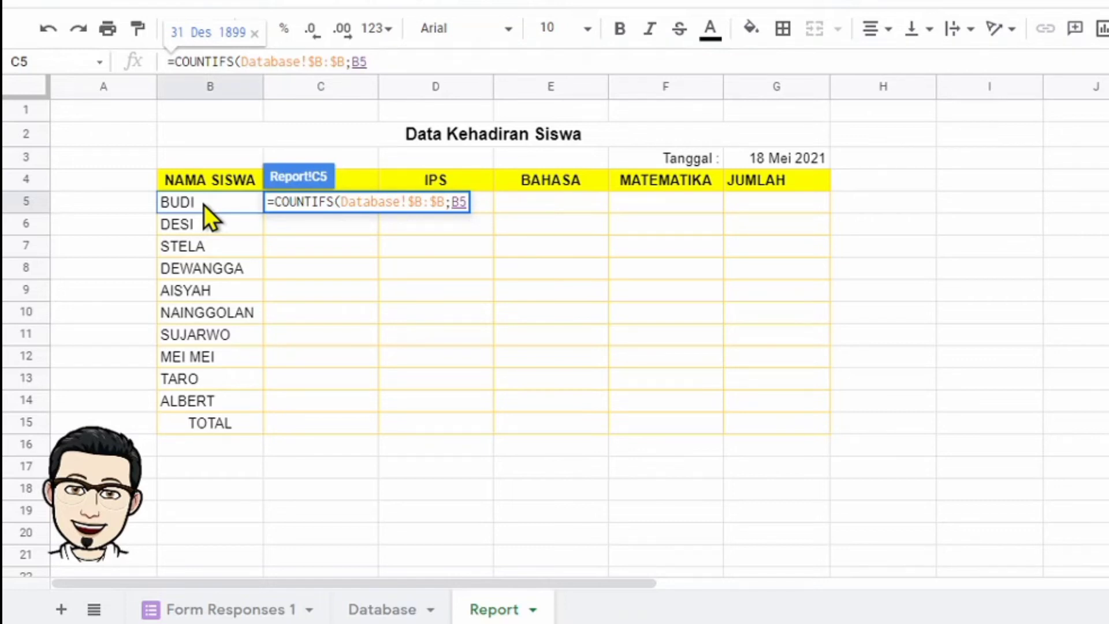
pyautogui.press('F4')
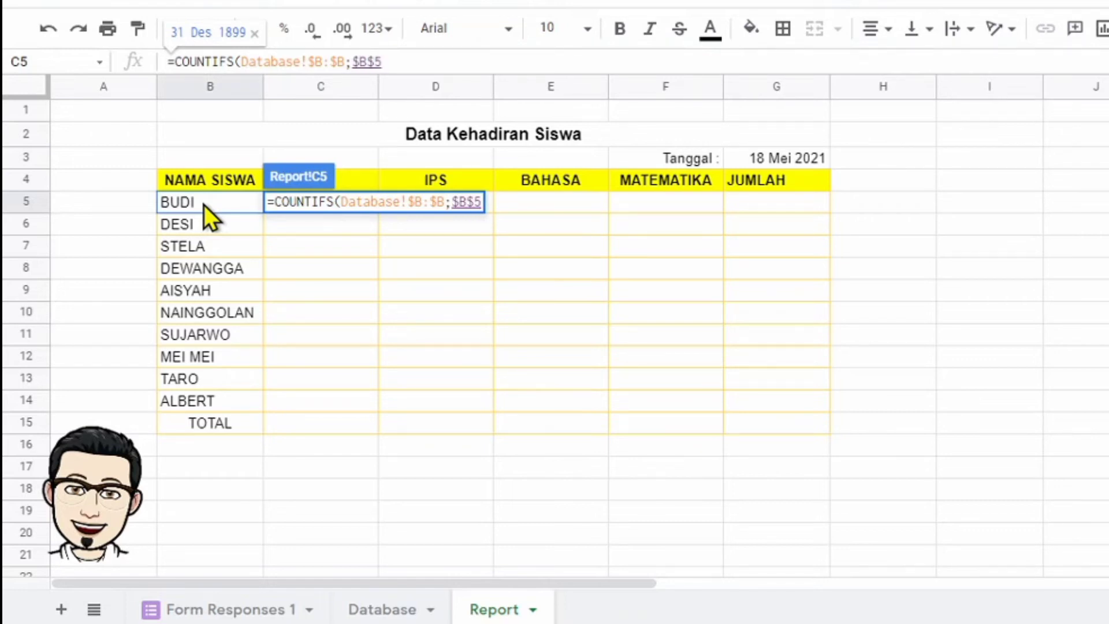
pyautogui.press('F4')
pyautogui.press('F4')
pyautogui.write(';')
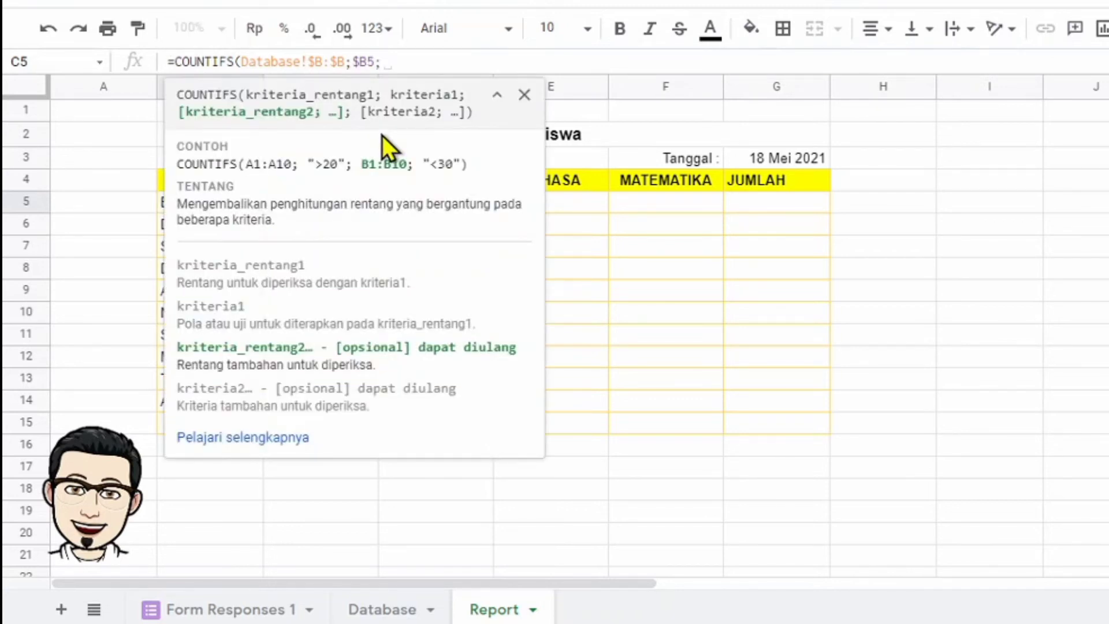
# Step: Add the subject column of the Database sheet as the second criteria range, fully locked as Database!$C:$C
pyautogui.click(497, 94)
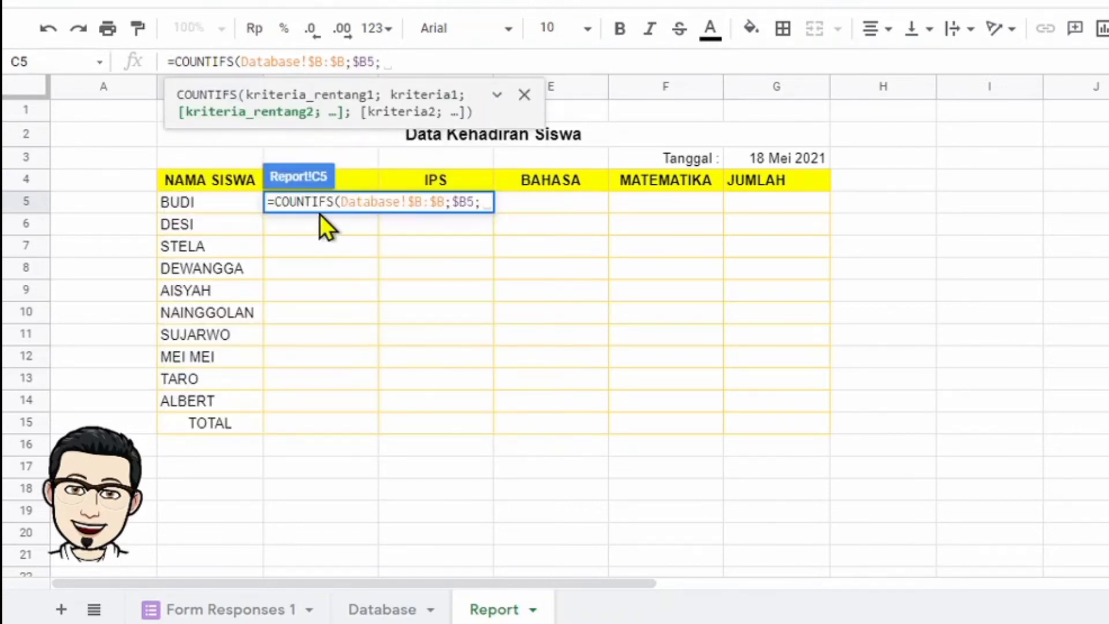
pyautogui.click(376, 608)
pyautogui.click(332, 93)
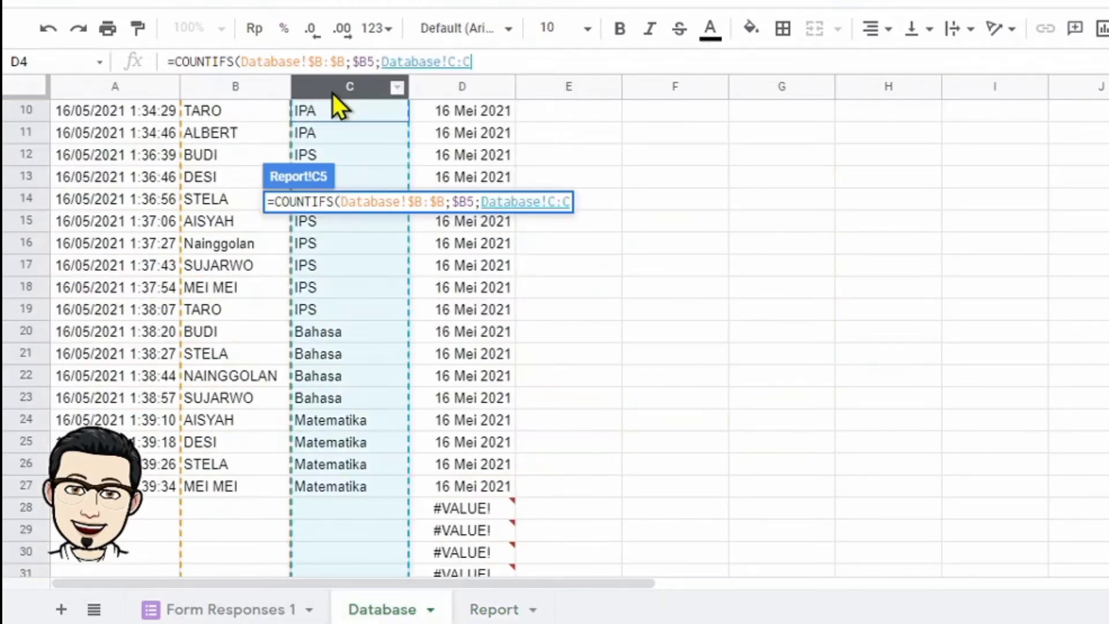
pyautogui.press('F4')
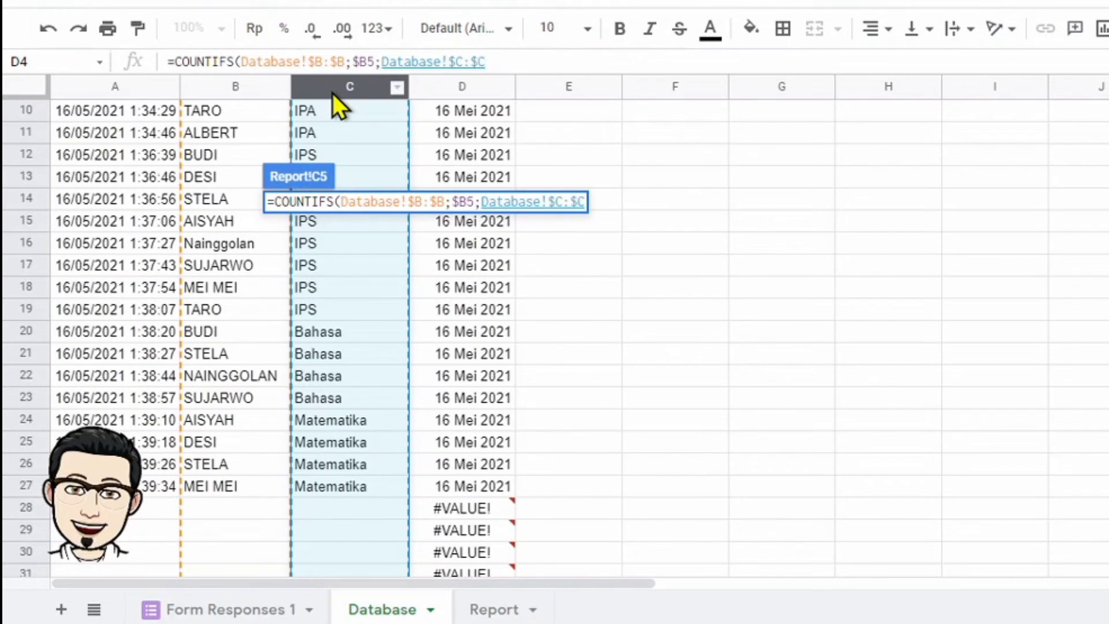
pyautogui.write(';')
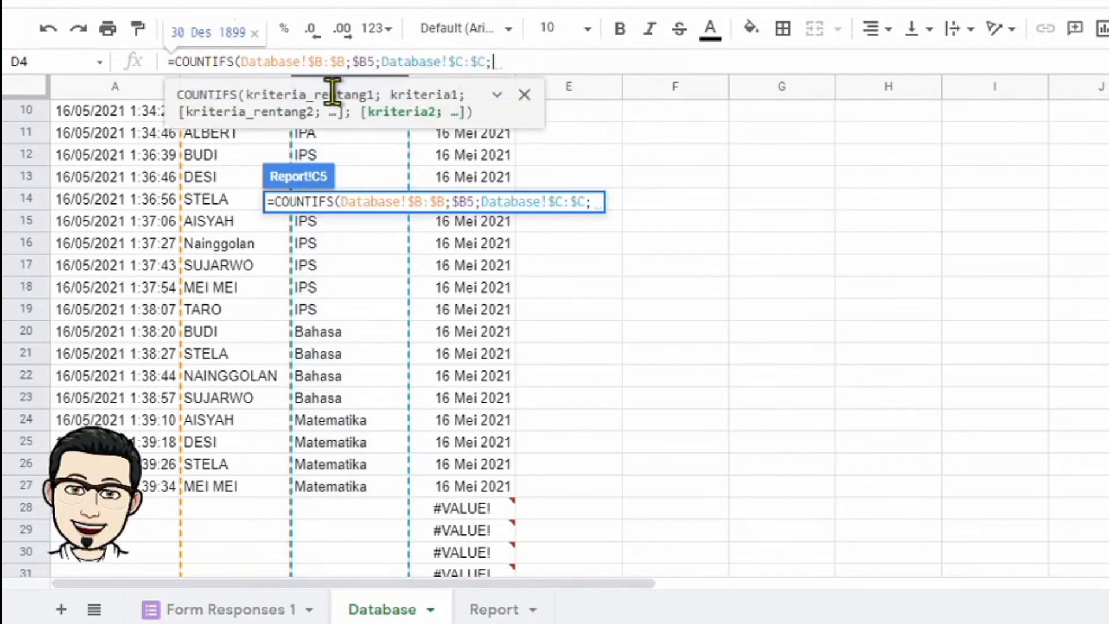
# Step: Add the IPA heading cell in the Report sheet as the second criterion, locking only its row (C$4)
pyautogui.click(494, 610)
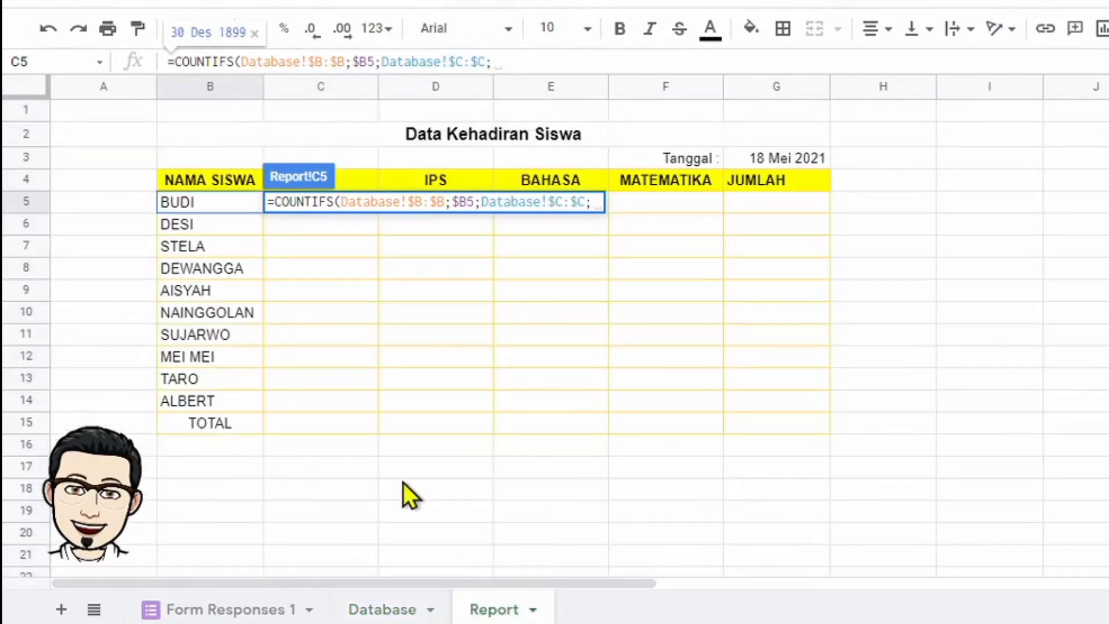
pyautogui.click(351, 183)
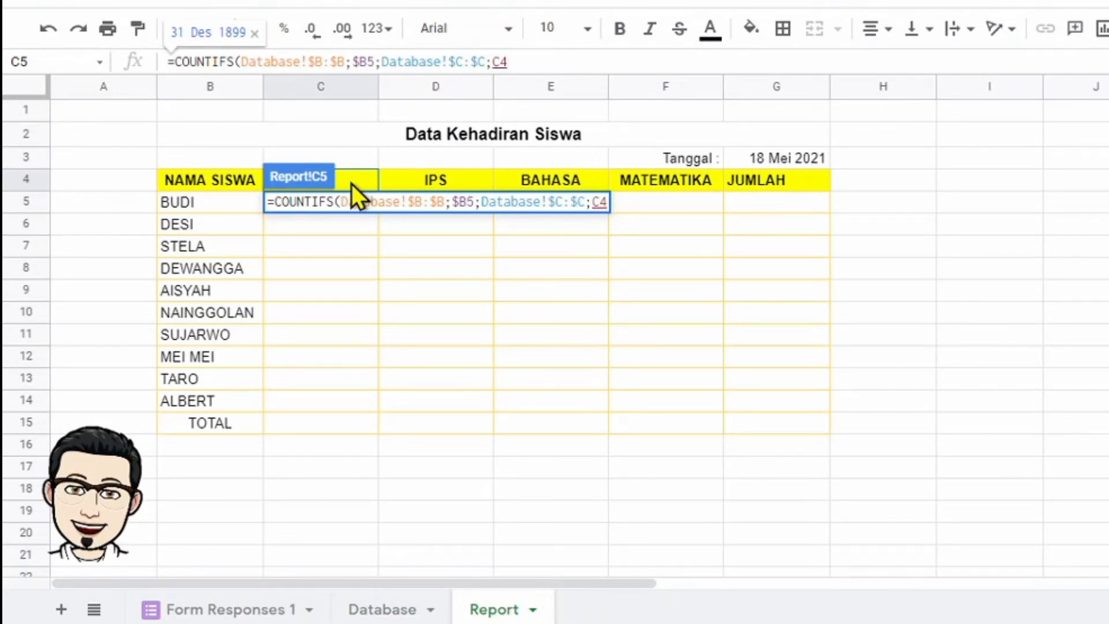
pyautogui.press('F4')
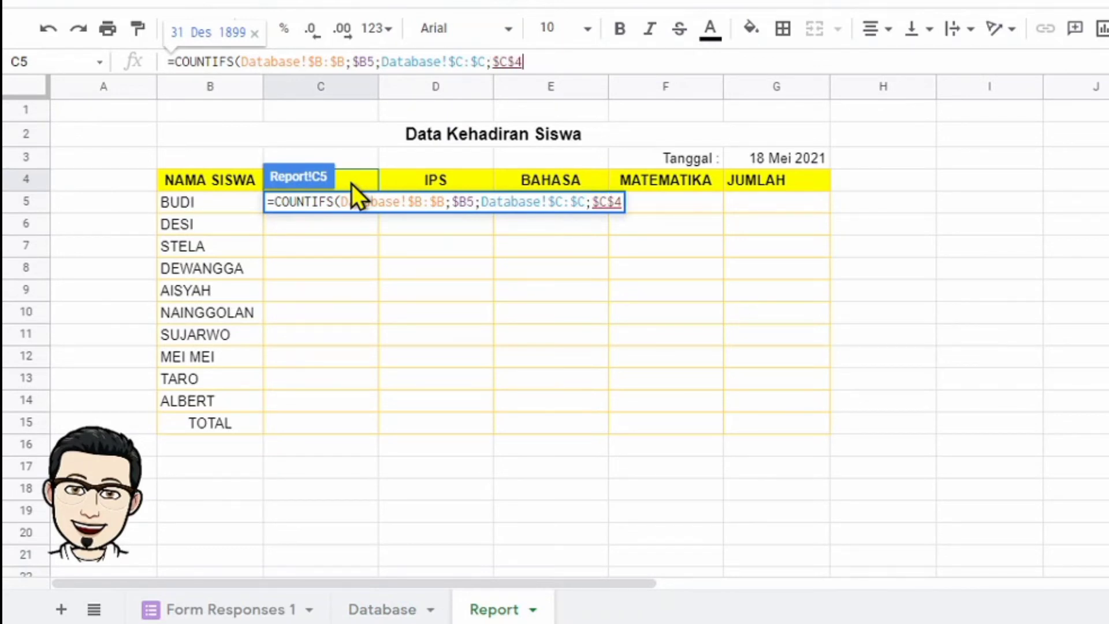
pyautogui.press('F4')
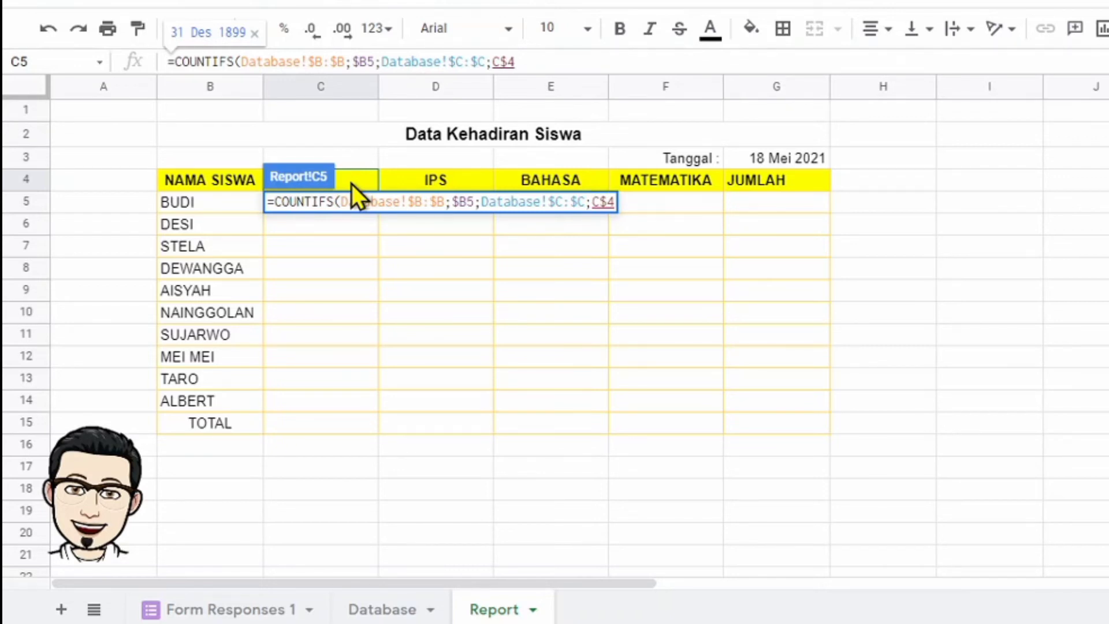
pyautogui.write(';')
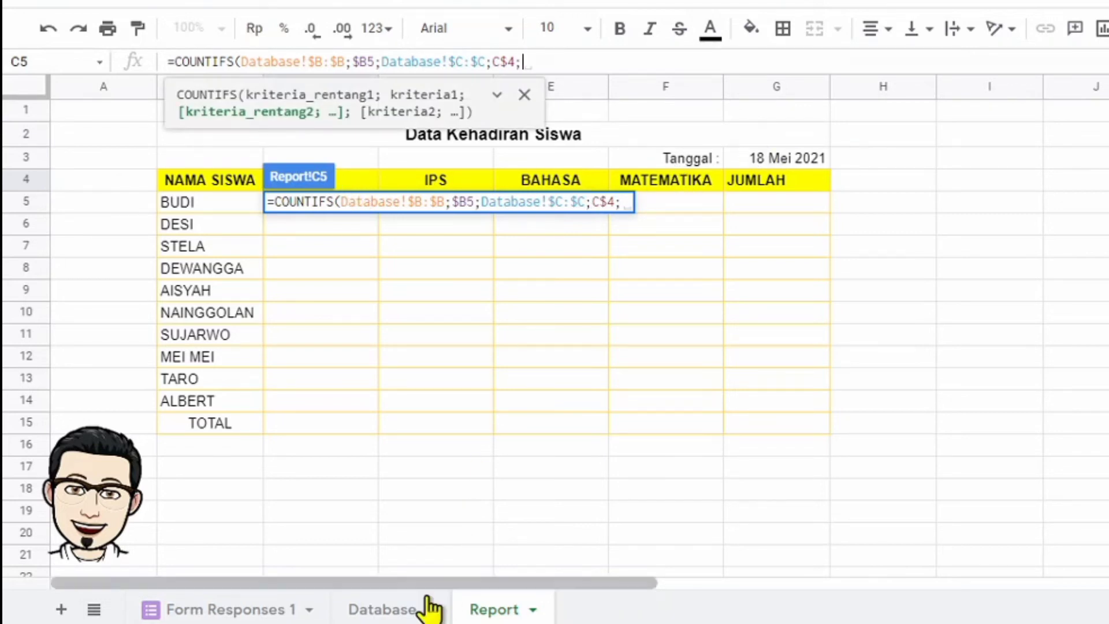
# Step: Add Database!$D:$D as the third criteria range with the report date $G$3 as its criterion, and complete the COUNTIFS formula
pyautogui.click(367, 613)
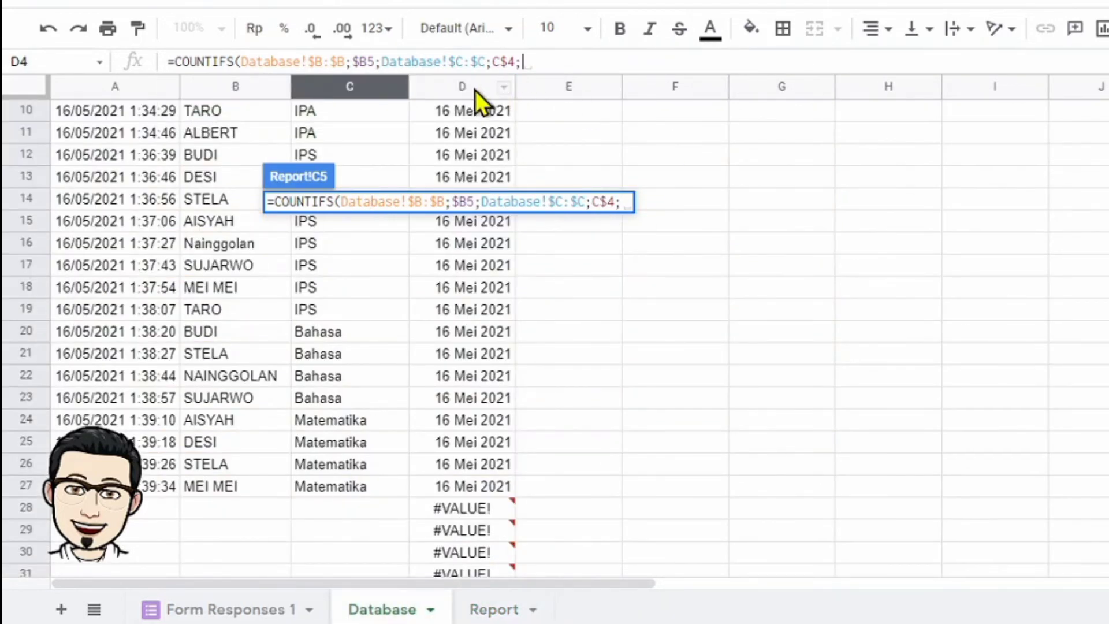
pyautogui.click(455, 87)
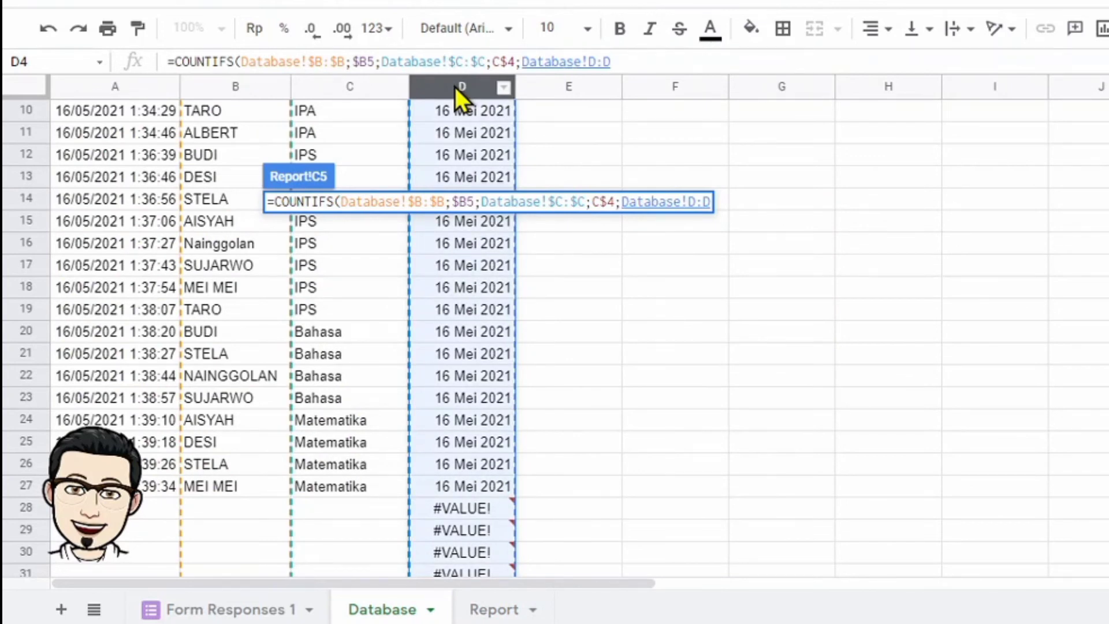
pyautogui.write(';')
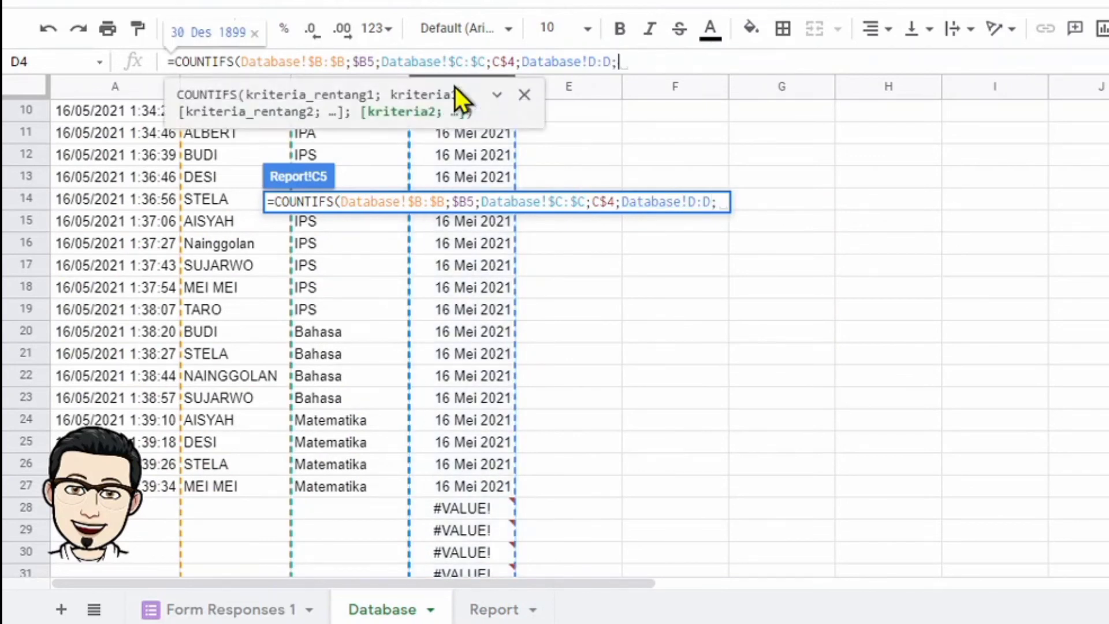
pyautogui.click(484, 616)
pyautogui.click(766, 156)
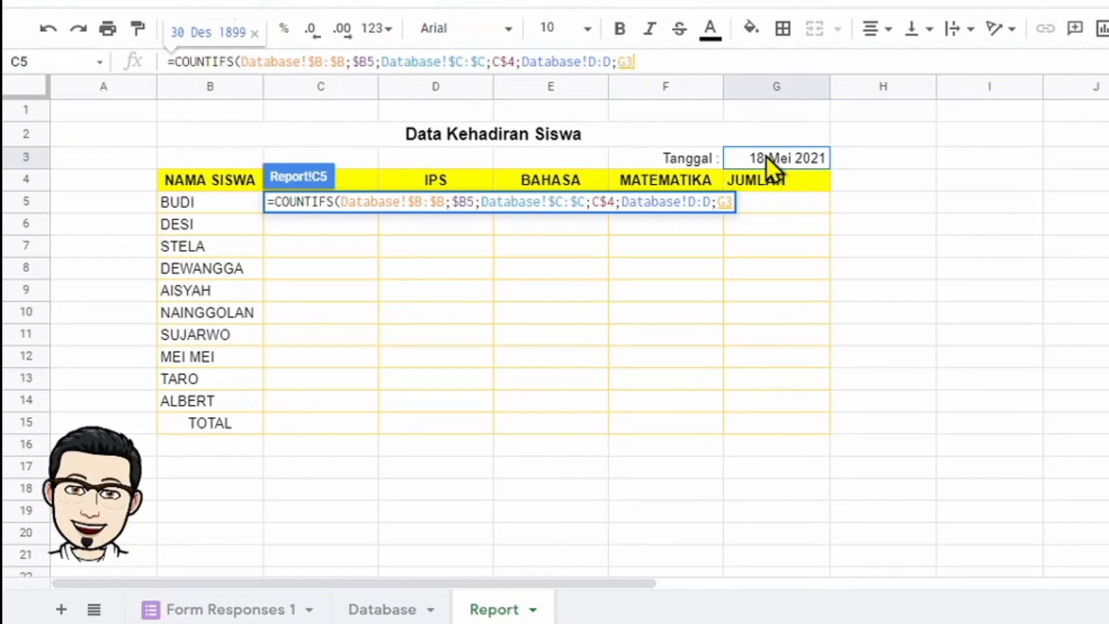
pyautogui.click(668, 61)
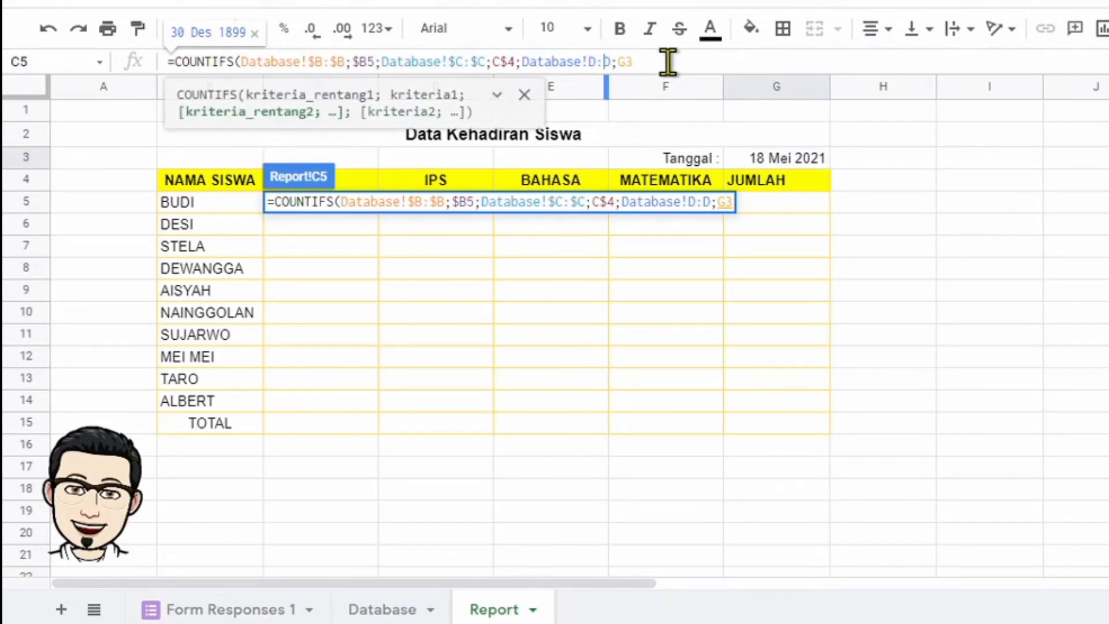
pyautogui.press('F4')
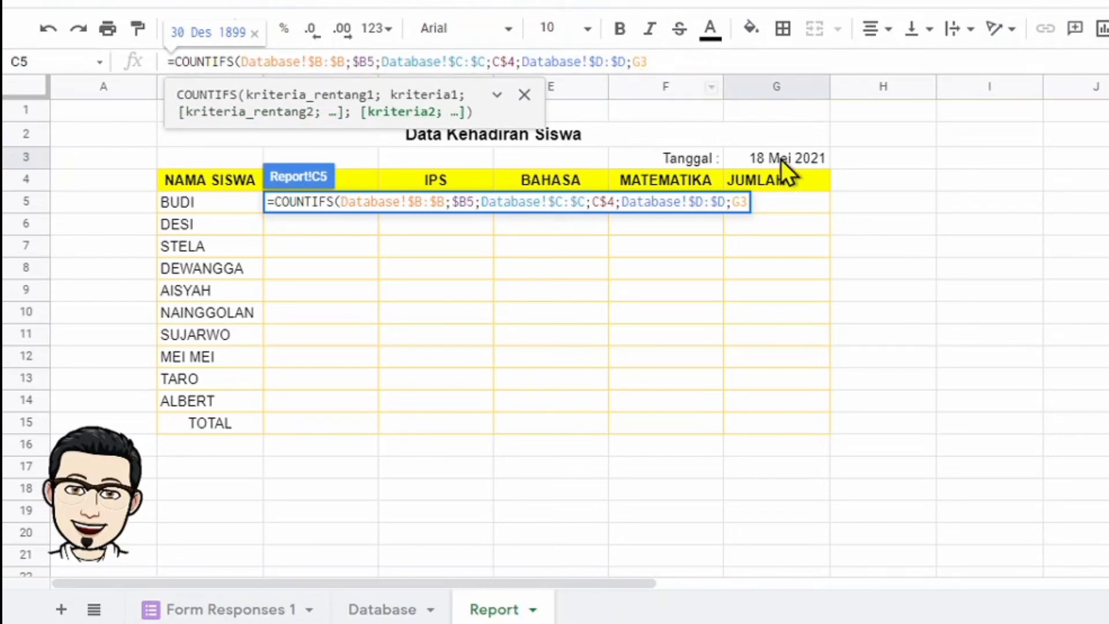
pyautogui.press('F4')
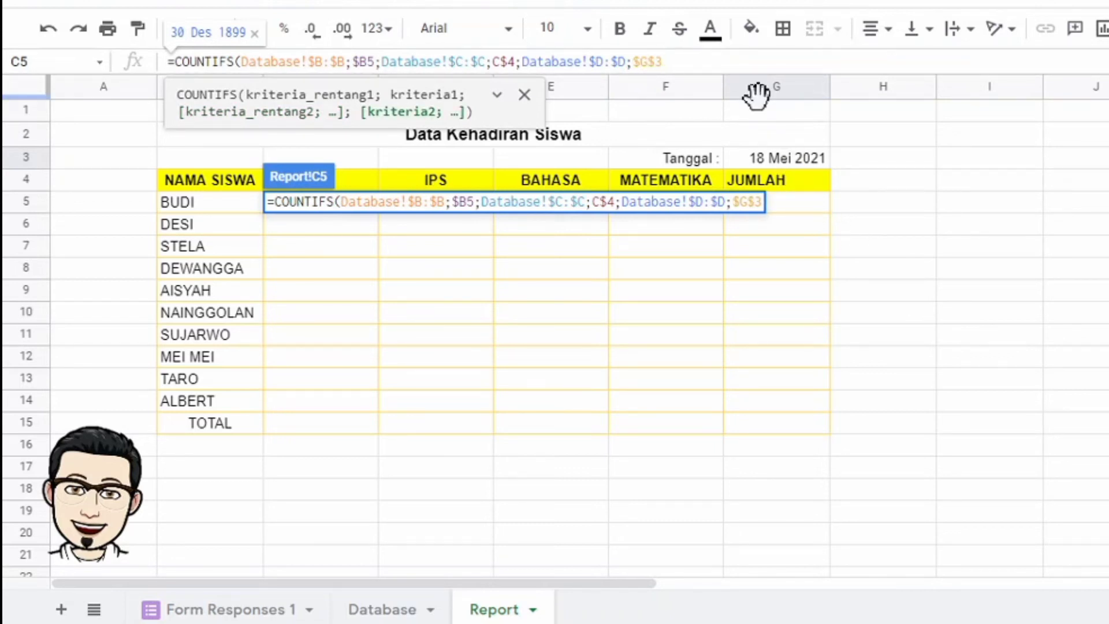
pyautogui.write(')')
pyautogui.press('Return')
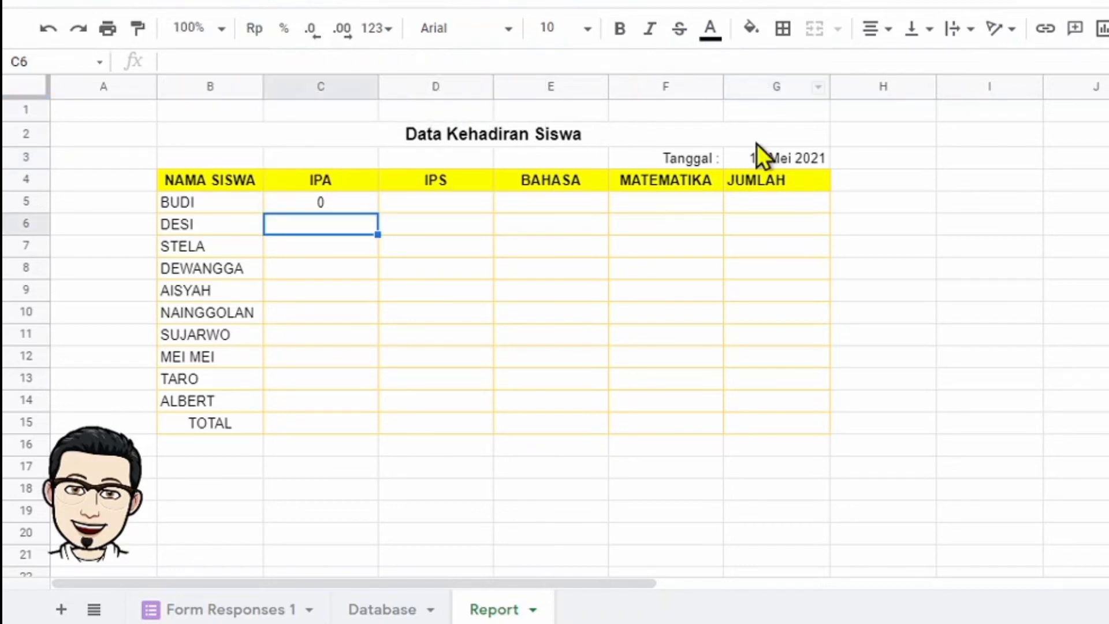
# Step: Copy the COUNTIFS formula from C5 across and down to F14, and compare the report date in G3 with the Database dates
pyautogui.click(359, 206)
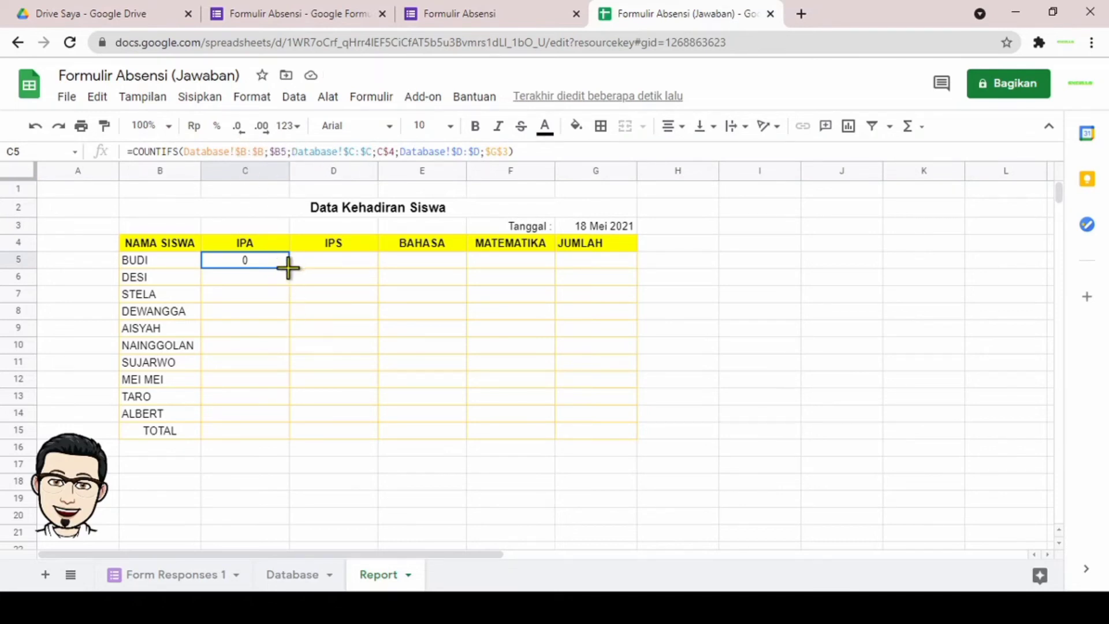
pyautogui.moveTo(288, 267); pyautogui.dragTo(540, 417)
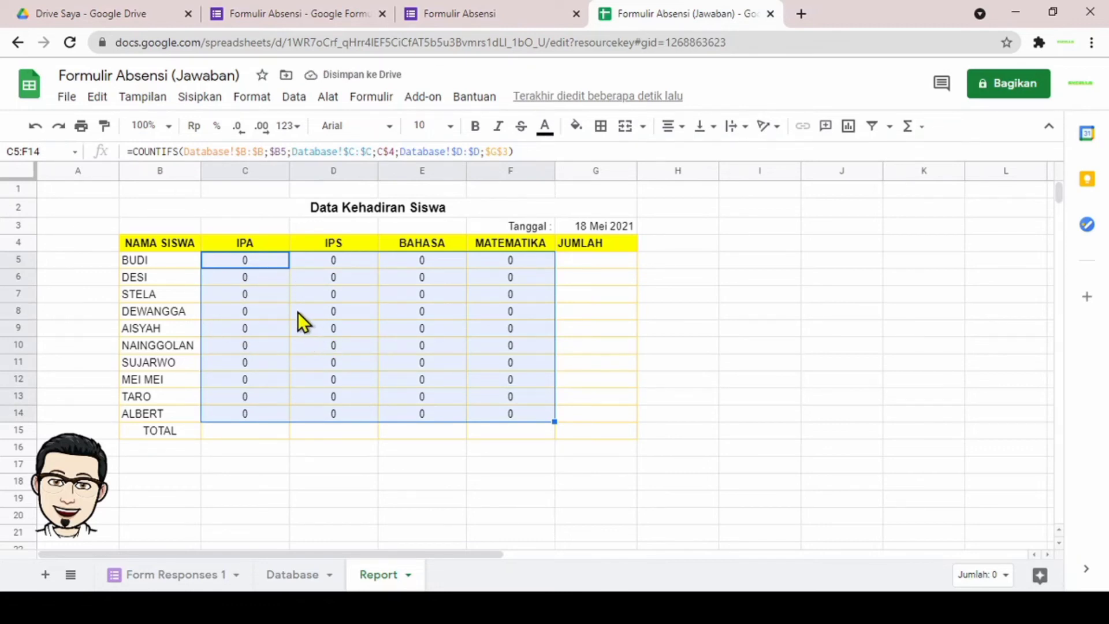
pyautogui.click(594, 224)
pyautogui.click(282, 578)
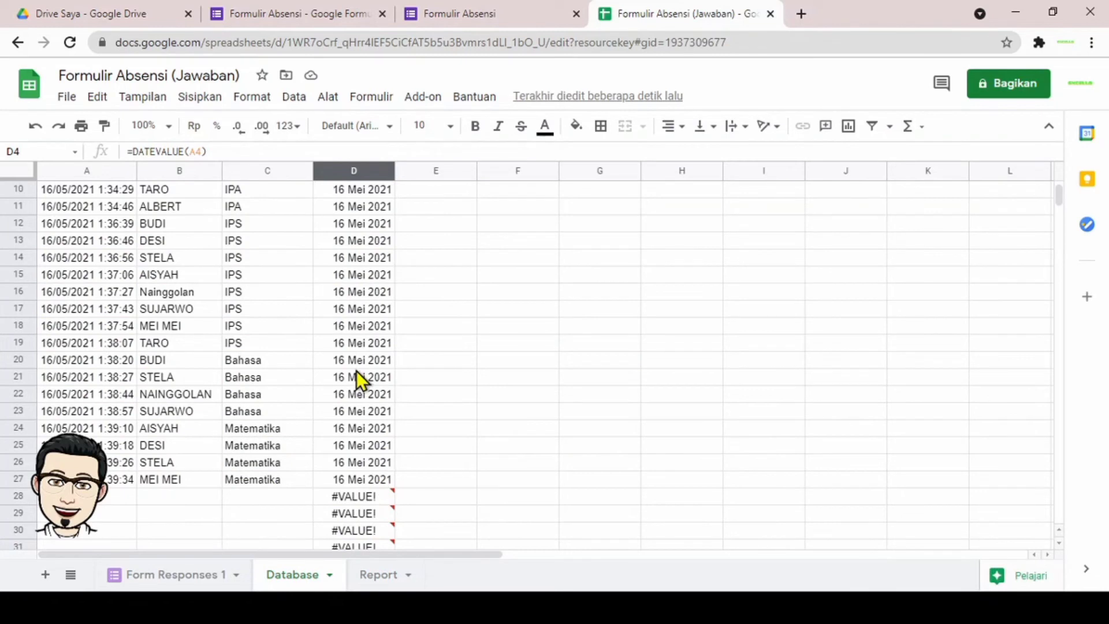
pyautogui.click(381, 575)
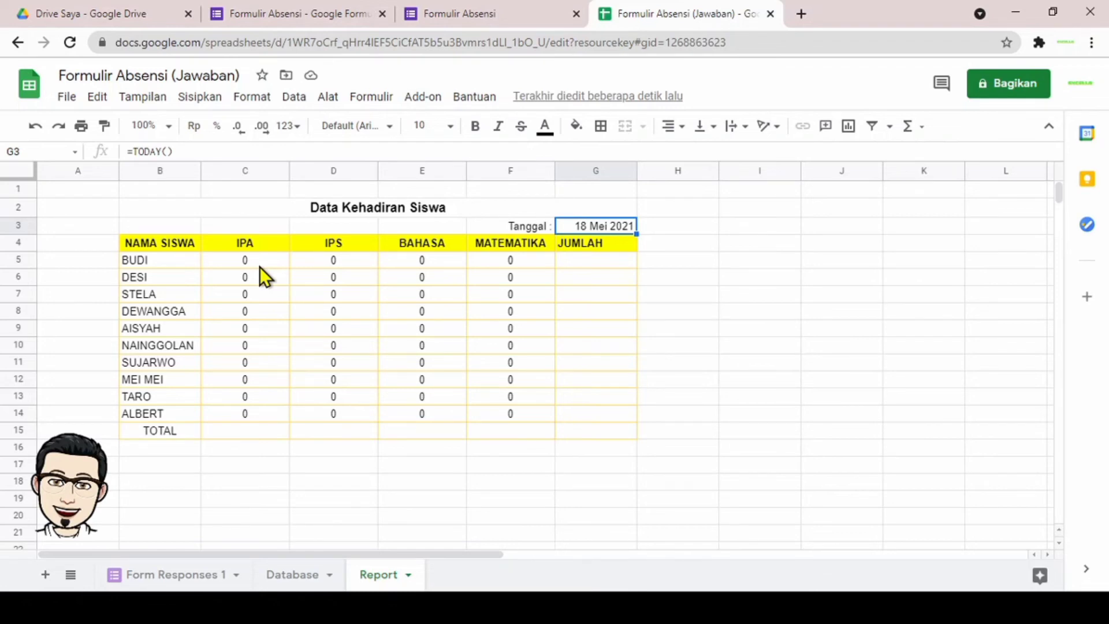
# Step: Submit another Formulir Absensi response with the student name copied from B5 and IPA as the subject
pyautogui.click(149, 262)
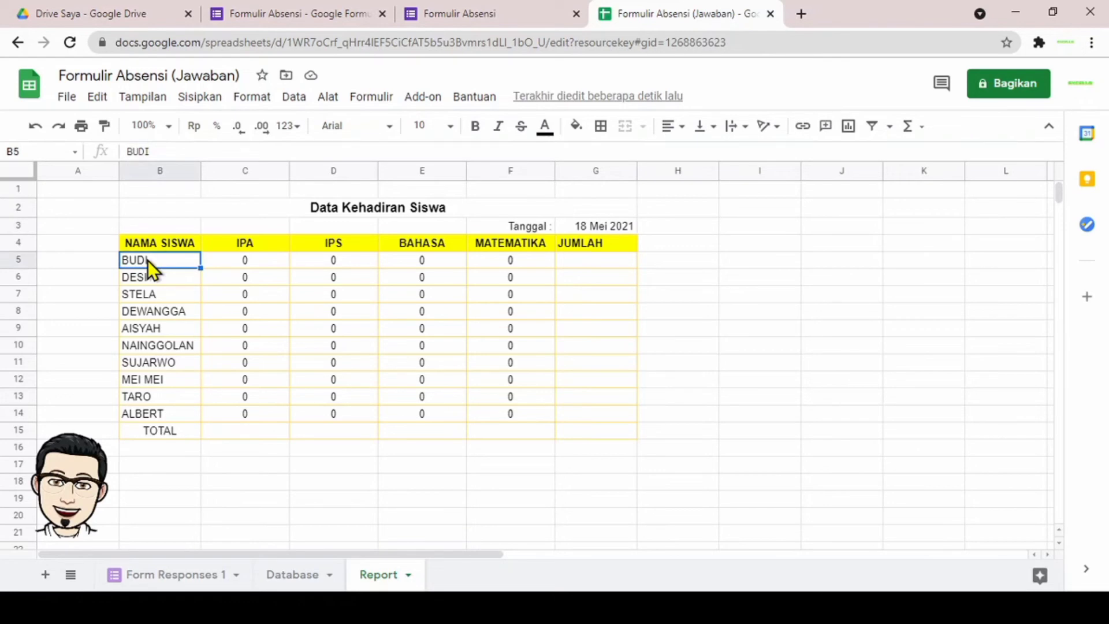
pyautogui.hotkey('ctrl', 'c')
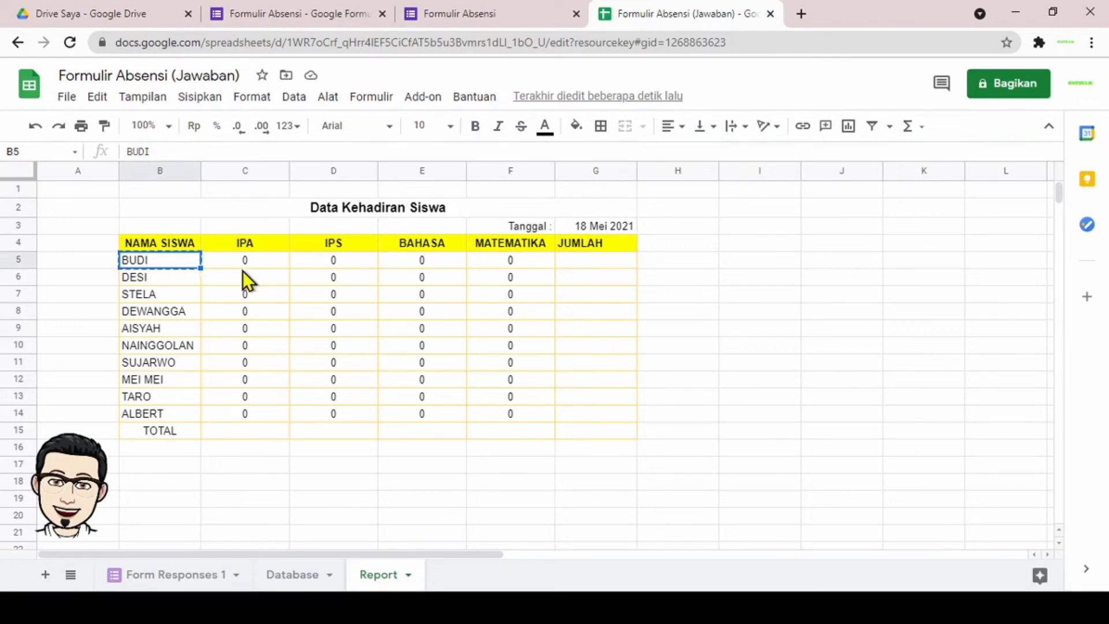
pyautogui.click(484, 13)
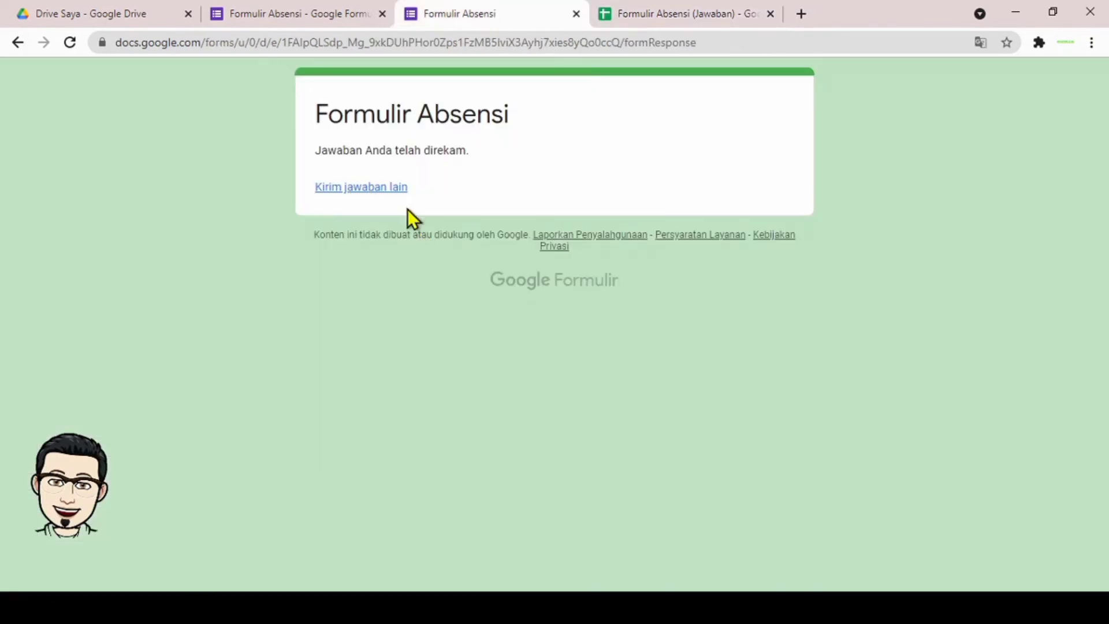
pyautogui.click(381, 189)
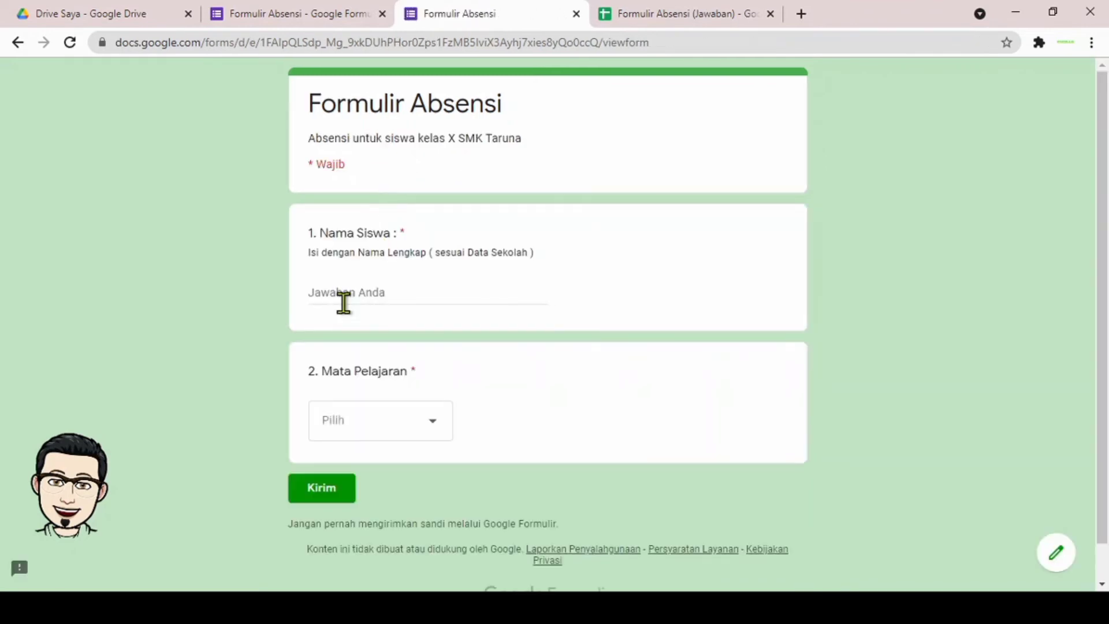
pyautogui.click(319, 298)
pyautogui.write('BUDI')
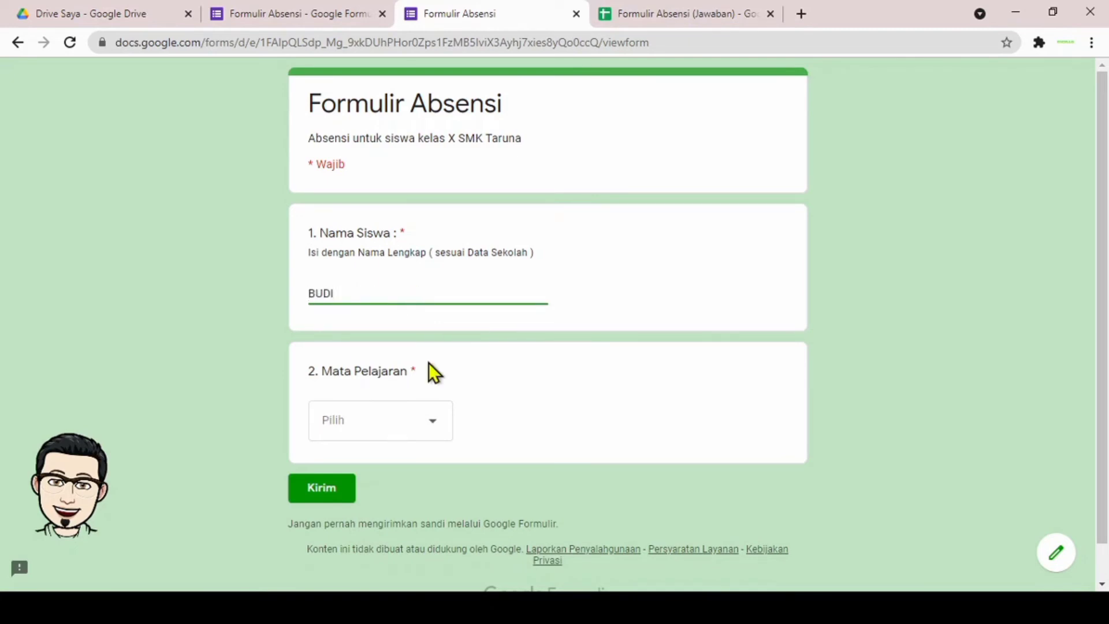
pyautogui.click(383, 428)
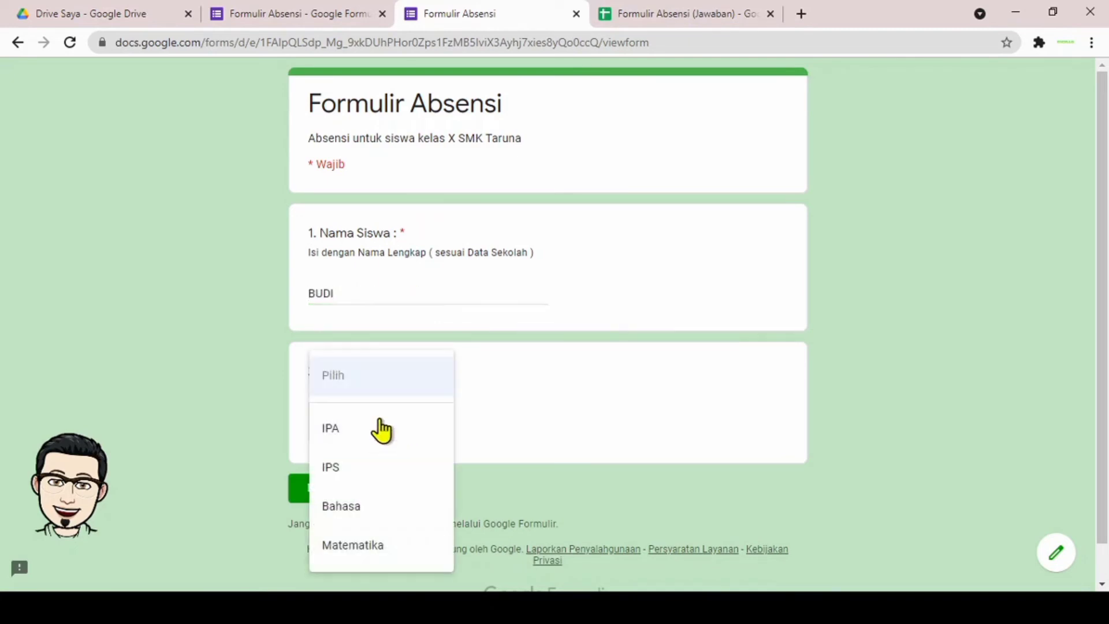
pyautogui.click(329, 429)
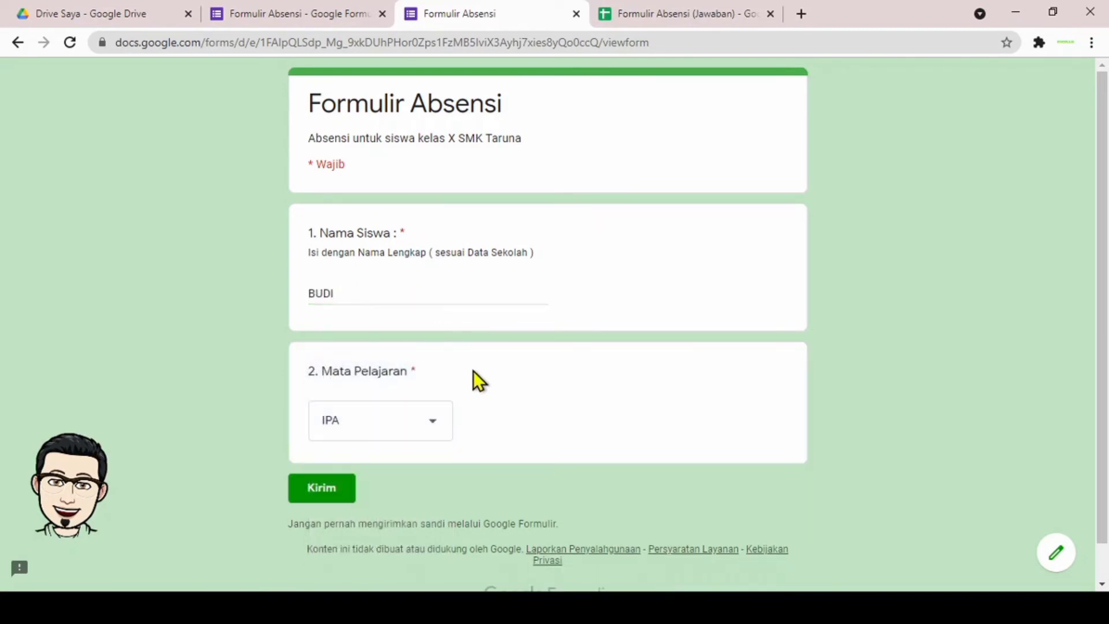
pyautogui.click(328, 492)
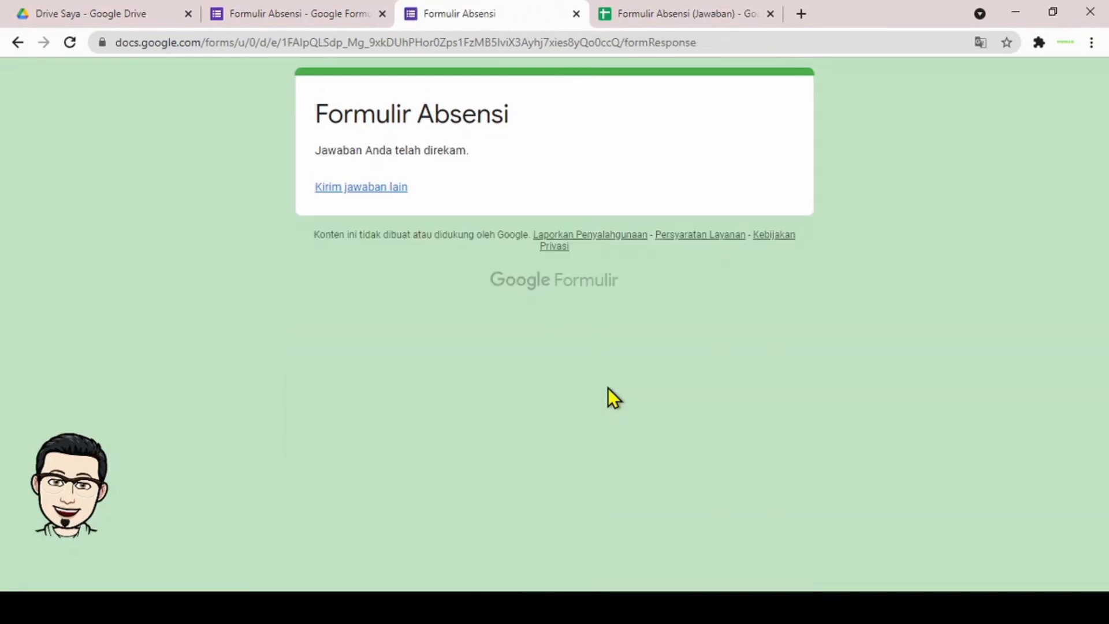
# Step: Back in the spreadsheet, check the first student's IPA count in C5 and the new response's row in the Database sheet
pyautogui.click(681, 14)
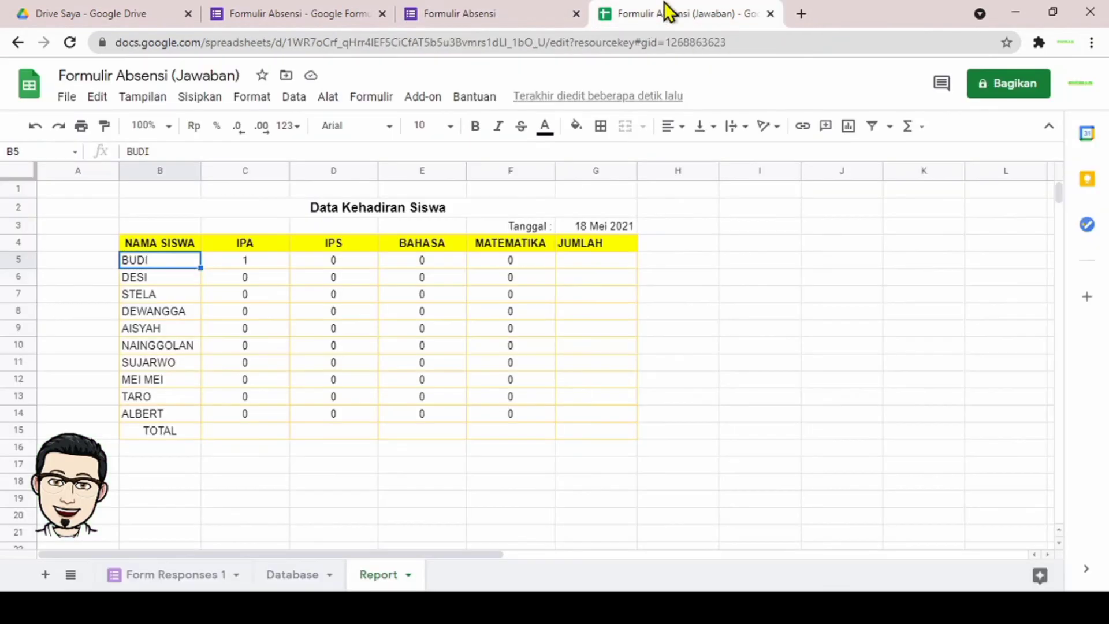
pyautogui.click(271, 261)
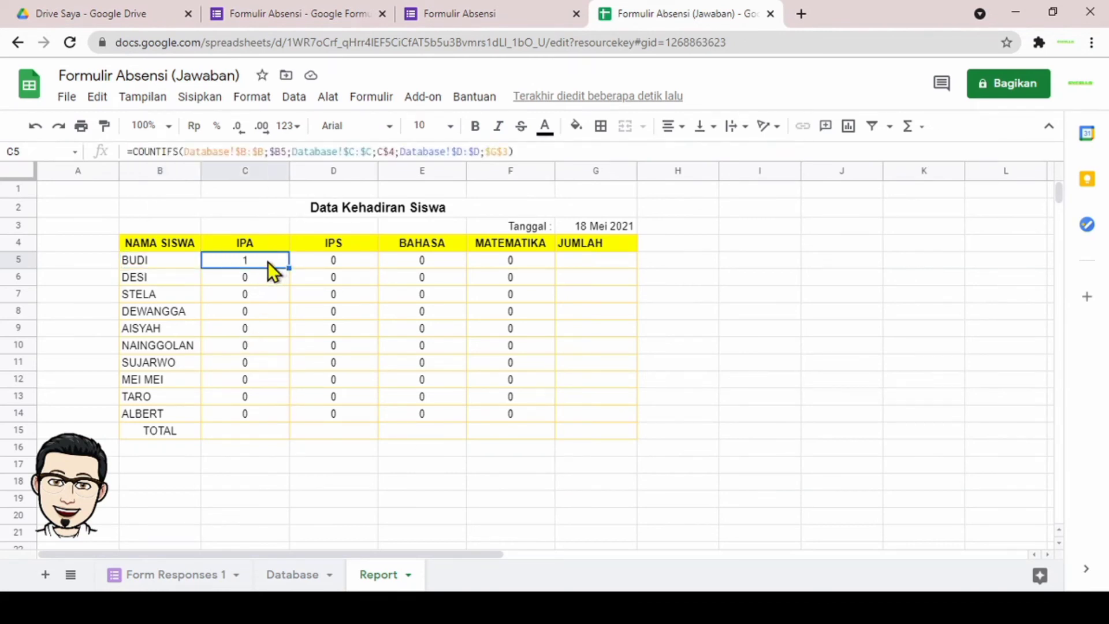
pyautogui.click(293, 575)
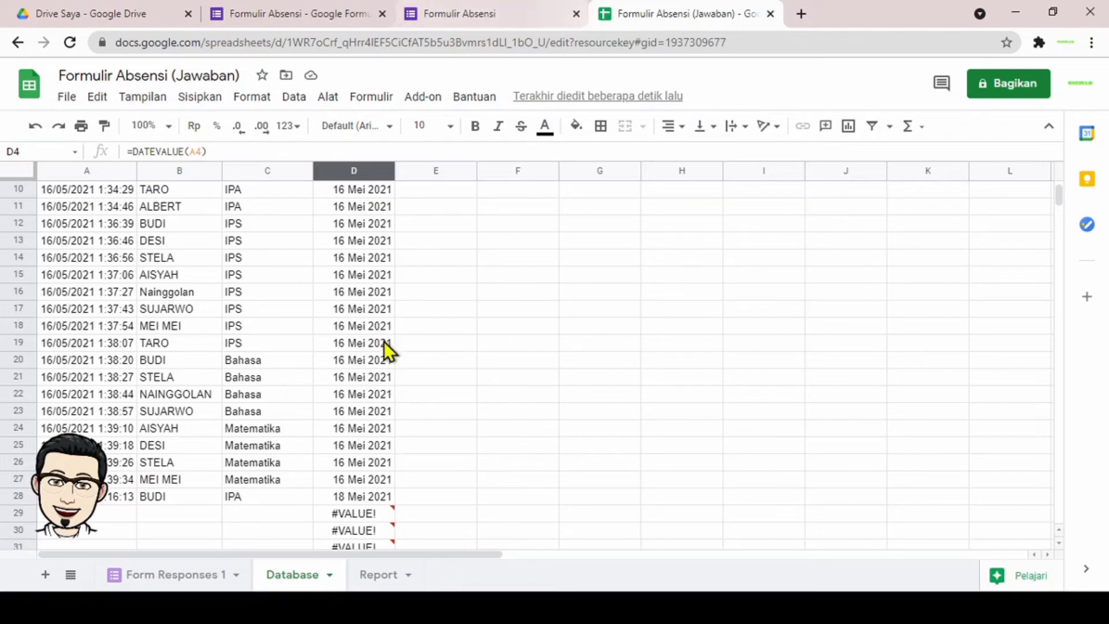
# Step: On the Report sheet, add a conditional format rule to C5:F14 for text exactly matching 0 (Teks sama persis)
pyautogui.click(377, 575)
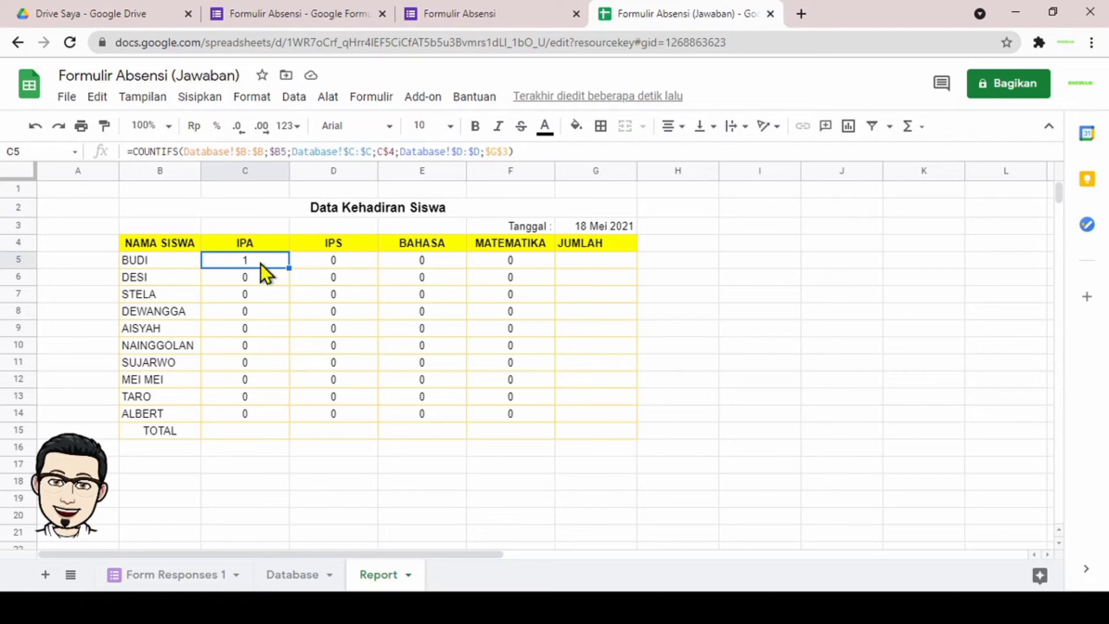
pyautogui.moveTo(261, 263); pyautogui.dragTo(529, 418)
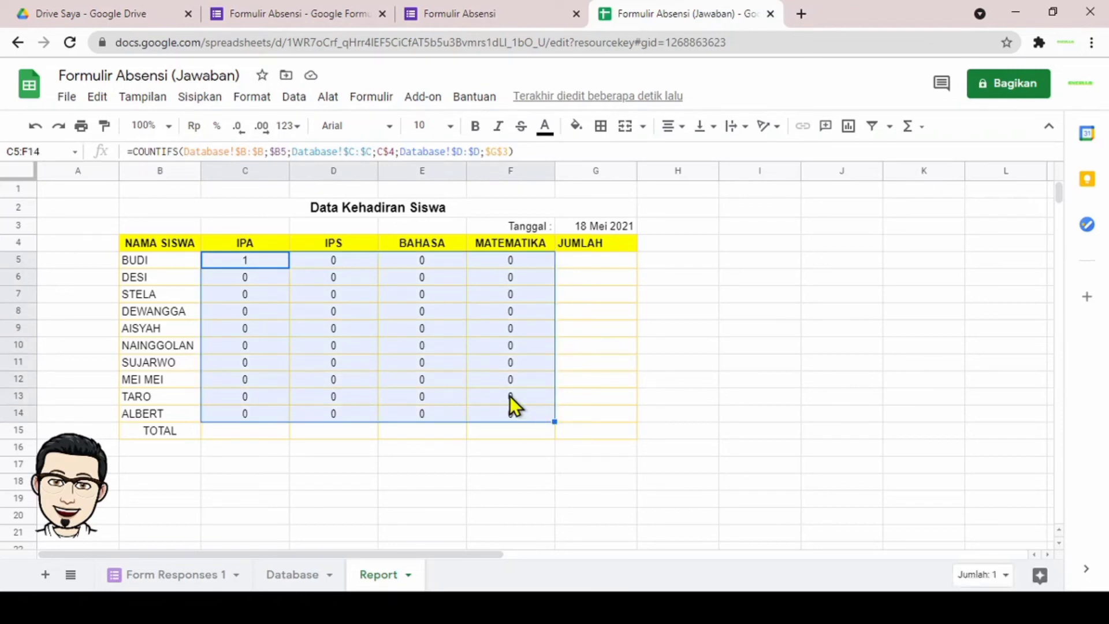
pyautogui.click(247, 102)
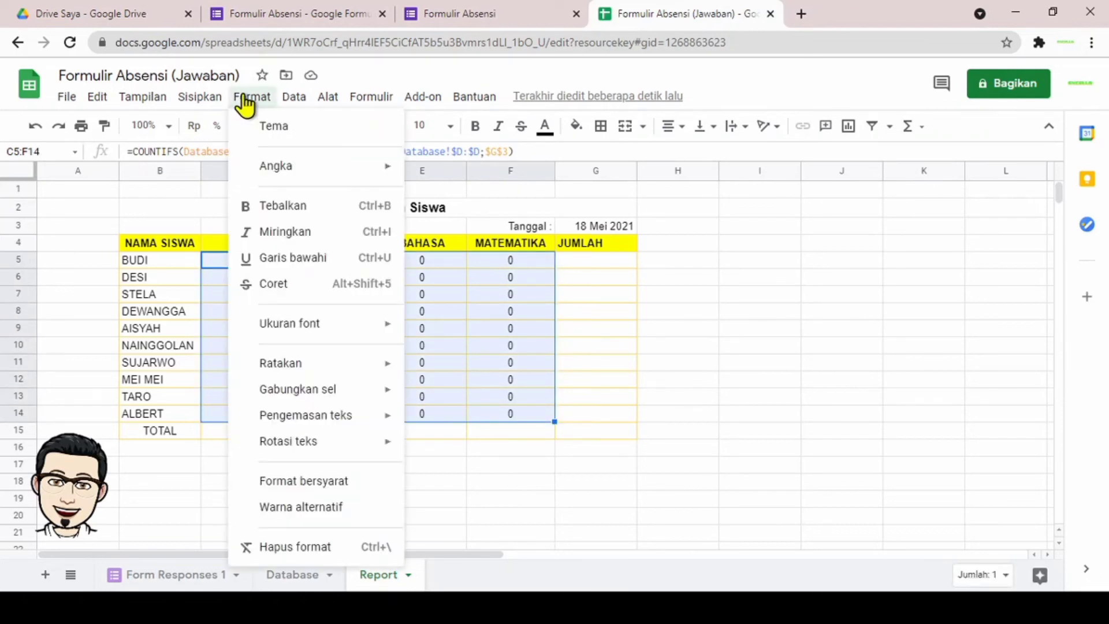
pyautogui.click(287, 485)
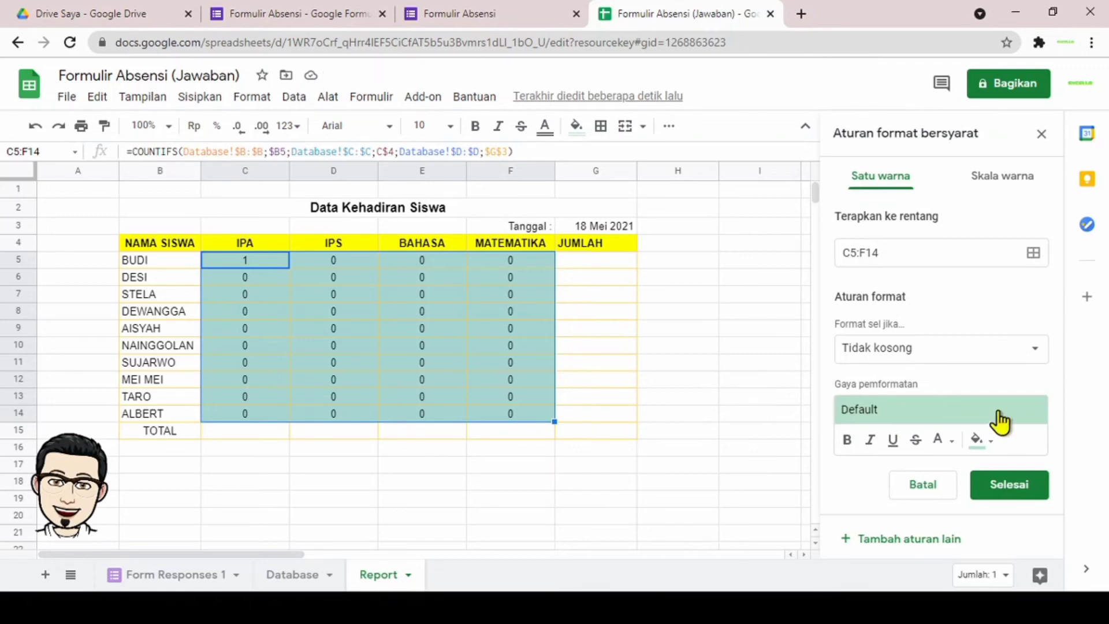
pyautogui.click(1034, 353)
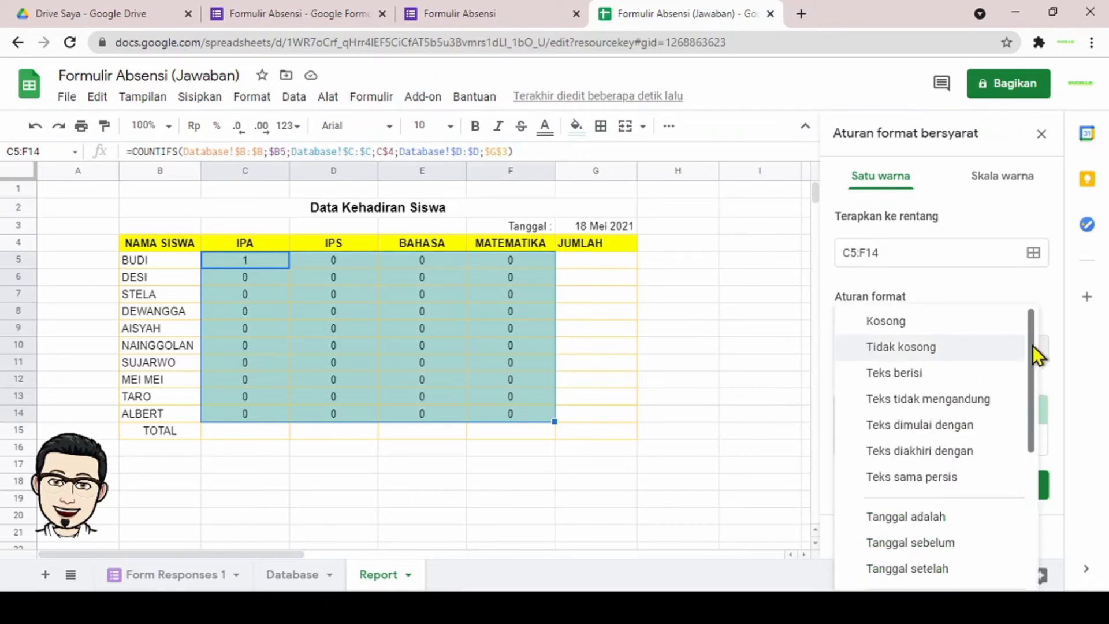
pyautogui.click(947, 487)
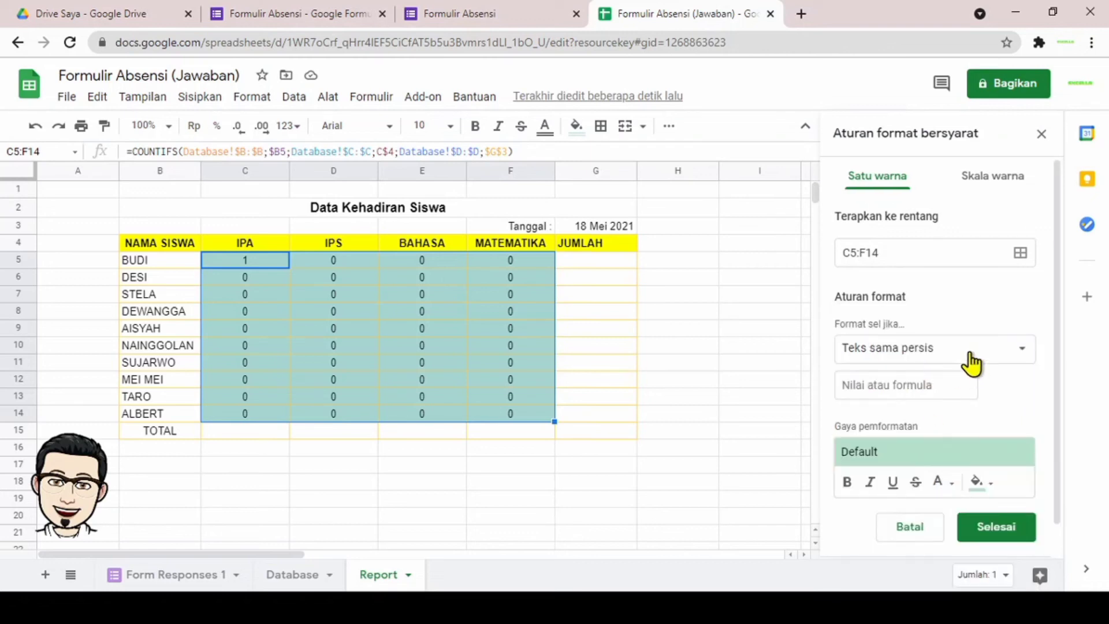
pyautogui.click(912, 386)
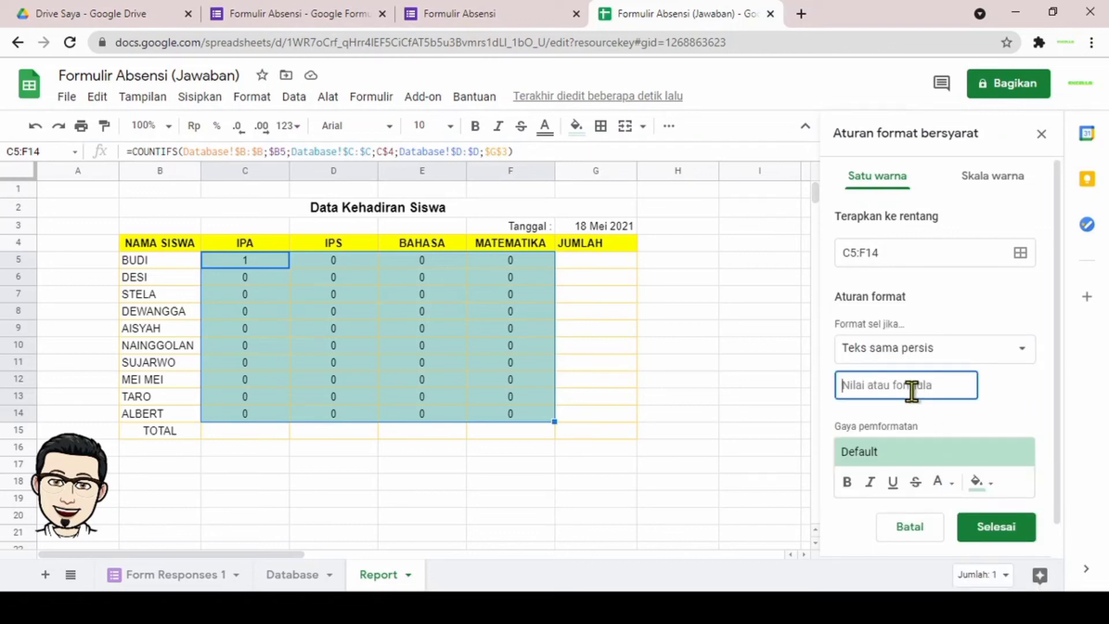
pyautogui.write('1')
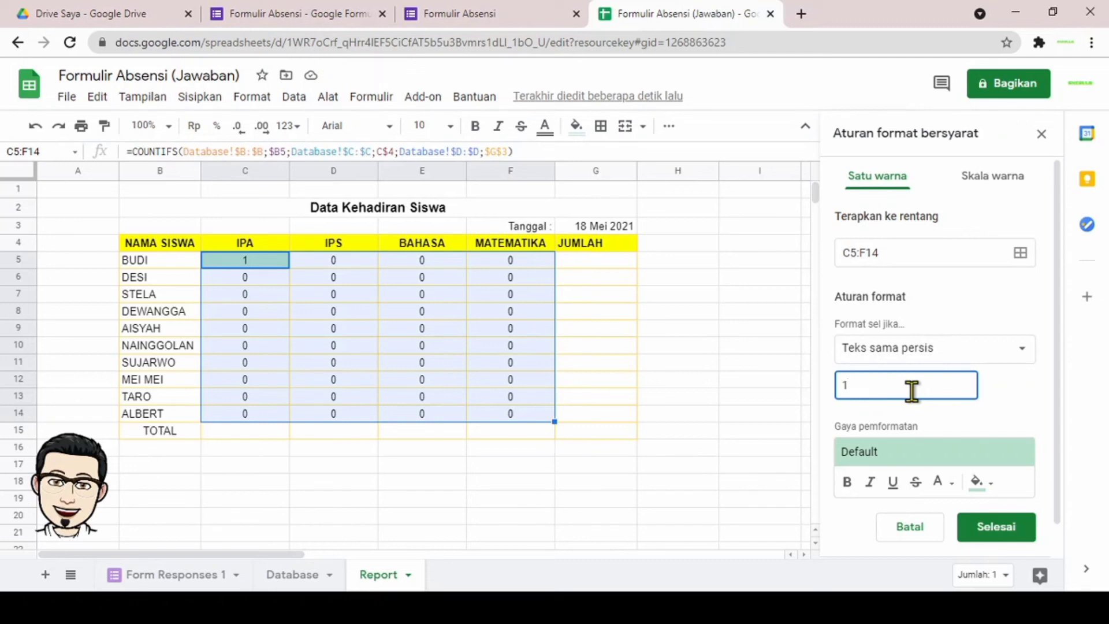
pyautogui.press('BackSpace')
pyautogui.write('0')
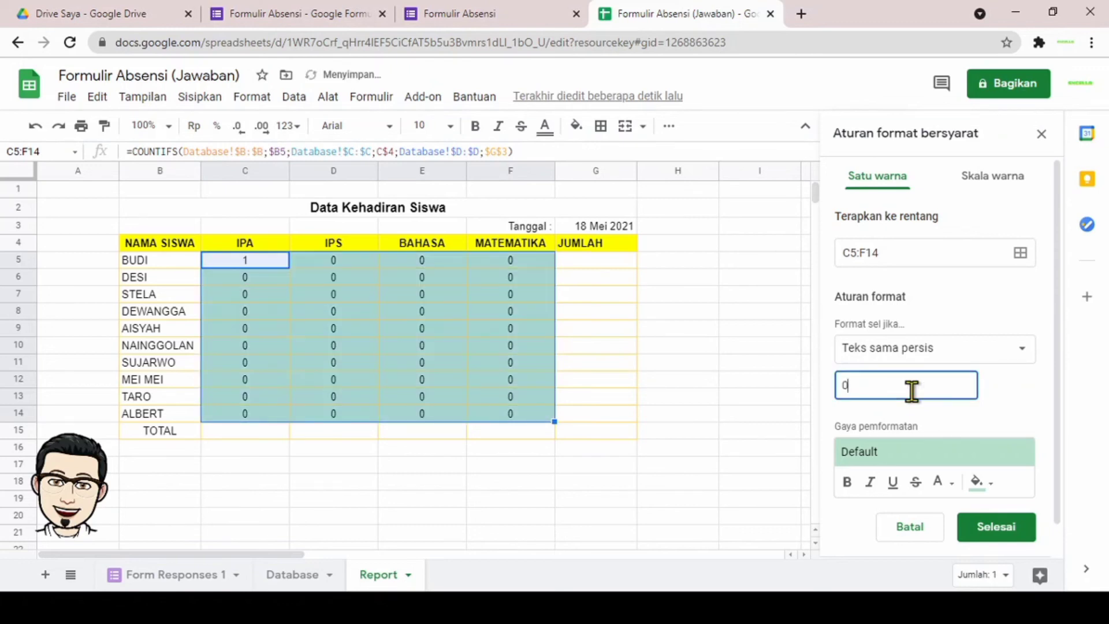
# Step: Give the rule for 0 a red fill and matching red text, and save the rule
pyautogui.click(989, 485)
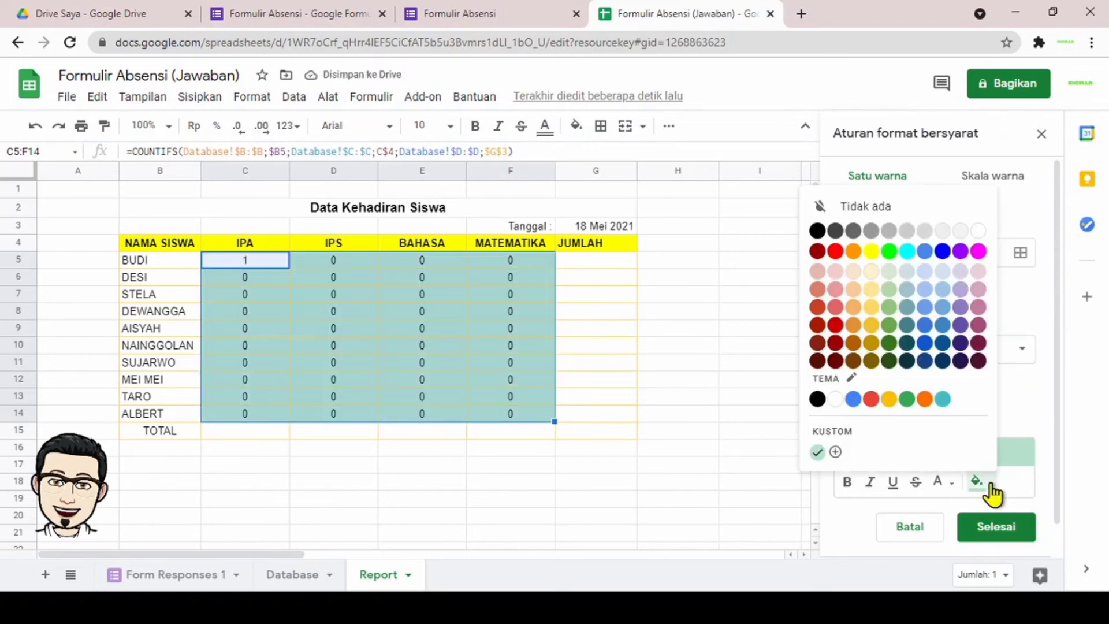
pyautogui.click(835, 251)
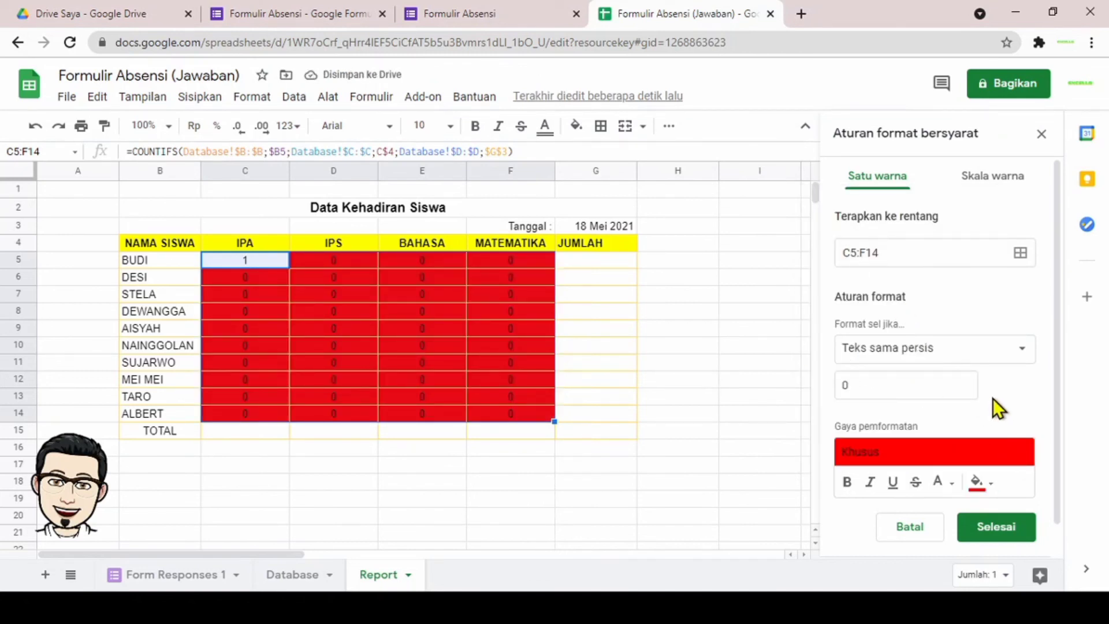
pyautogui.click(948, 480)
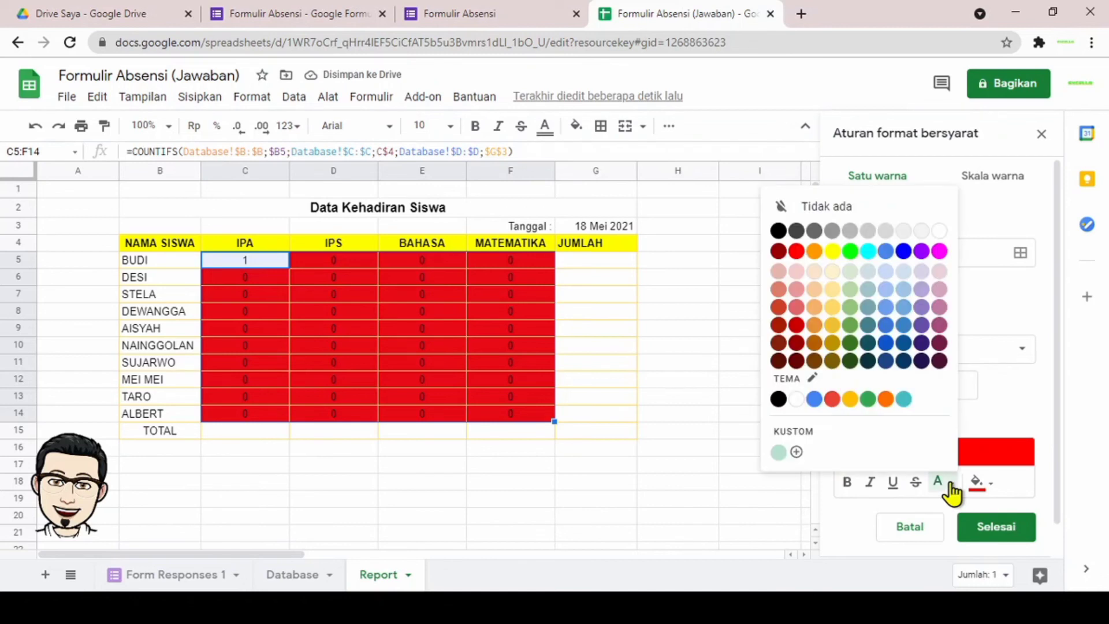
pyautogui.click(798, 252)
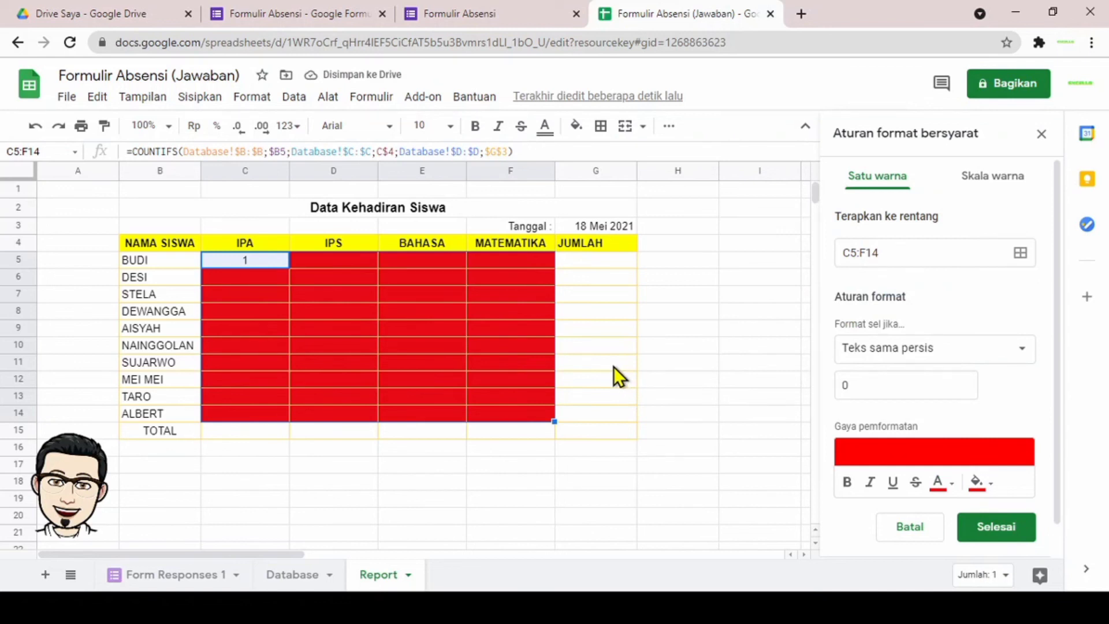
pyautogui.click(987, 528)
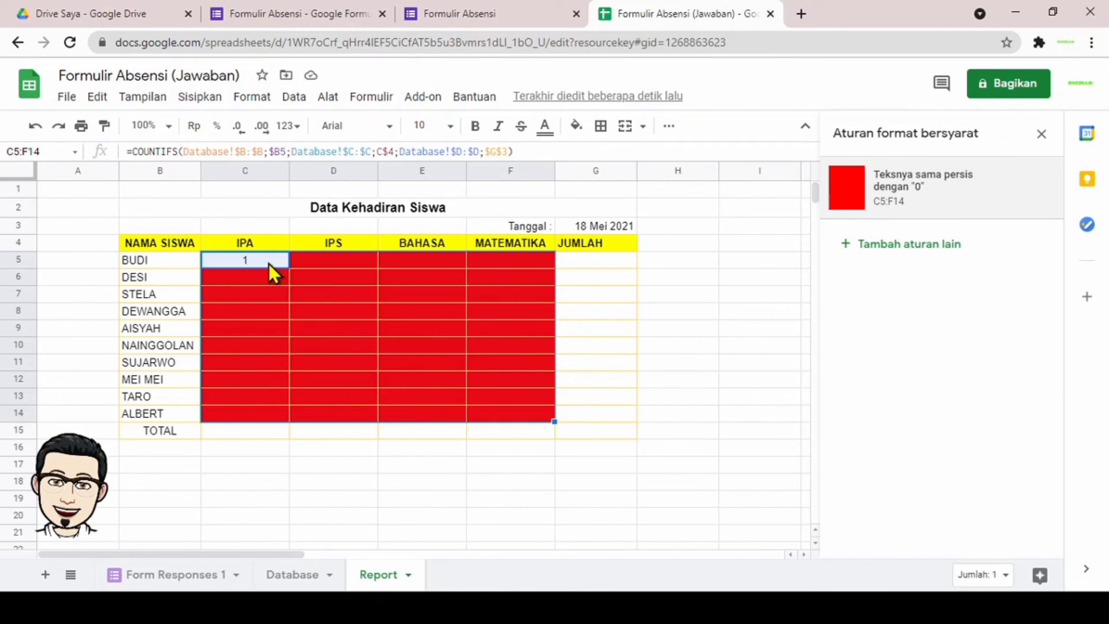
# Step: Set the regular fill colour of the count cells C5:F14 to bright green
pyautogui.moveTo(255, 258); pyautogui.dragTo(525, 415)
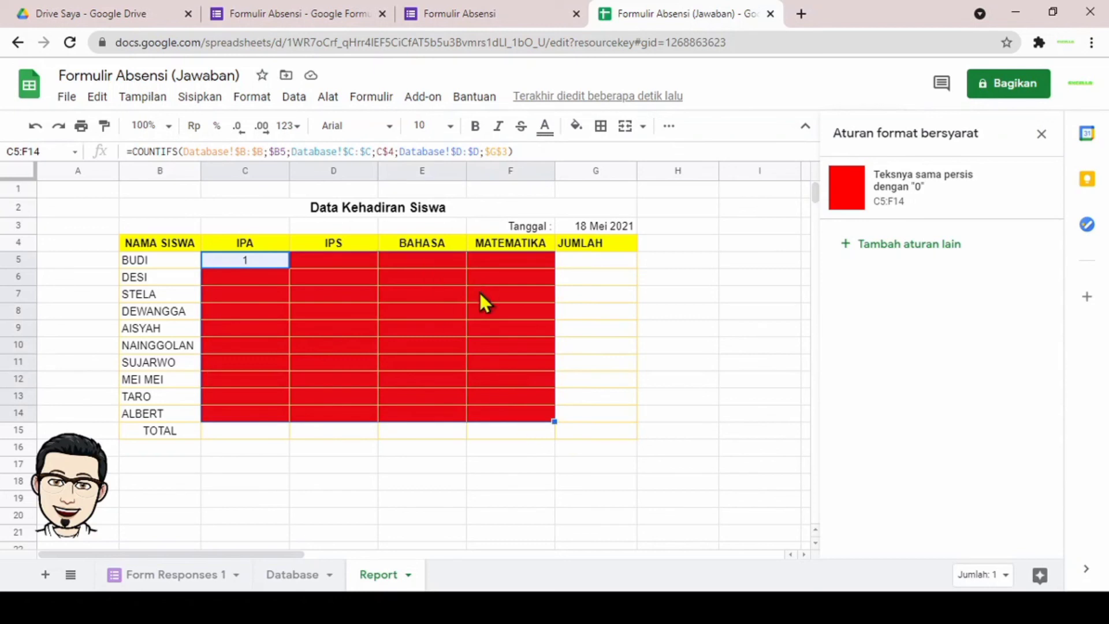
pyautogui.click(576, 126)
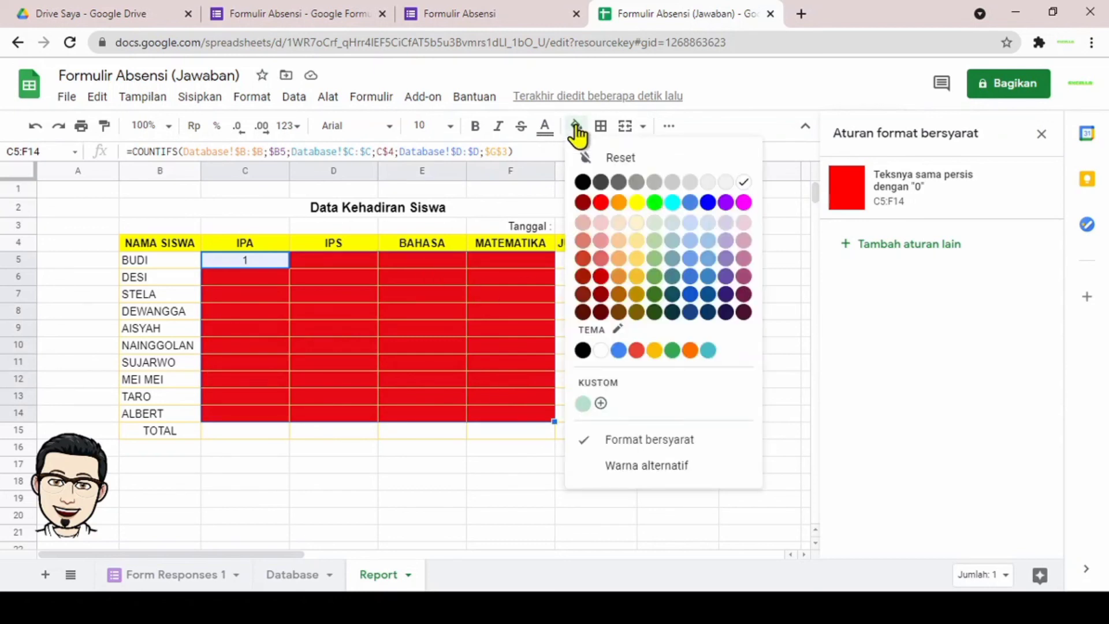
pyautogui.click(655, 203)
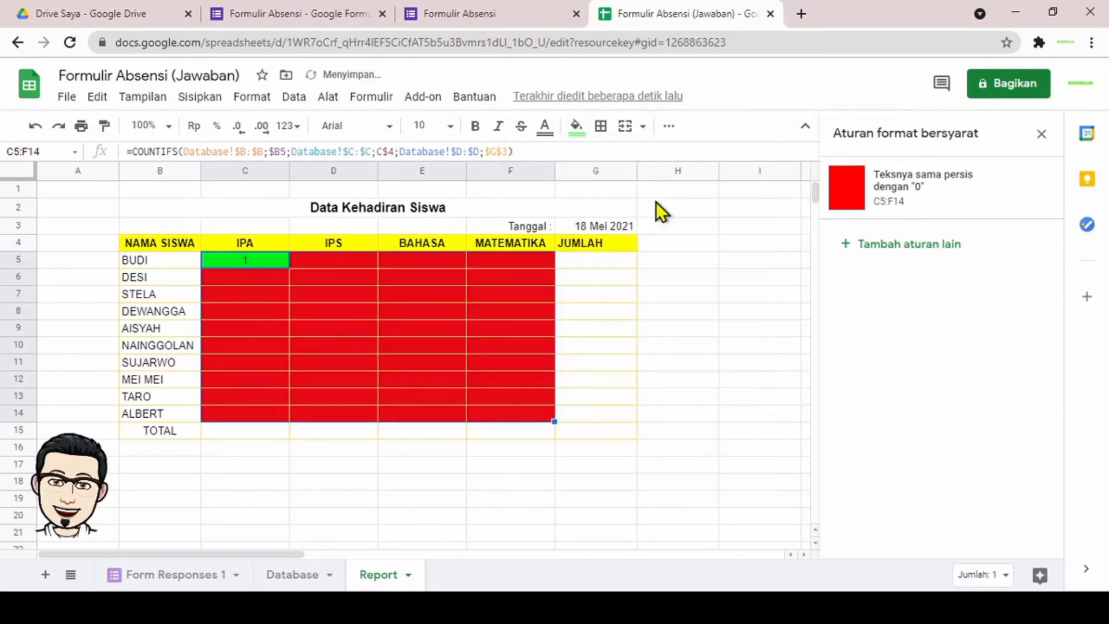
pyautogui.click(371, 280)
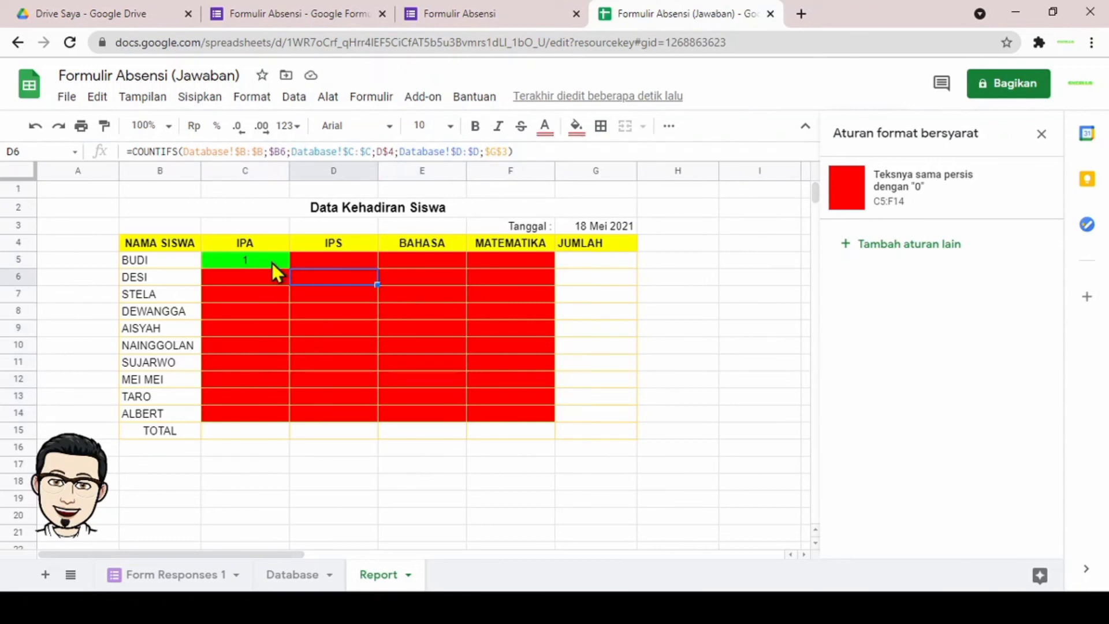
# Step: Set the regular text colour of C5:F14 to the same bright green as the fill
pyautogui.moveTo(267, 259); pyautogui.dragTo(523, 410)
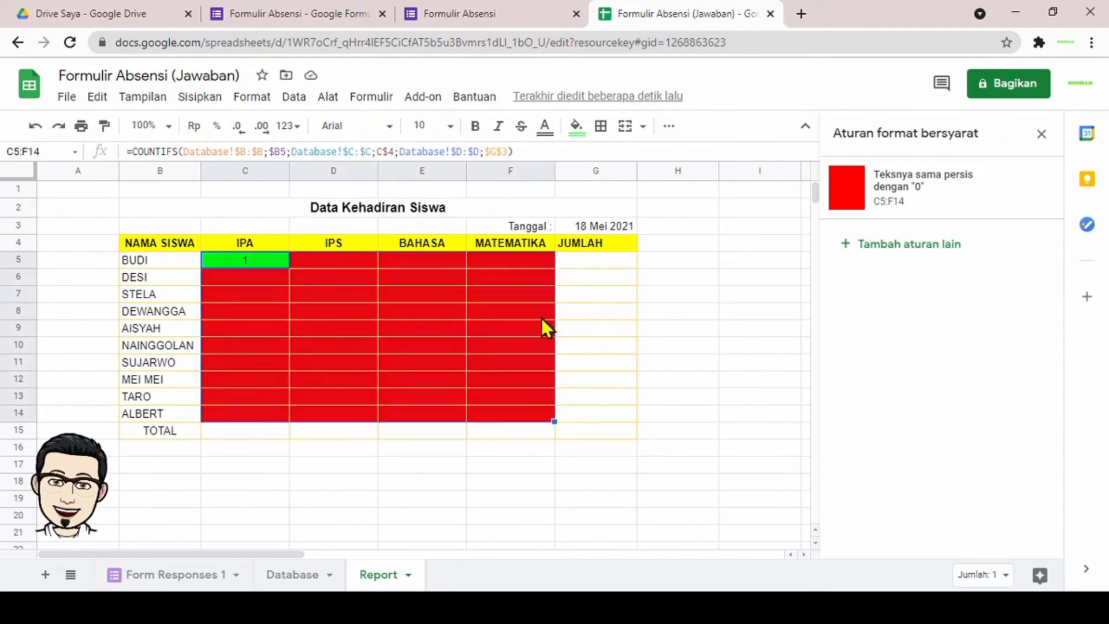
pyautogui.click(544, 129)
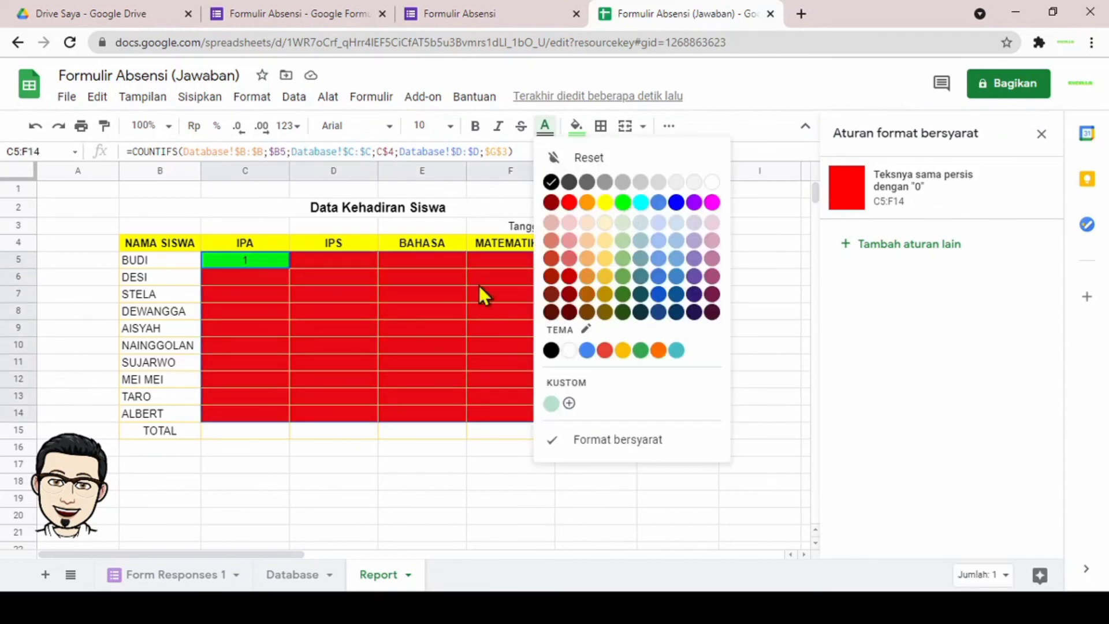
pyautogui.click(623, 202)
pyautogui.click(327, 308)
pyautogui.click(251, 261)
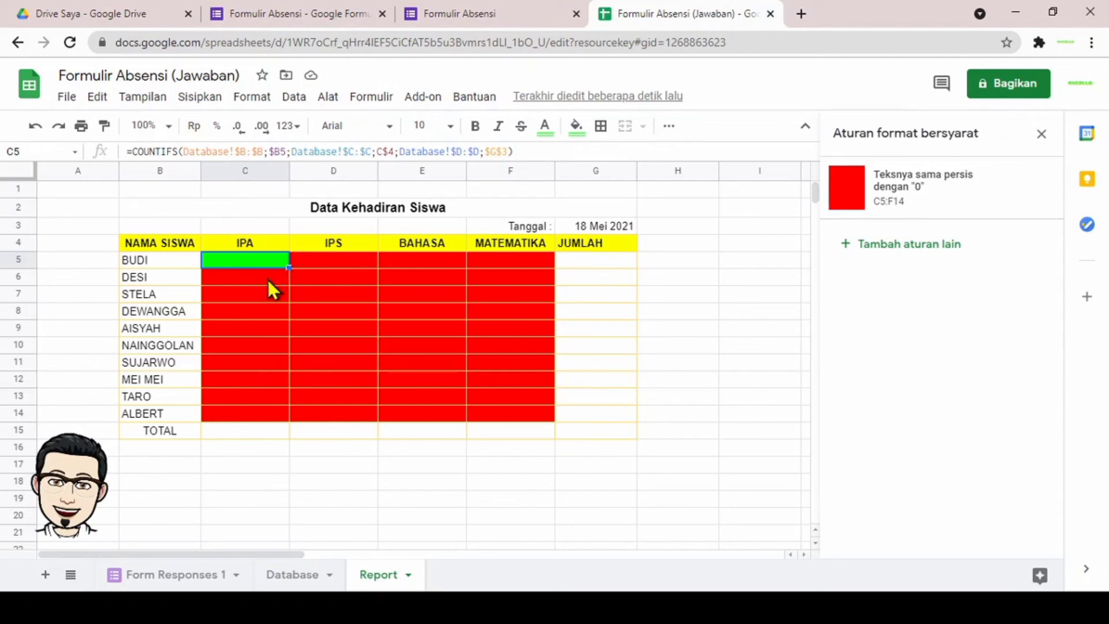
# Step: Submit a Formulir Absensi response with the student name copied from B8 and Bahasa as the subject, and return to the Report sheet
pyautogui.click(162, 312)
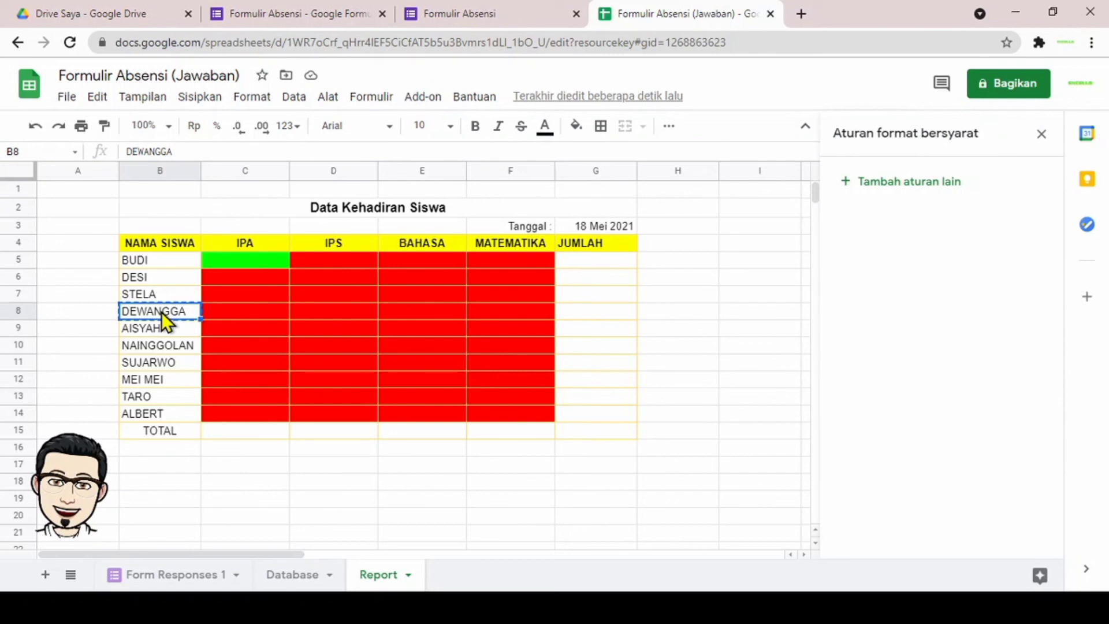
pyautogui.click(450, 13)
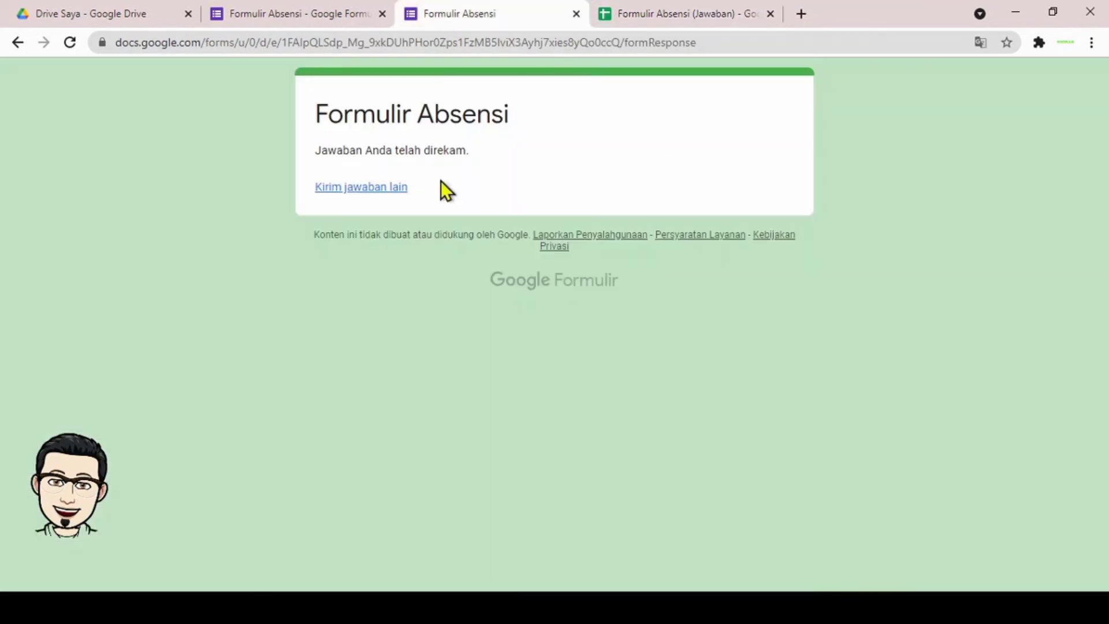
pyautogui.click(382, 190)
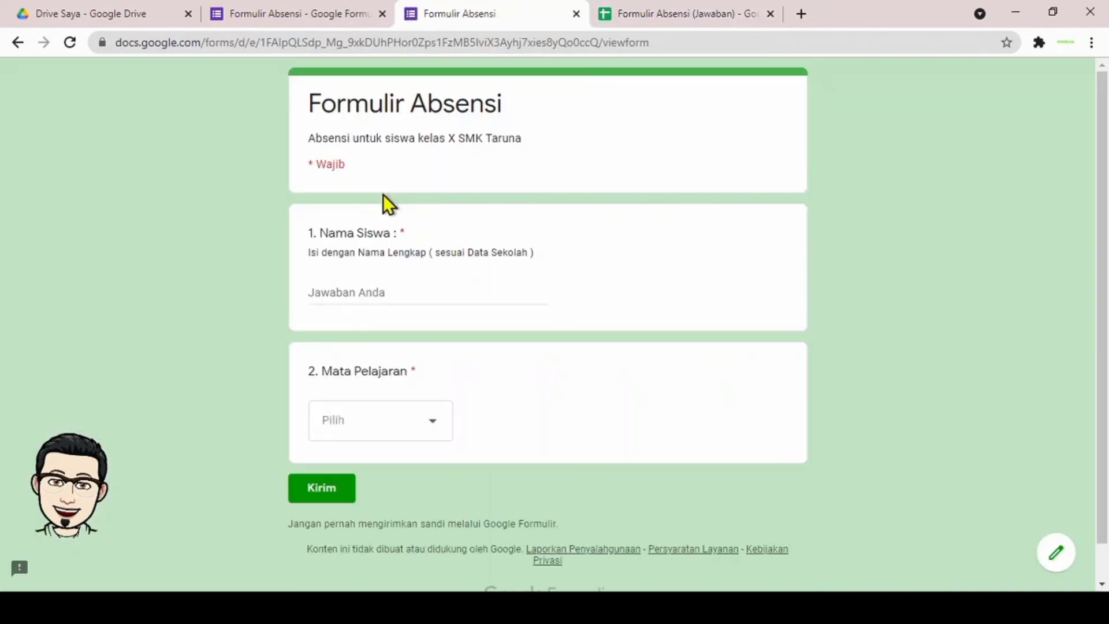
pyautogui.click(364, 294)
pyautogui.write('DEWANGGA')
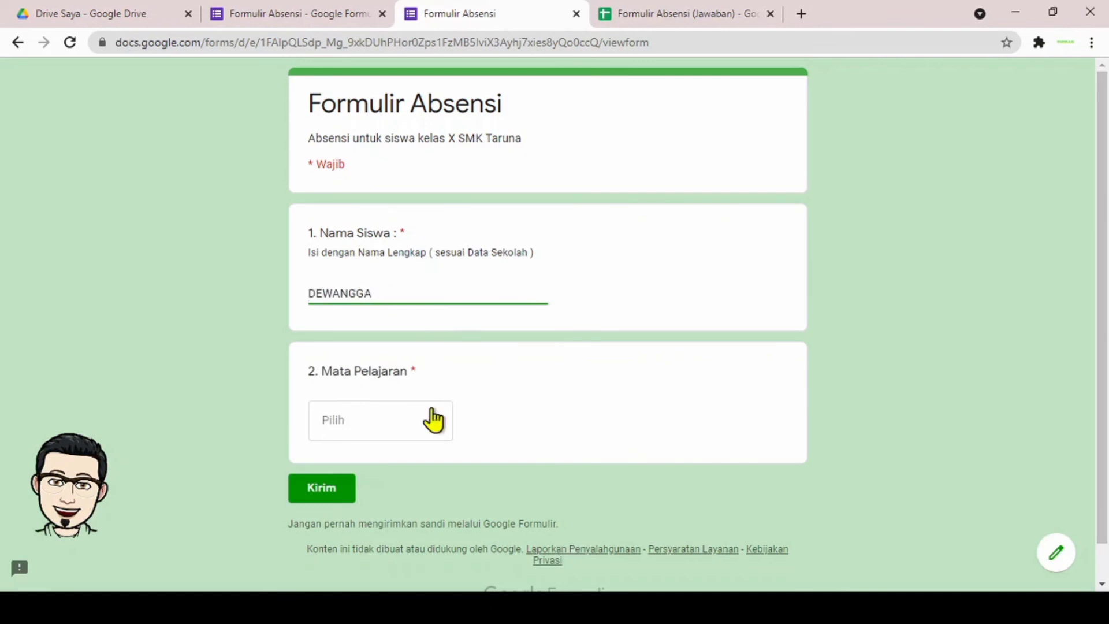
pyautogui.click(395, 426)
pyautogui.click(352, 508)
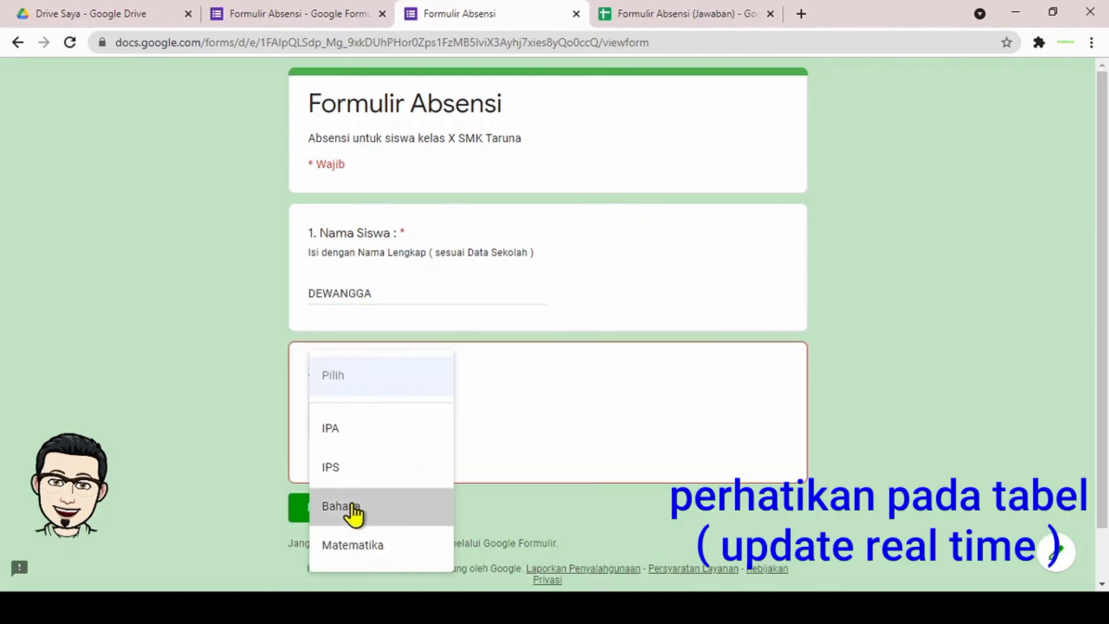
pyautogui.click(329, 500)
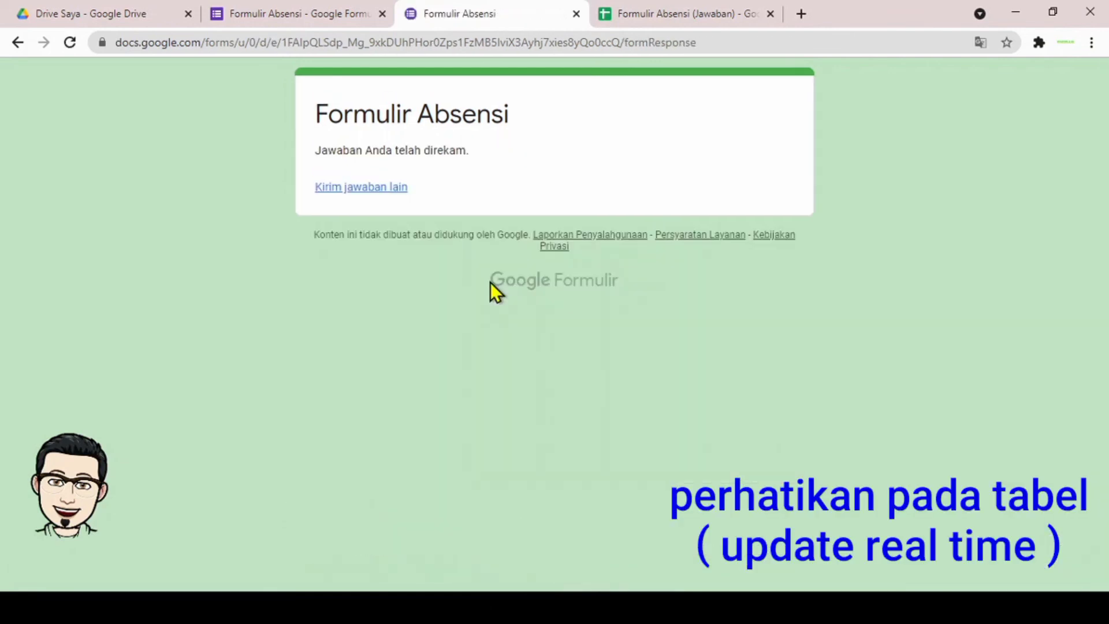
pyautogui.click(688, 28)
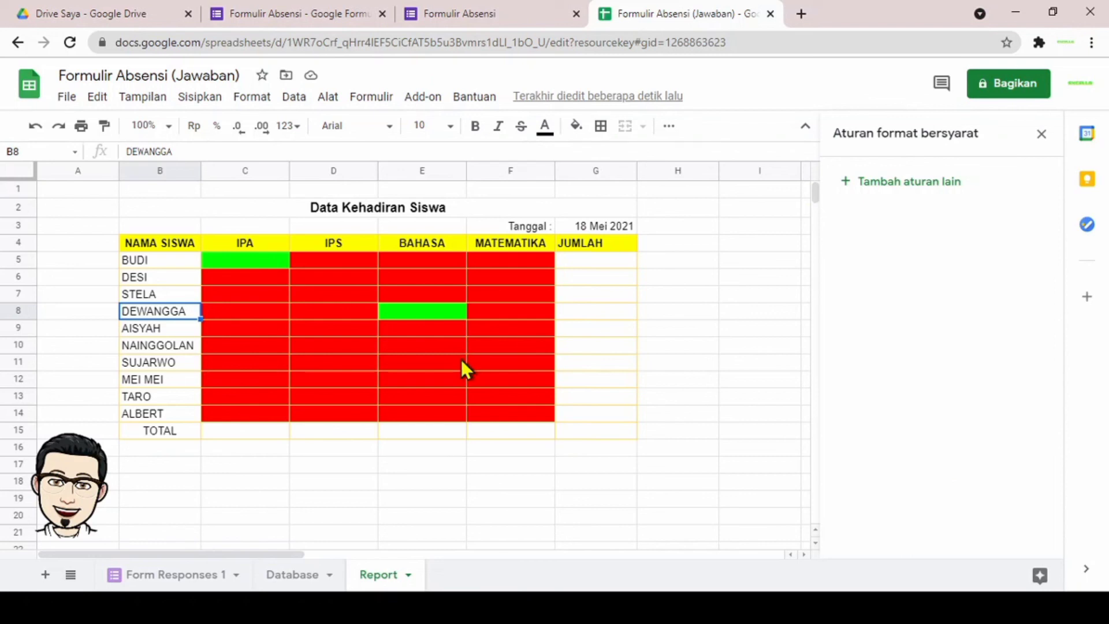
# Step: Sum C5:F5 in the JUMLAH cell G5 with SUM and copy the formula down to G15
pyautogui.click(591, 260)
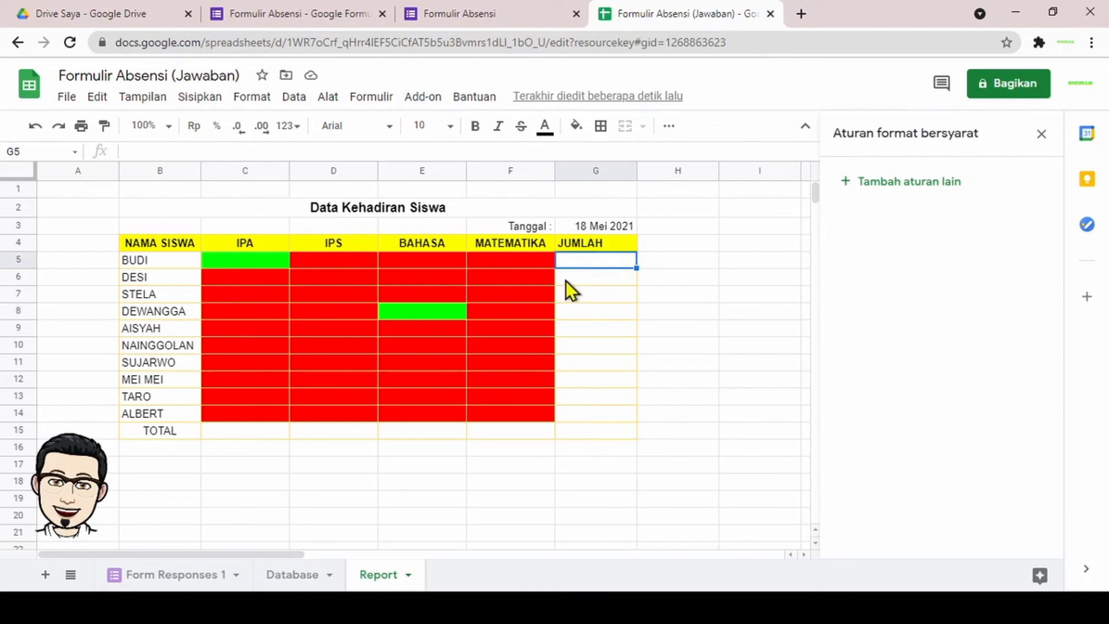
pyautogui.write('=su')
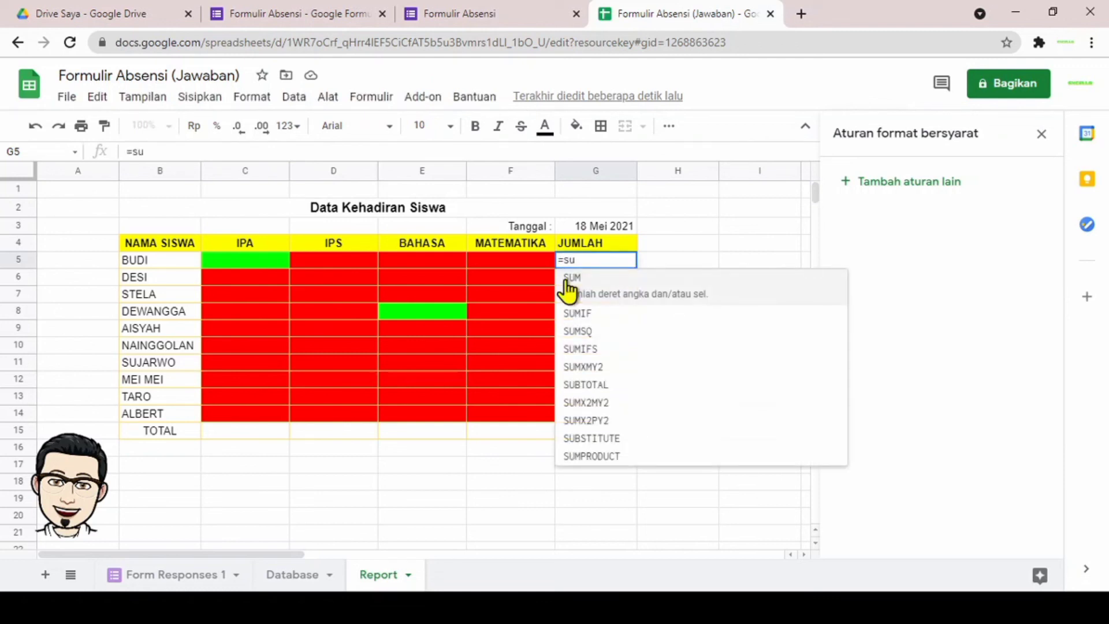
pyautogui.click(569, 283)
pyautogui.moveTo(253, 259); pyautogui.dragTo(476, 265)
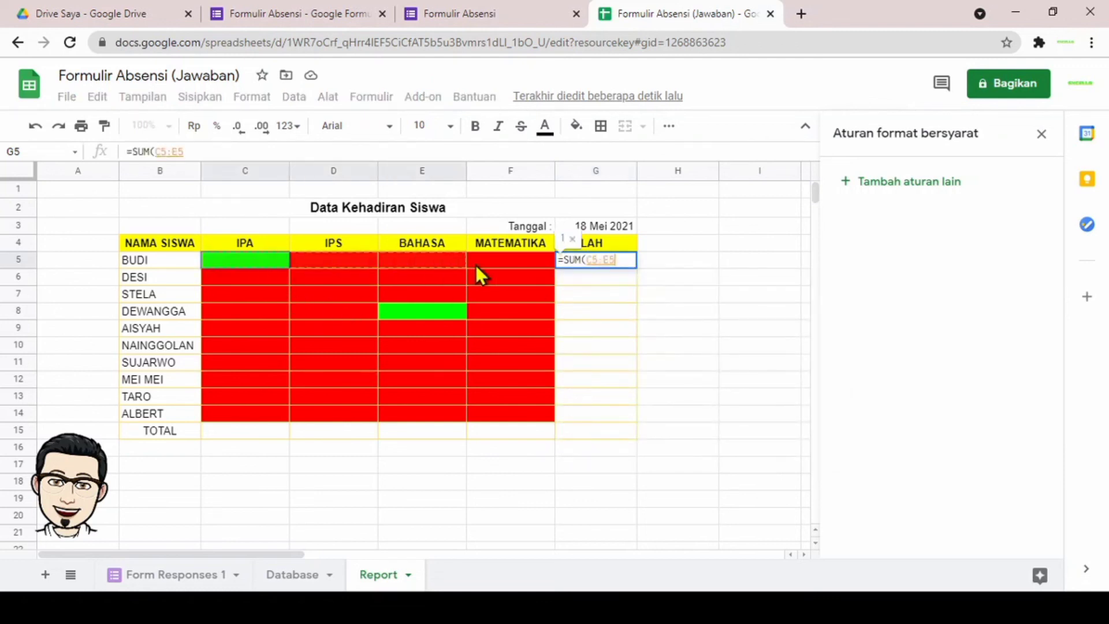
pyautogui.press('Return')
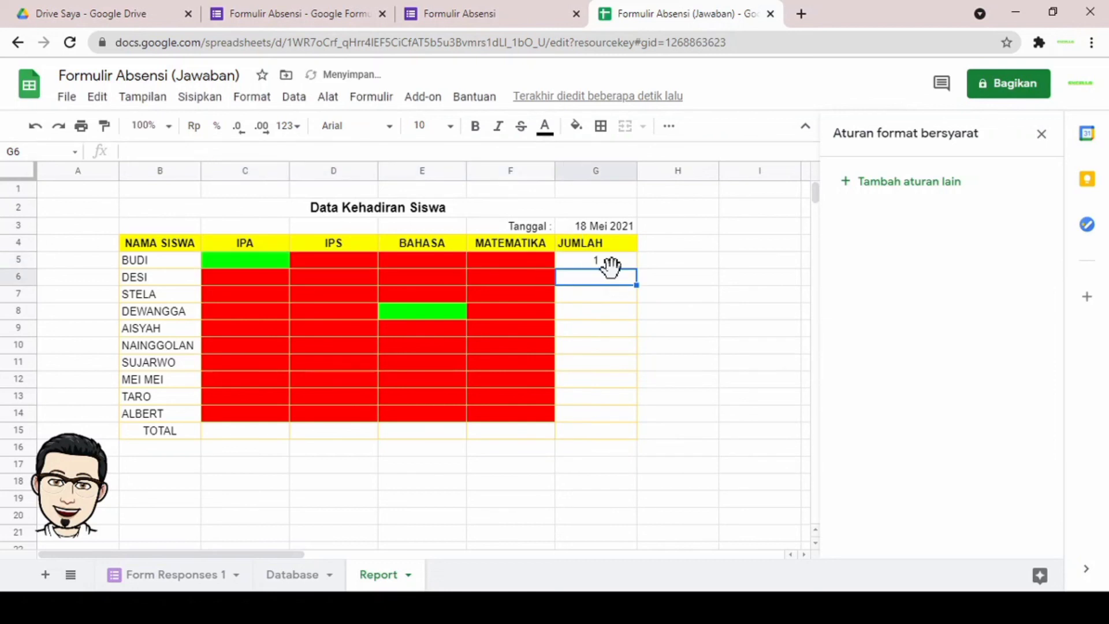
pyautogui.click(611, 262)
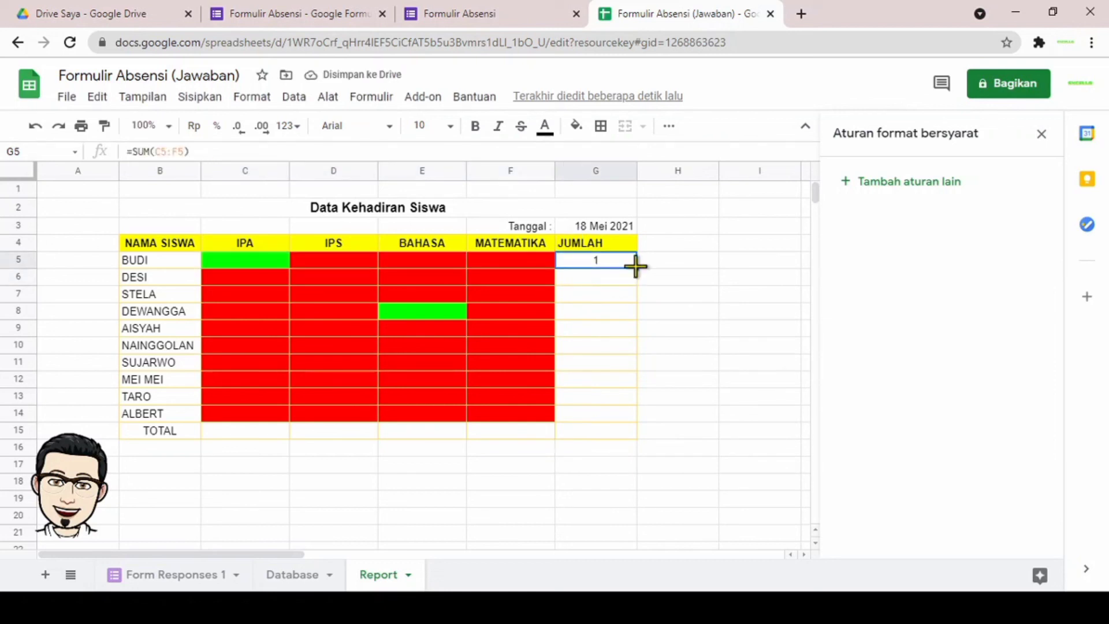
pyautogui.moveTo(635, 266); pyautogui.dragTo(636, 433)
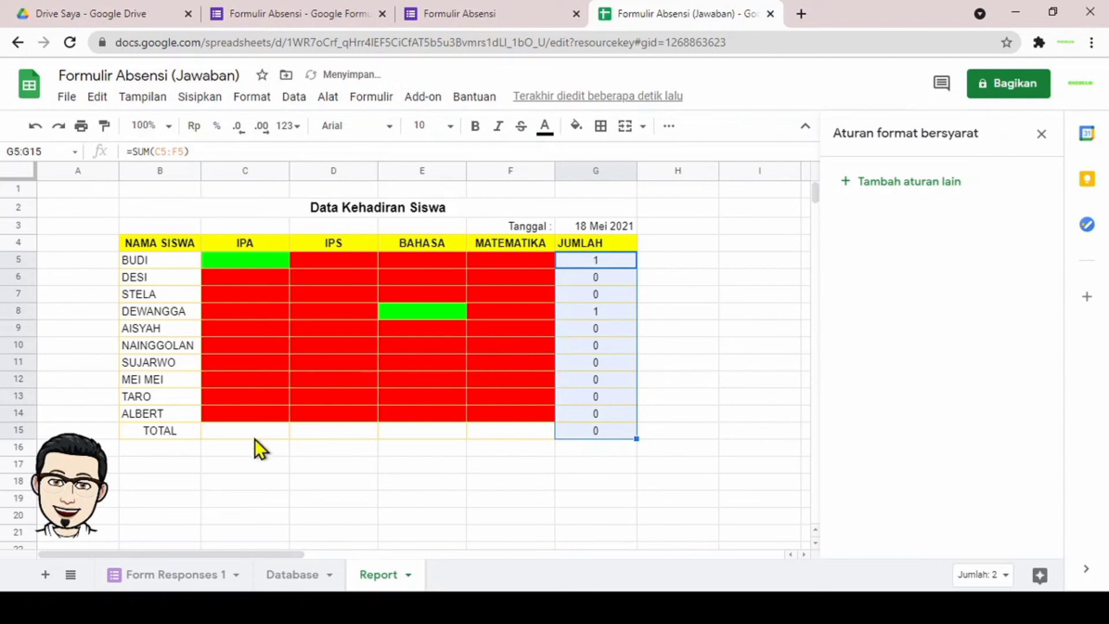
# Step: Sum C5:C14 in the TOTAL cell C15 with SUM and copy the formula across to F15
pyautogui.click(230, 432)
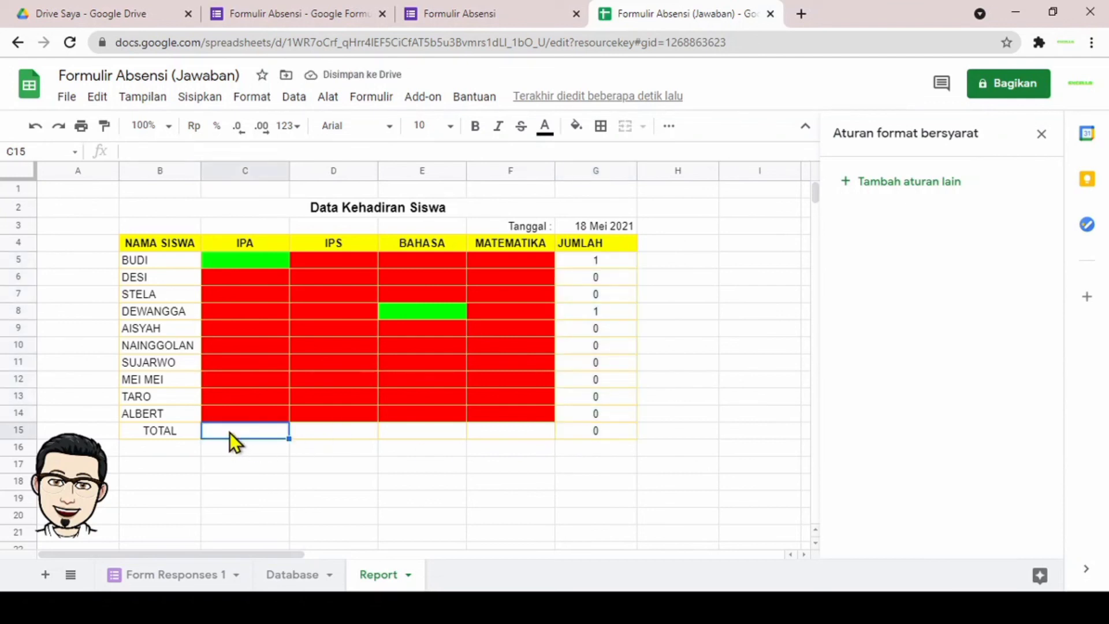
pyautogui.write('=SUM(')
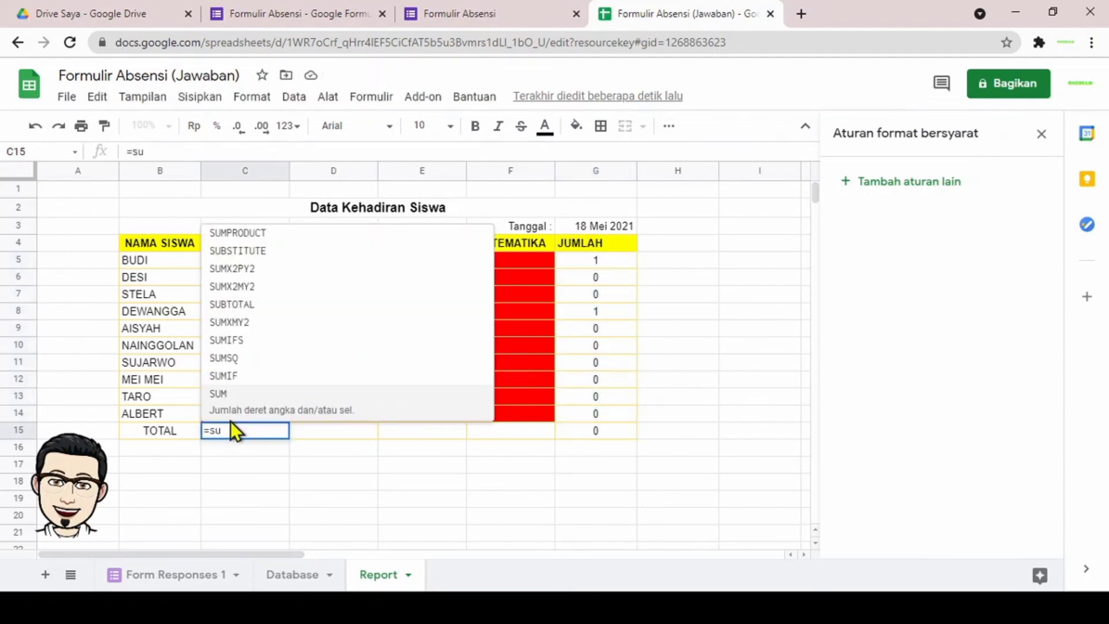
pyautogui.moveTo(247, 262); pyautogui.dragTo(254, 417)
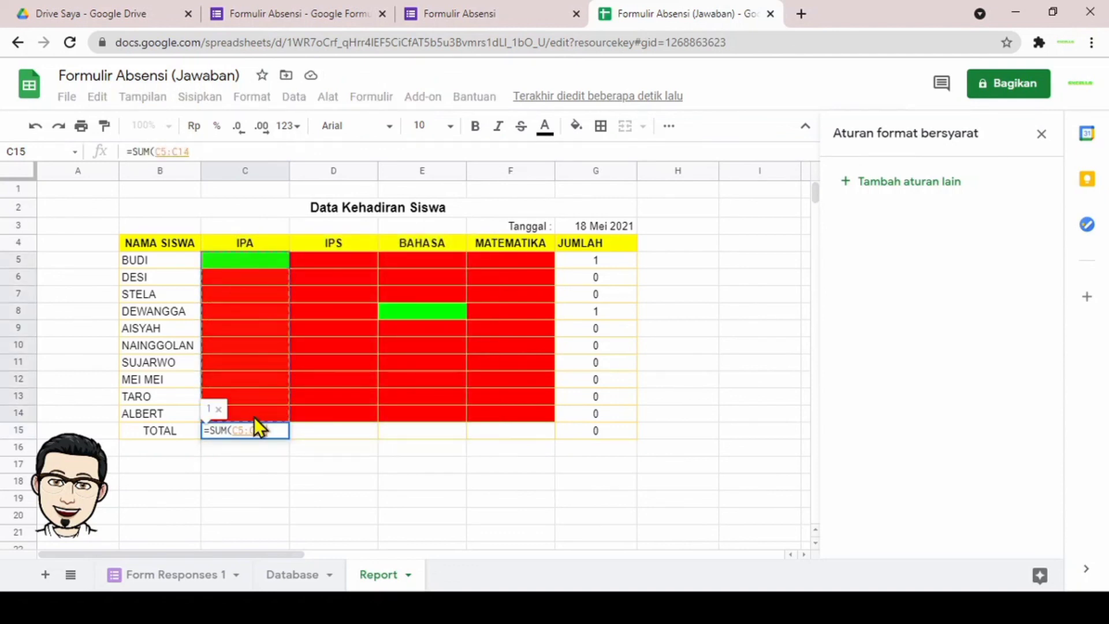
pyautogui.press('Return')
pyautogui.click(259, 431)
pyautogui.moveTo(289, 438); pyautogui.dragTo(510, 445)
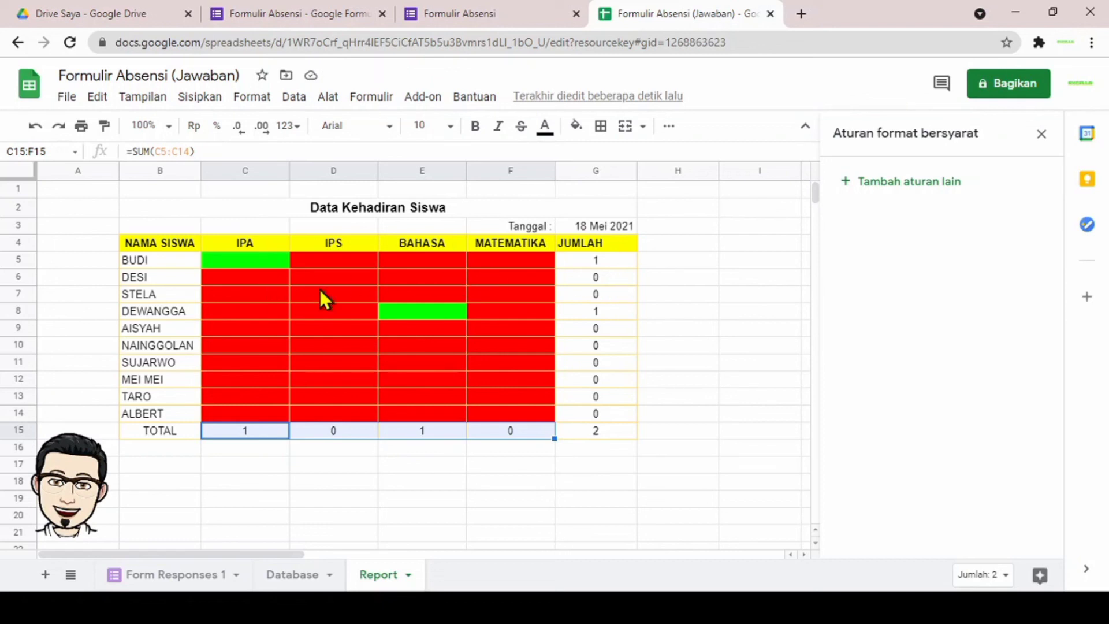
# Step: Check the JUMLAH sums in G5 and G8, and close the conditional formatting rules
pyautogui.click(591, 260)
pyautogui.click(162, 310)
pyautogui.click(541, 315)
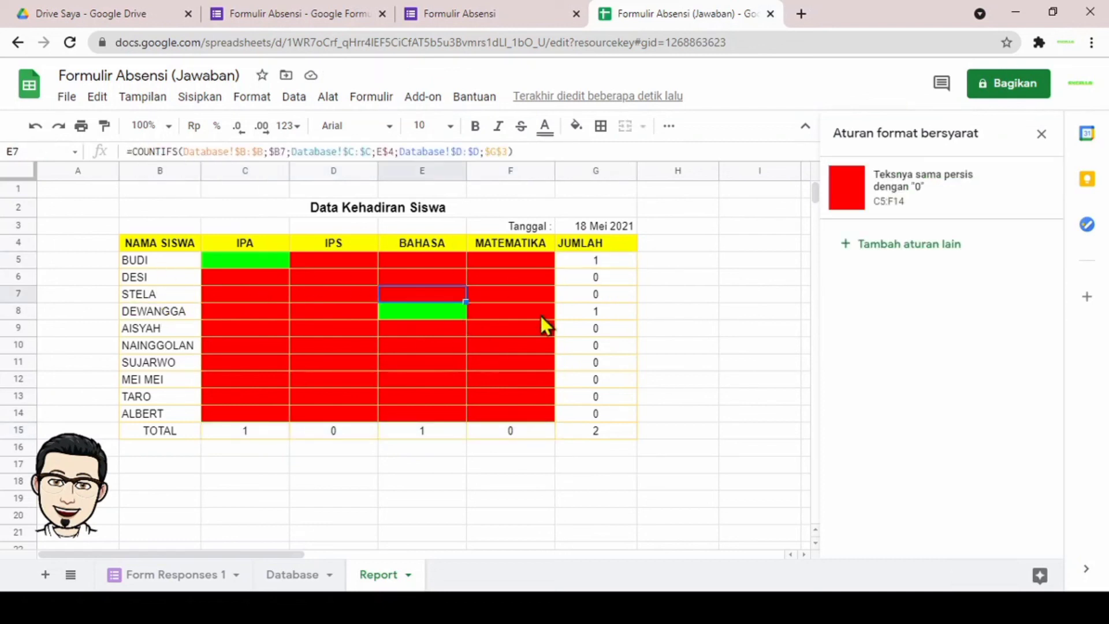
pyautogui.click(588, 319)
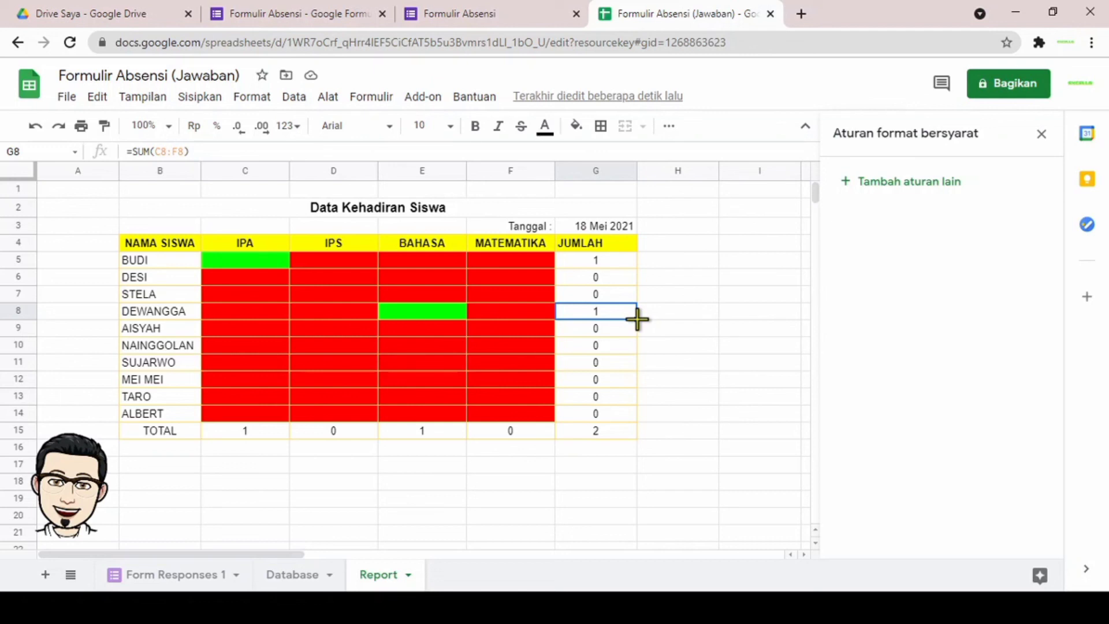
pyautogui.click(1041, 134)
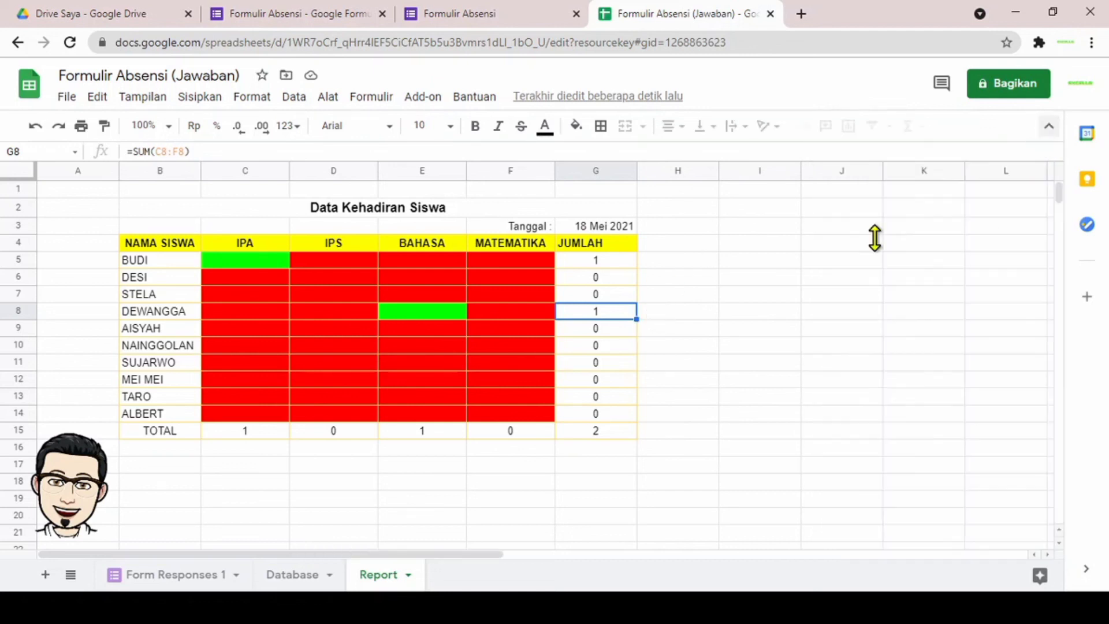